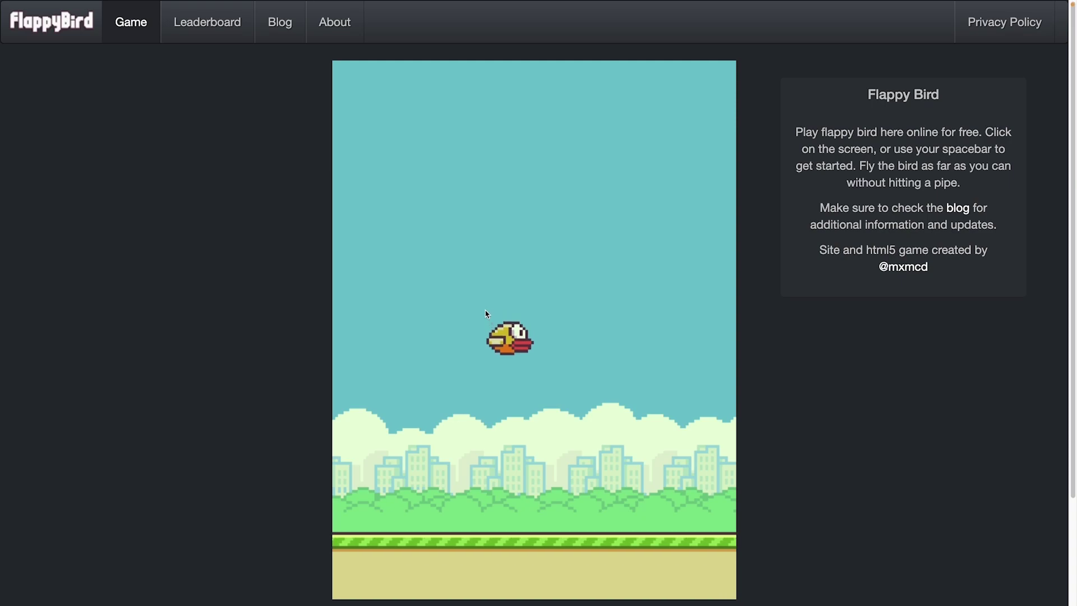
- Play a first round, flapping the bird through the pipe gaps until it crashes
click(606, 383)
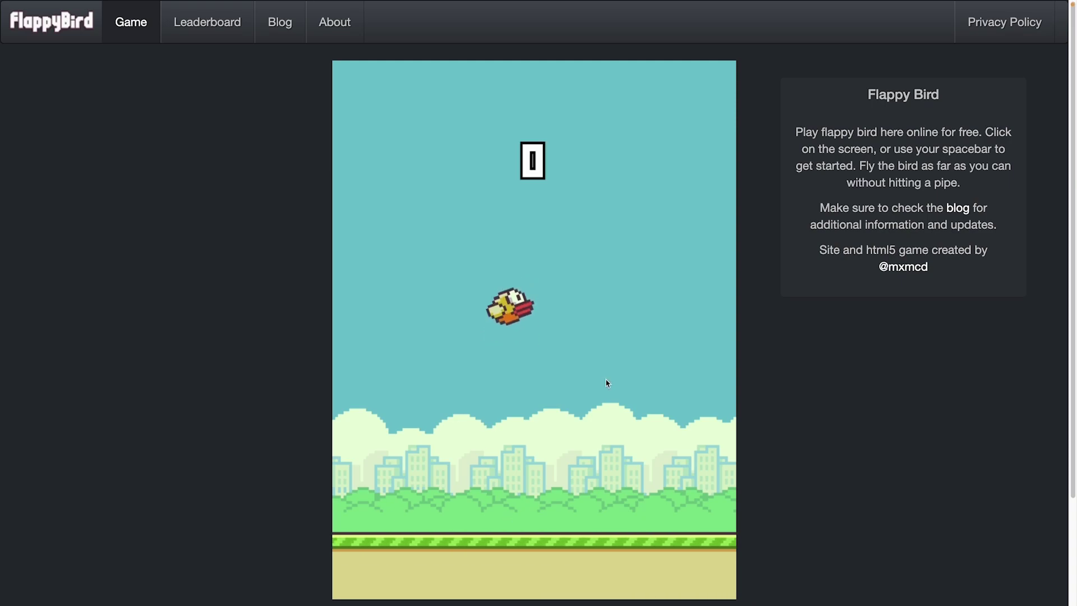
click(607, 383)
click(606, 383)
click(606, 383)
click(607, 383)
click(606, 384)
click(606, 384)
click(606, 383)
click(606, 383)
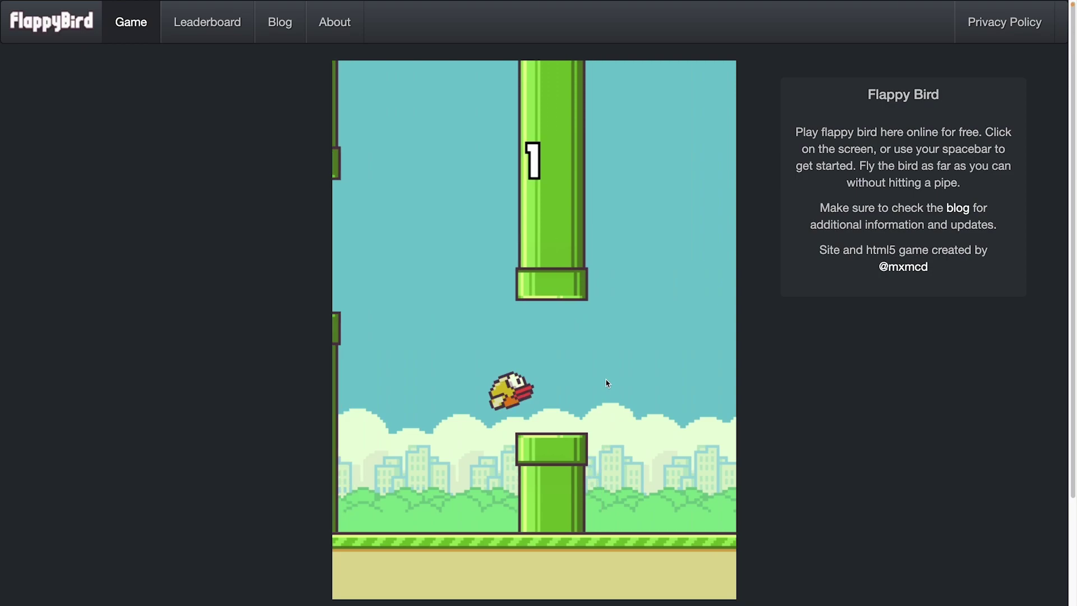
click(607, 381)
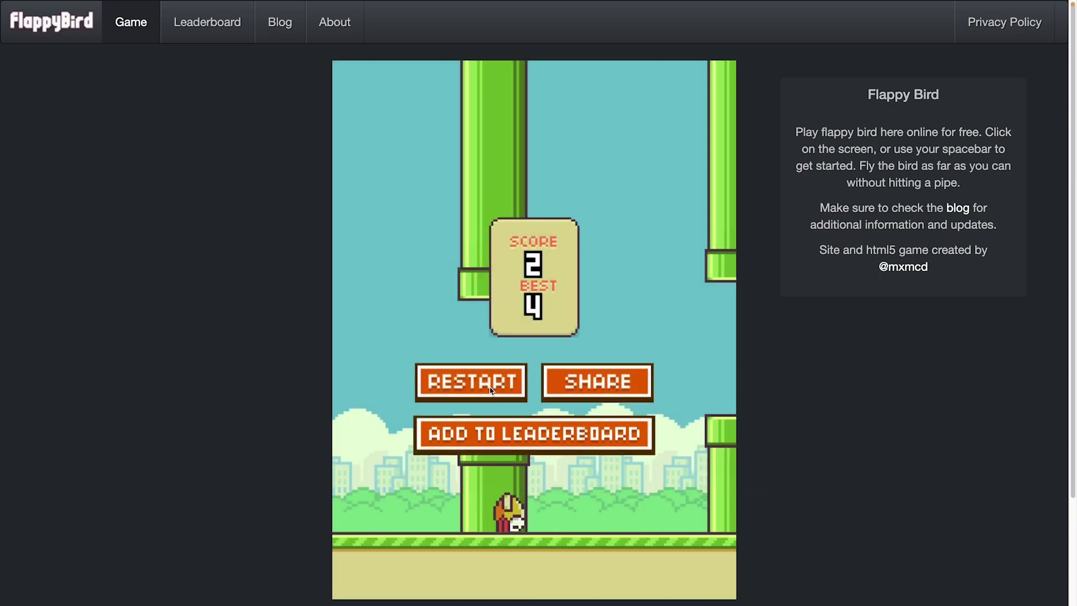
- Restart and play a second round, steering the bird through the pipes
click(490, 390)
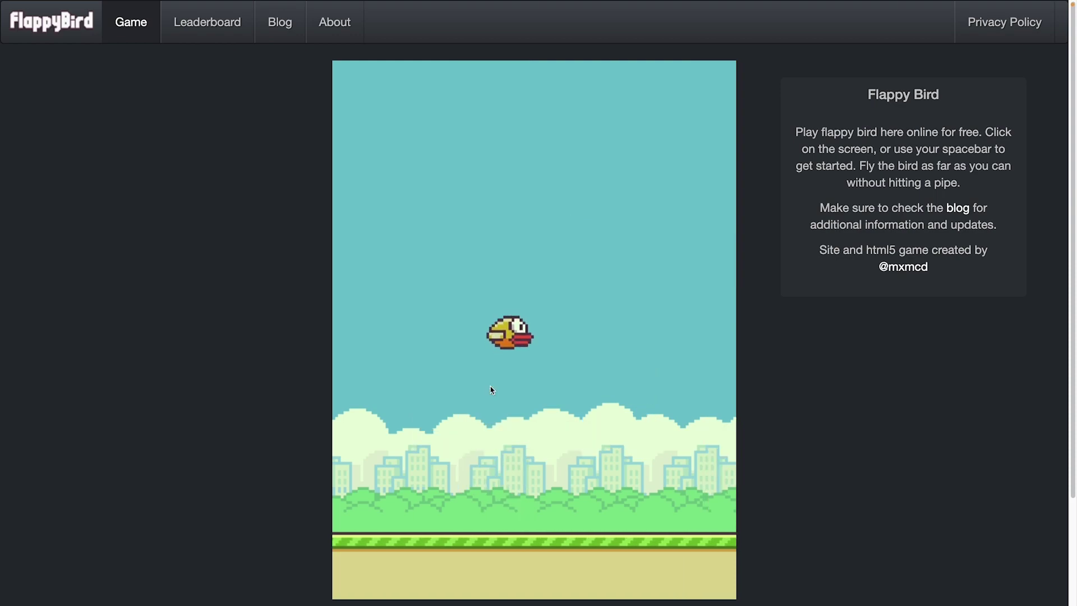
click(490, 390)
click(491, 389)
click(491, 389)
click(490, 389)
click(490, 389)
click(490, 389)
click(491, 389)
click(490, 389)
click(491, 389)
click(490, 389)
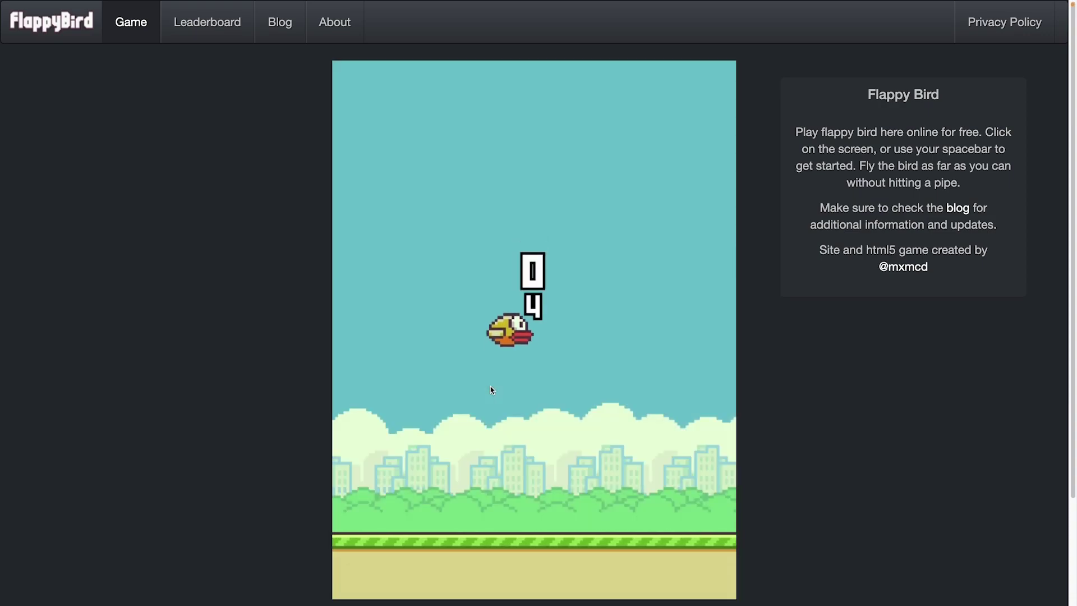
- Play a final round until the game-over panel shows score 2, best 4
click(532, 371)
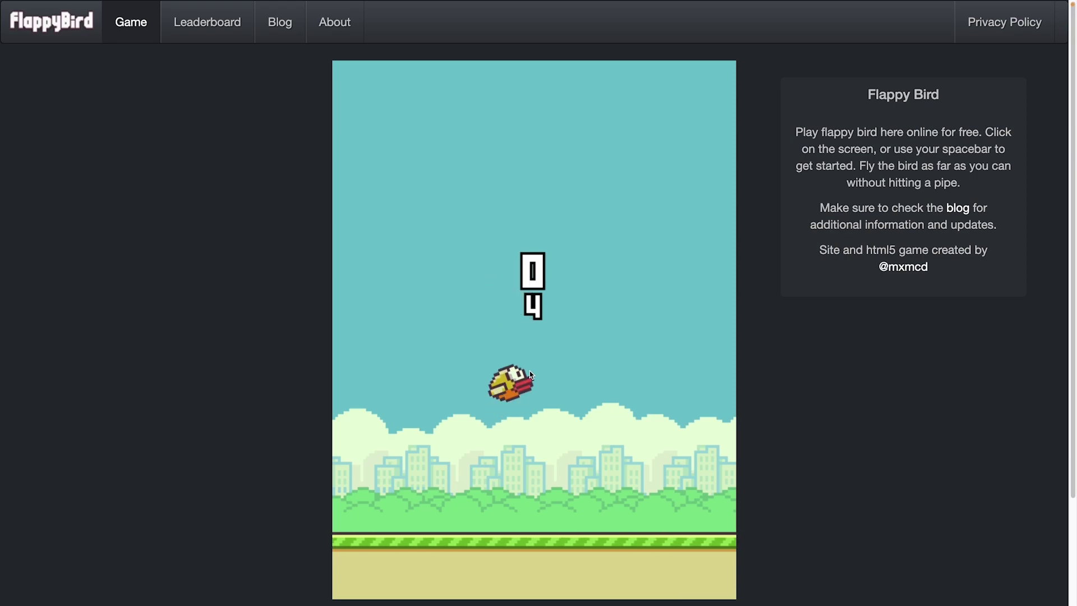
click(531, 375)
click(531, 374)
click(531, 374)
click(531, 374)
click(532, 374)
click(531, 374)
click(531, 374)
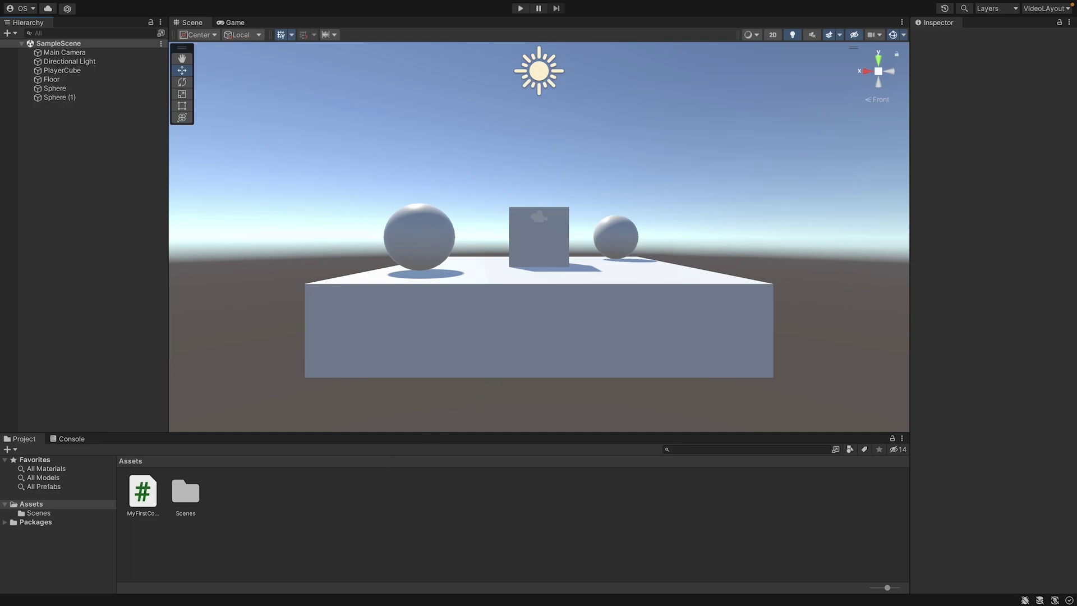
- Create a new folder in the project's Assets and name it Sprites
right_click(256, 509)
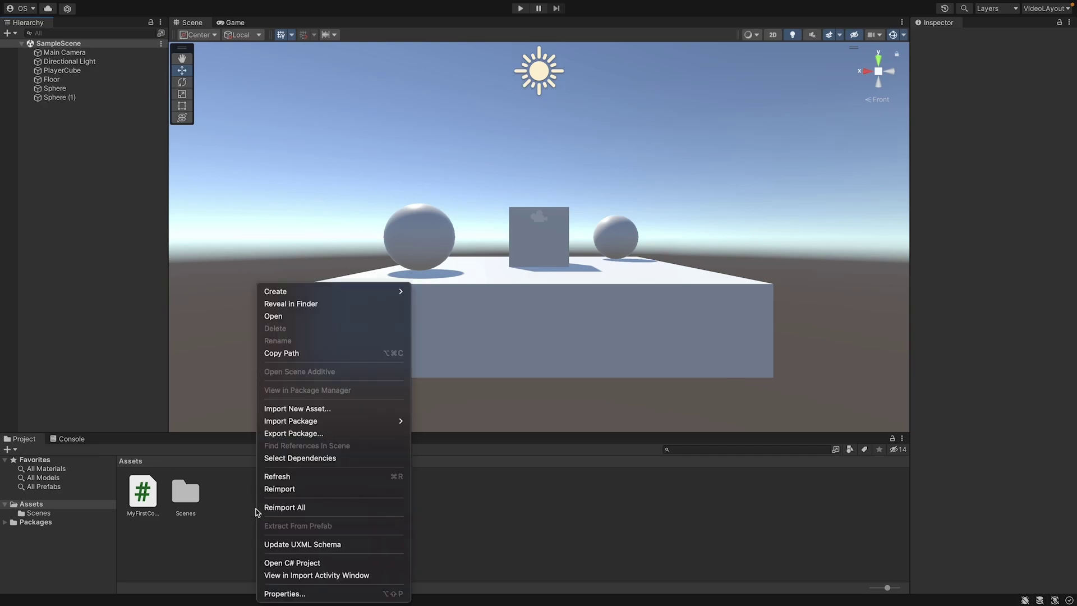
mouse_move(308, 291)
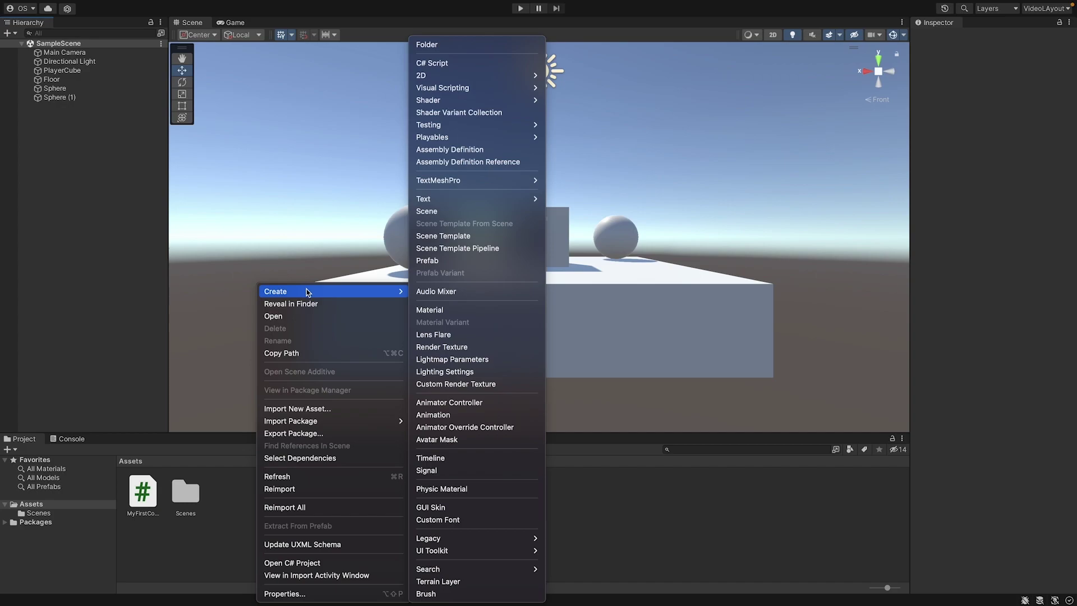
click(462, 43)
text(Sprites)
key(Return)
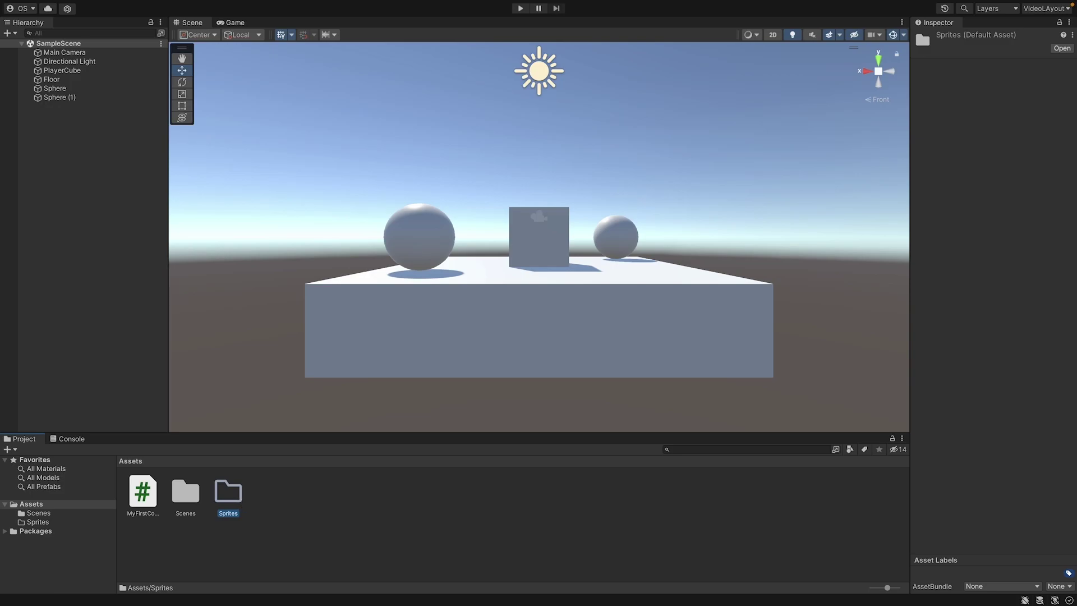
- Drag the Background, Bird, Cloud, Floor, PipeDown and PipeUp PNGs from Finder into Sprites
double_click(228, 494)
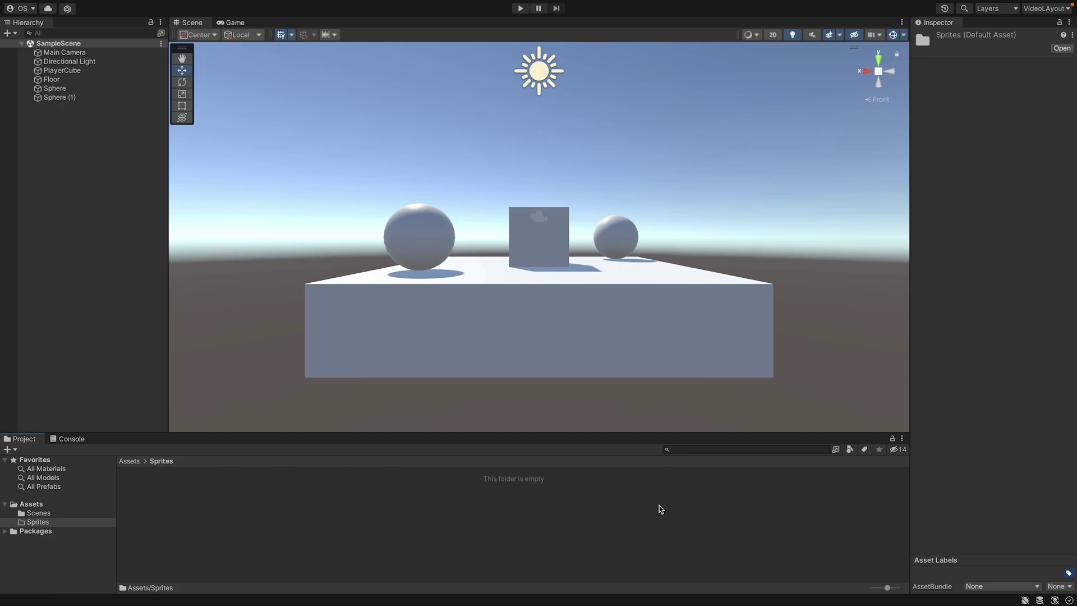
drag(168, 605, 244, 547)
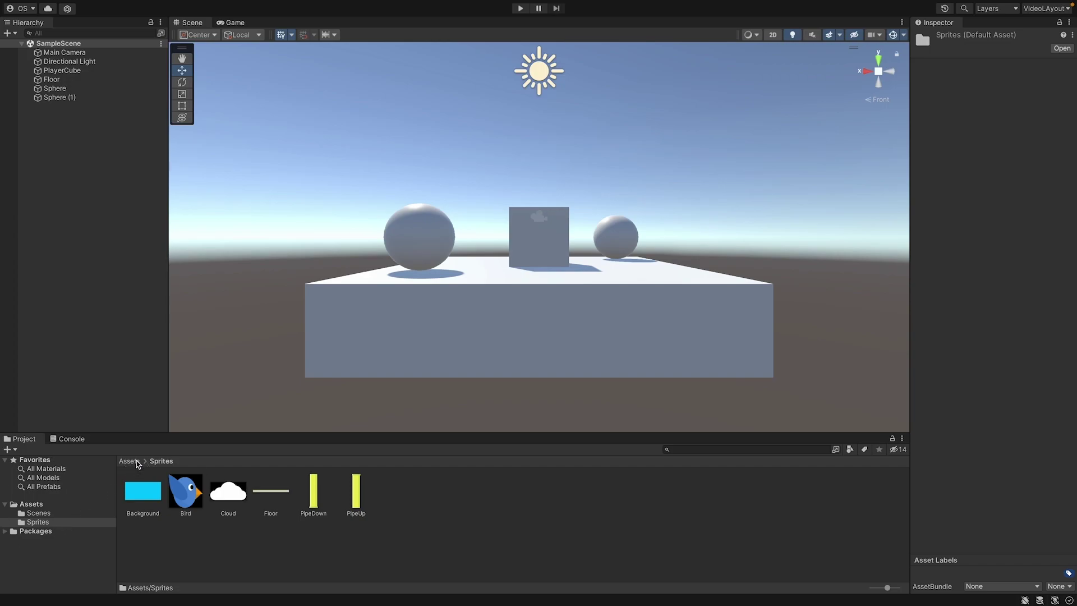
- Create a FlappyBird scene in Assets/Scenes and open it
click(134, 461)
double_click(186, 493)
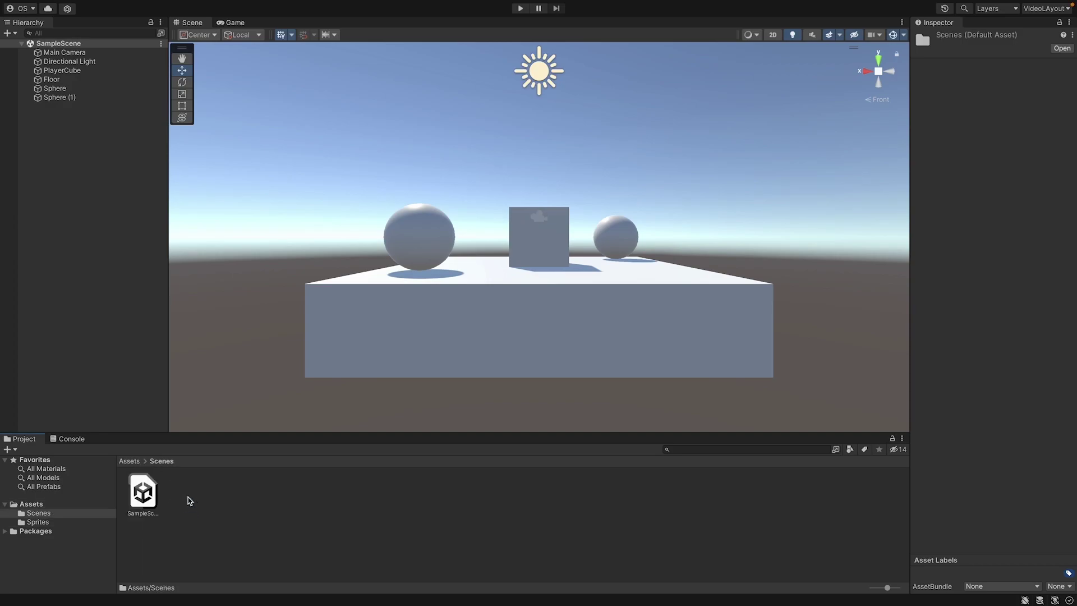
right_click(228, 511)
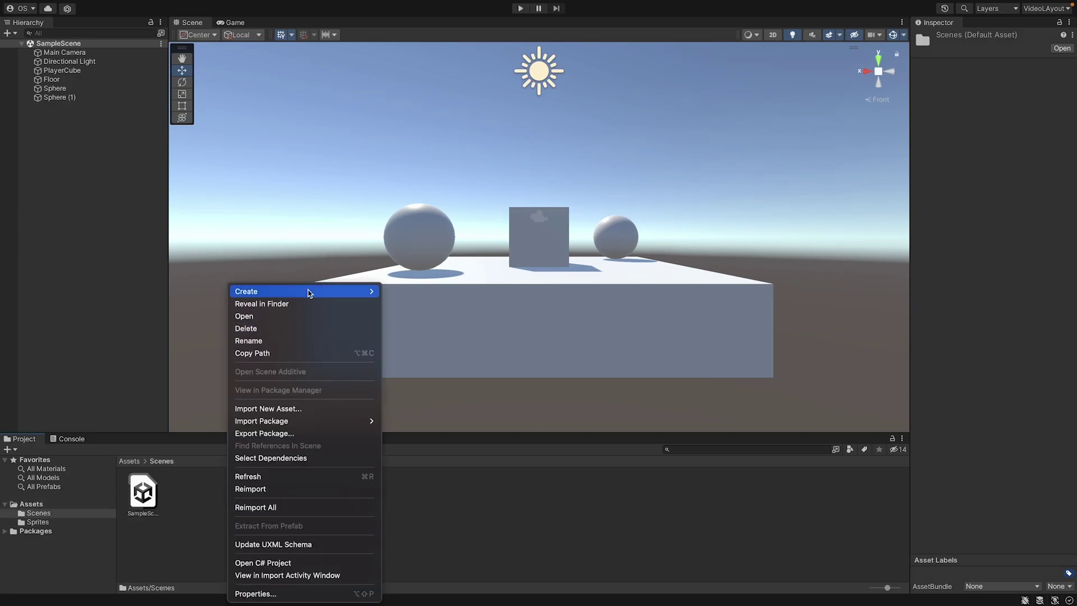
mouse_move(309, 293)
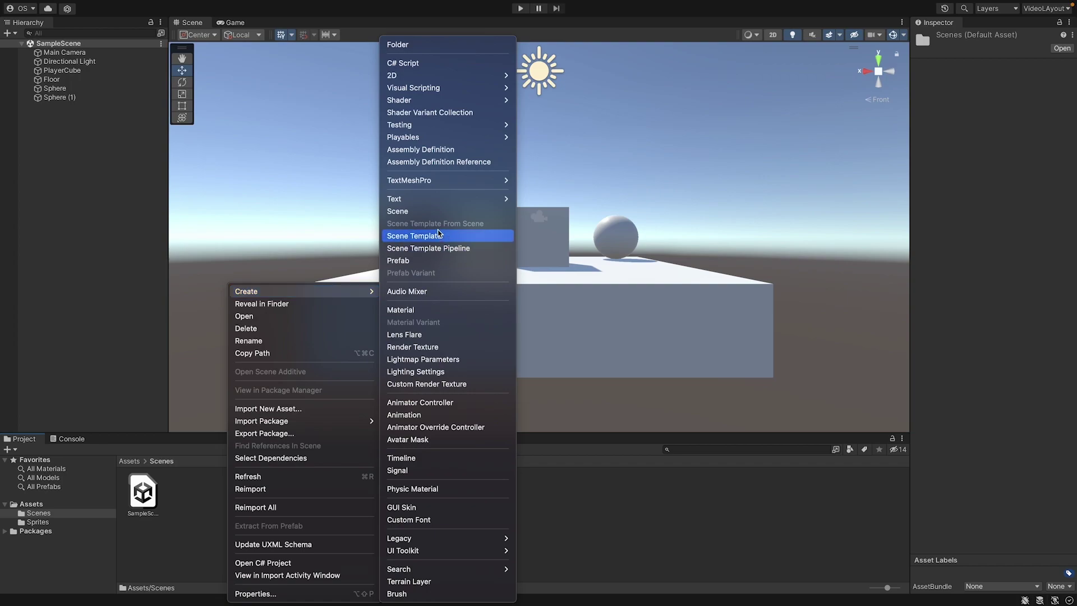
click(426, 213)
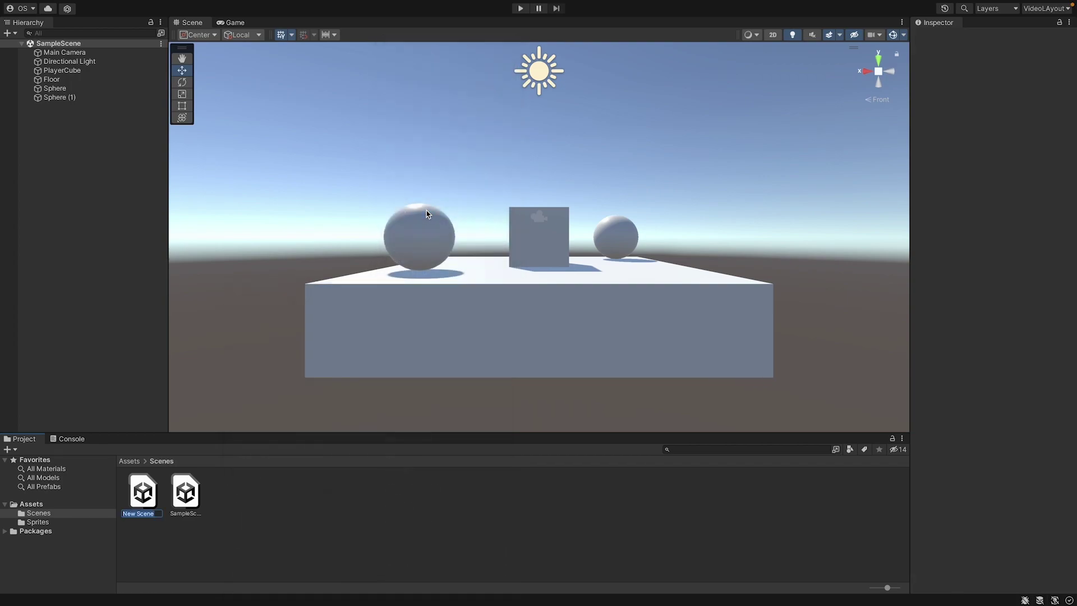
text(FlappyBird)
key(Return)
double_click(147, 497)
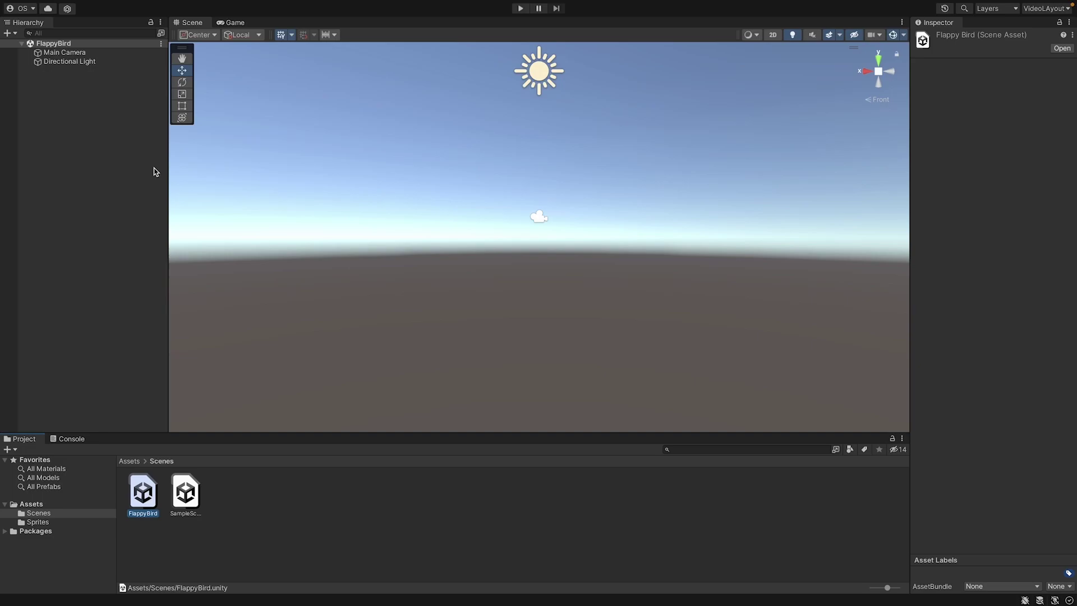
- Add an empty GameObject named Bird to the Hierarchy and browse the Sprites folder
right_click(99, 192)
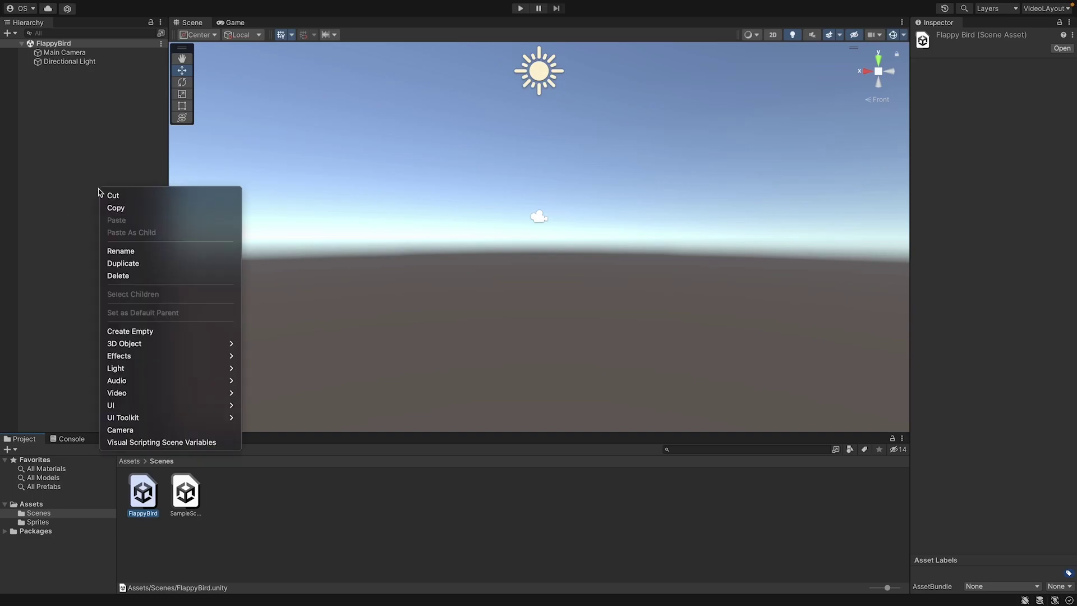
click(146, 331)
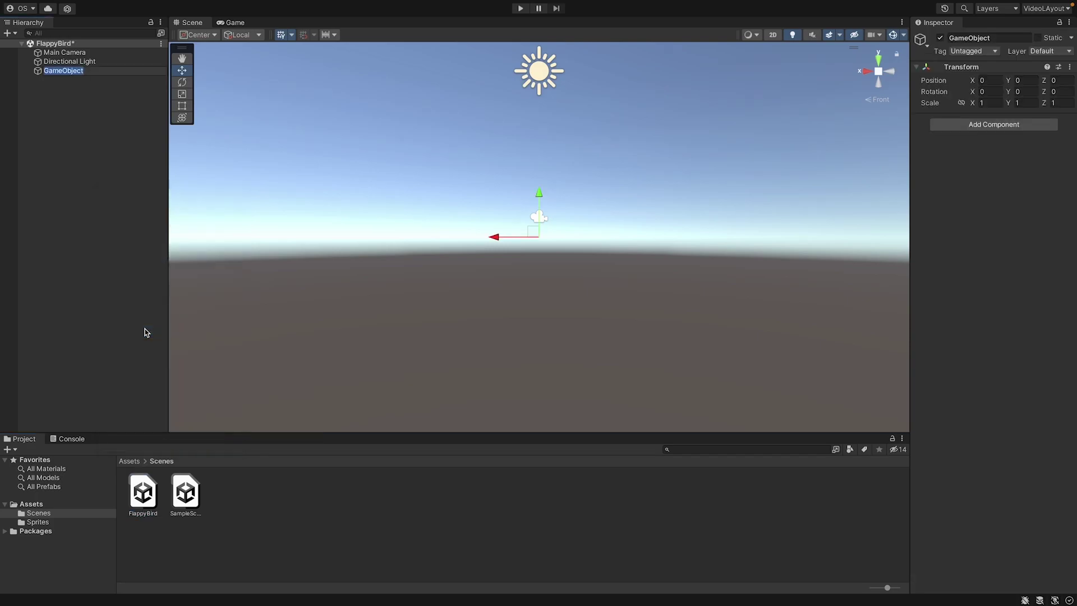
text(Bird)
key(Return)
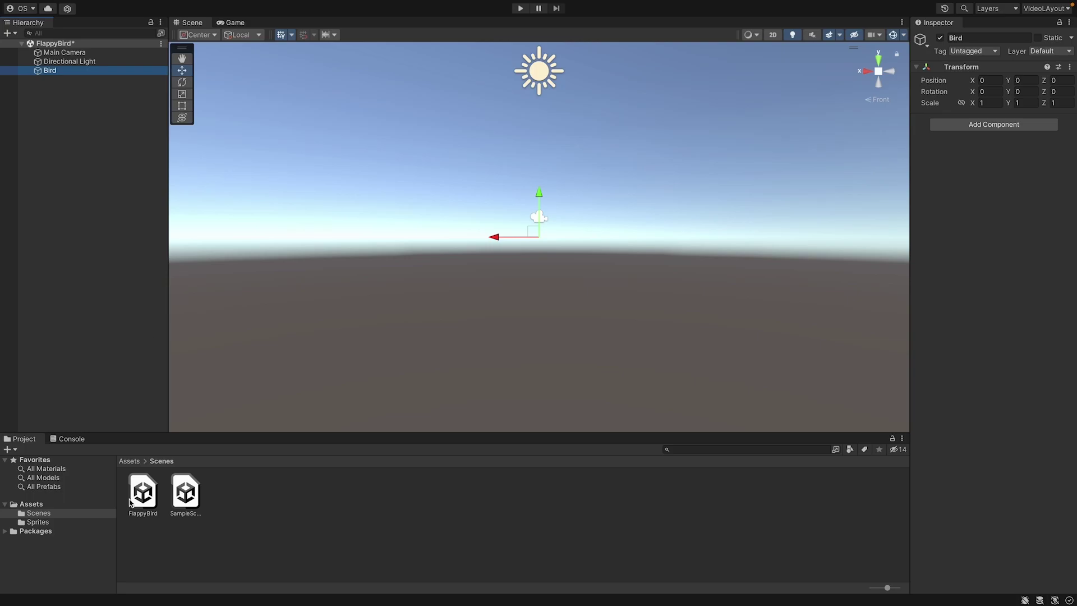
click(37, 523)
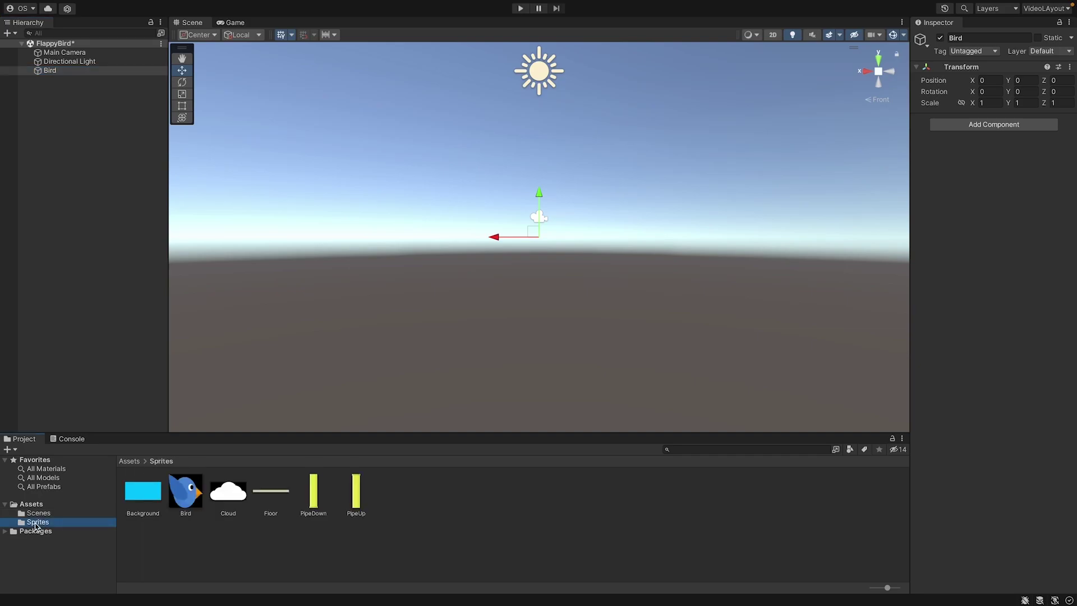
- Set the Bird image to Texture Type Sprite (2D and UI), Sprite Mode Single, and apply
click(189, 494)
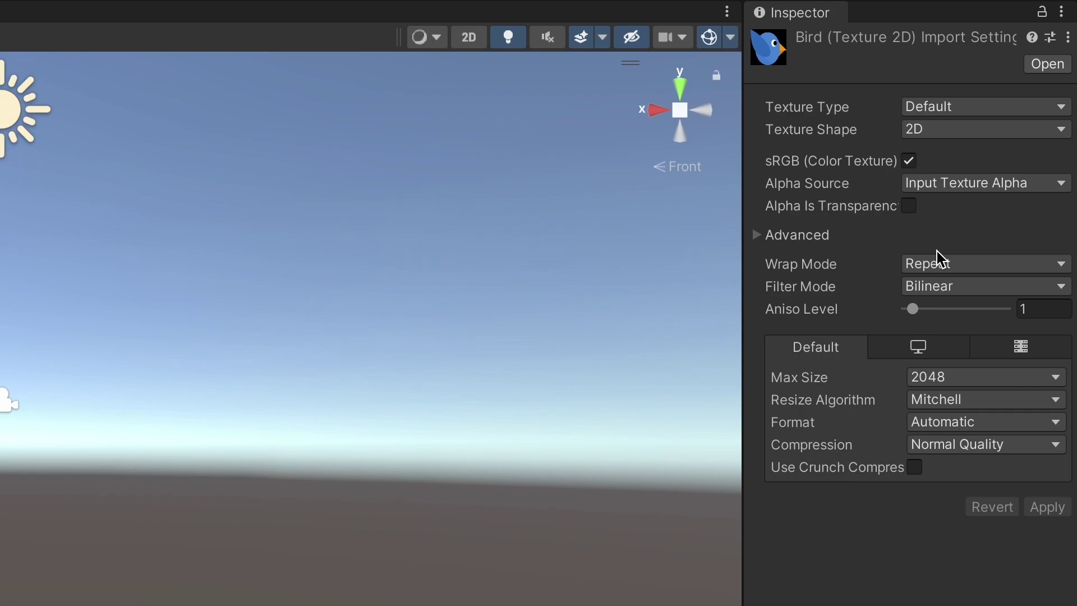
click(958, 106)
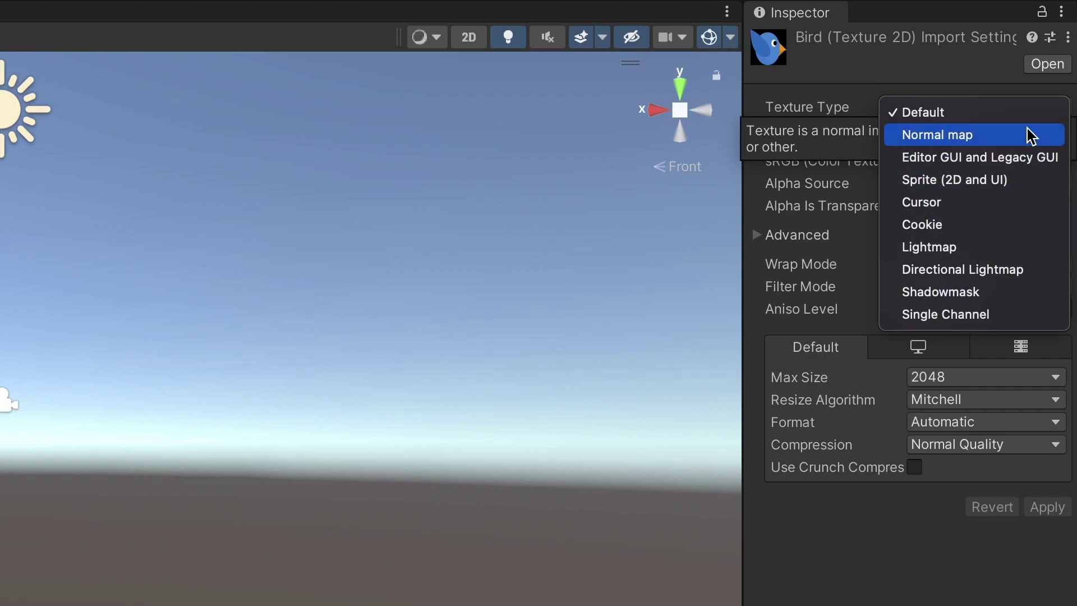
click(939, 184)
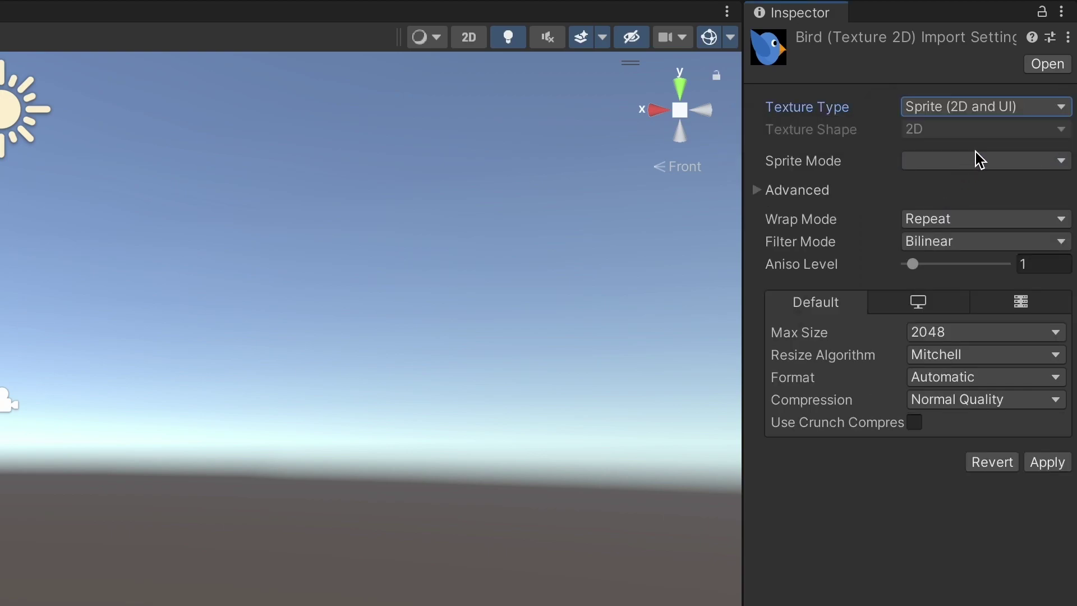
click(1004, 161)
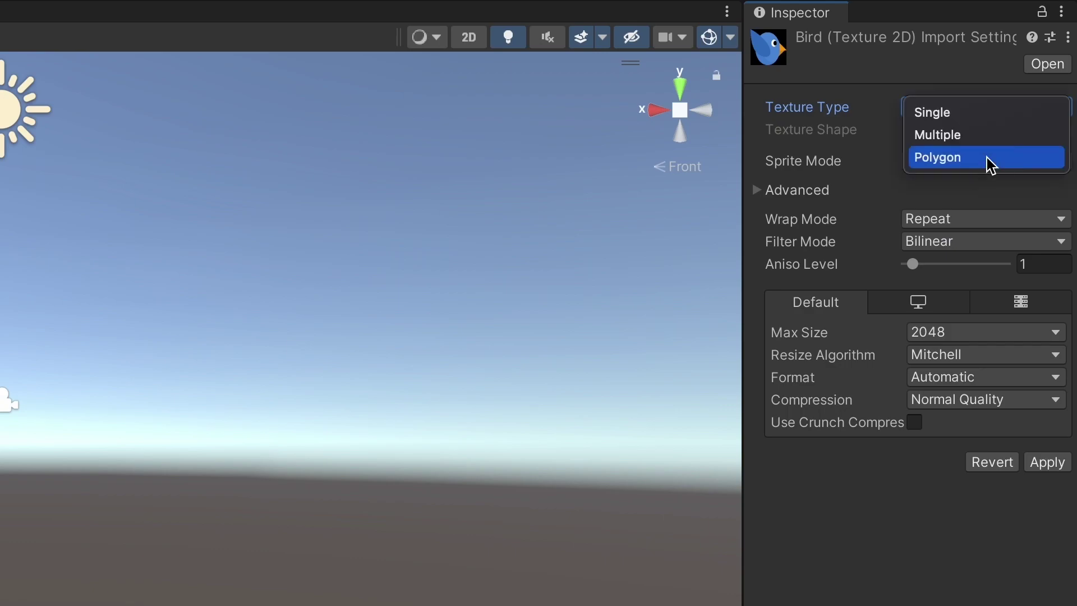
click(960, 115)
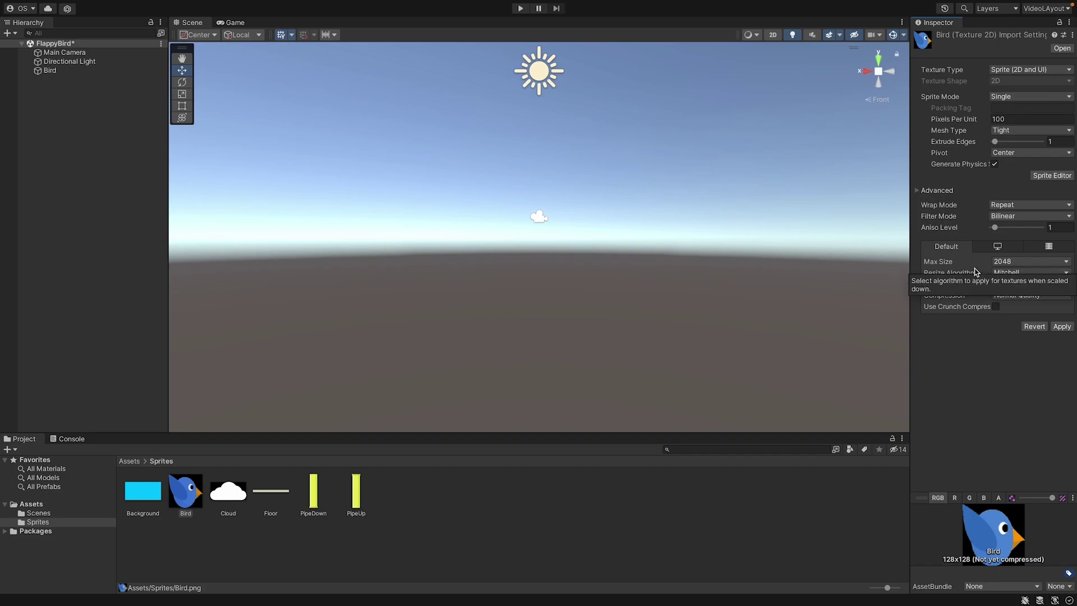
click(1060, 326)
click(301, 554)
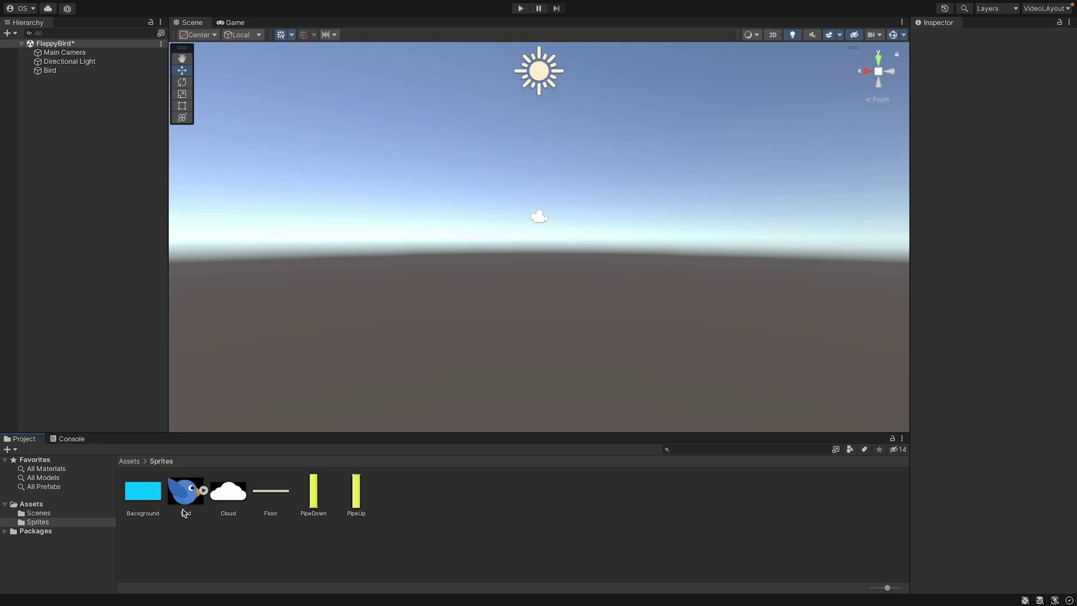
- Select the Background, Cloud, Floor, PipeDown and PipeUp images together
click(146, 491)
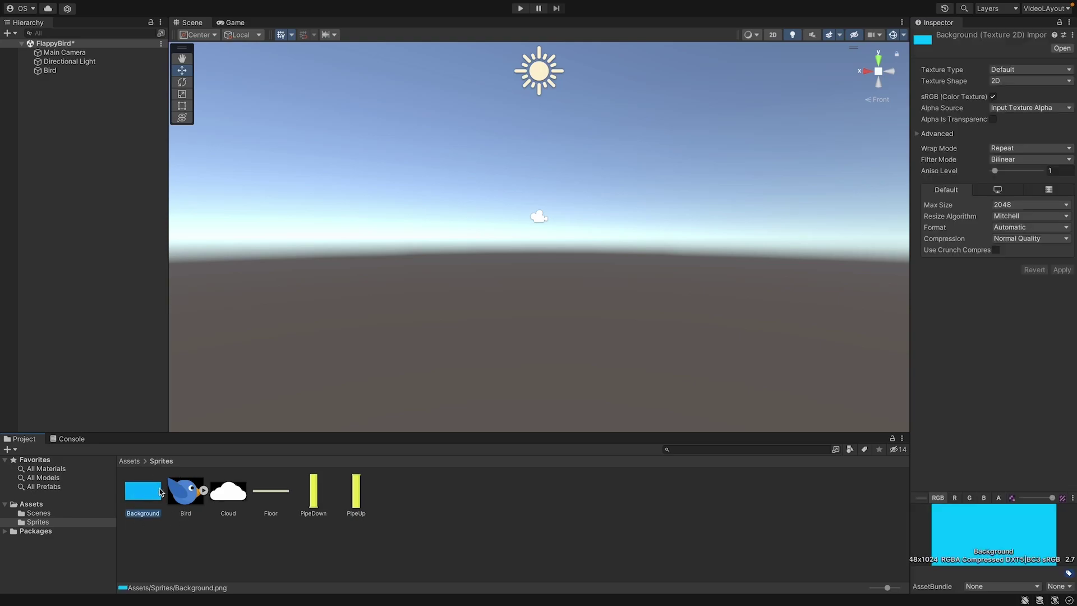
ctrl+click(236, 495)
ctrl+click(290, 496)
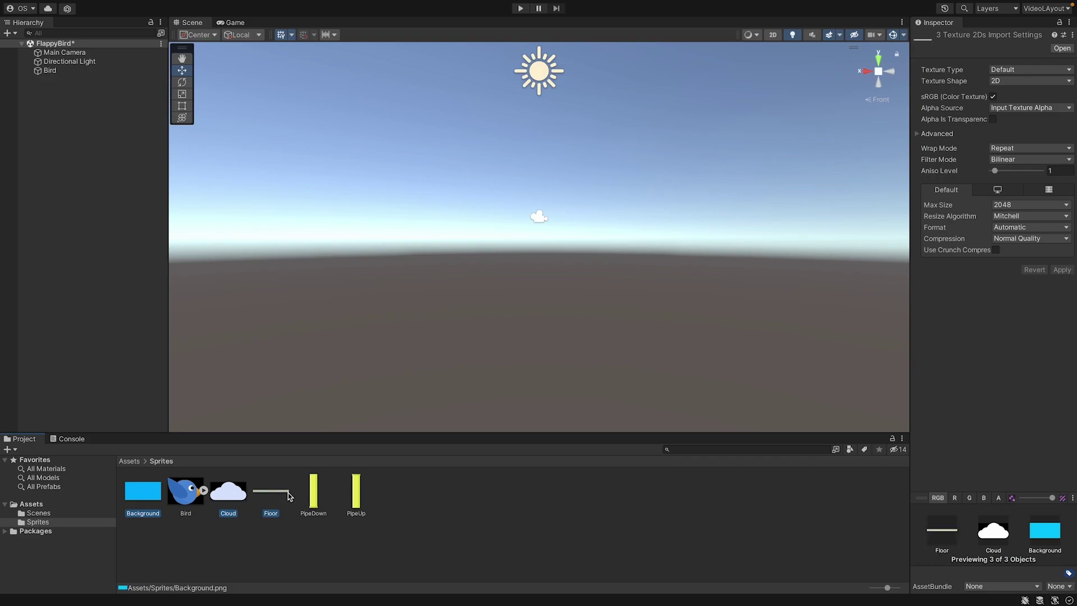
ctrl+click(323, 485)
ctrl+click(358, 482)
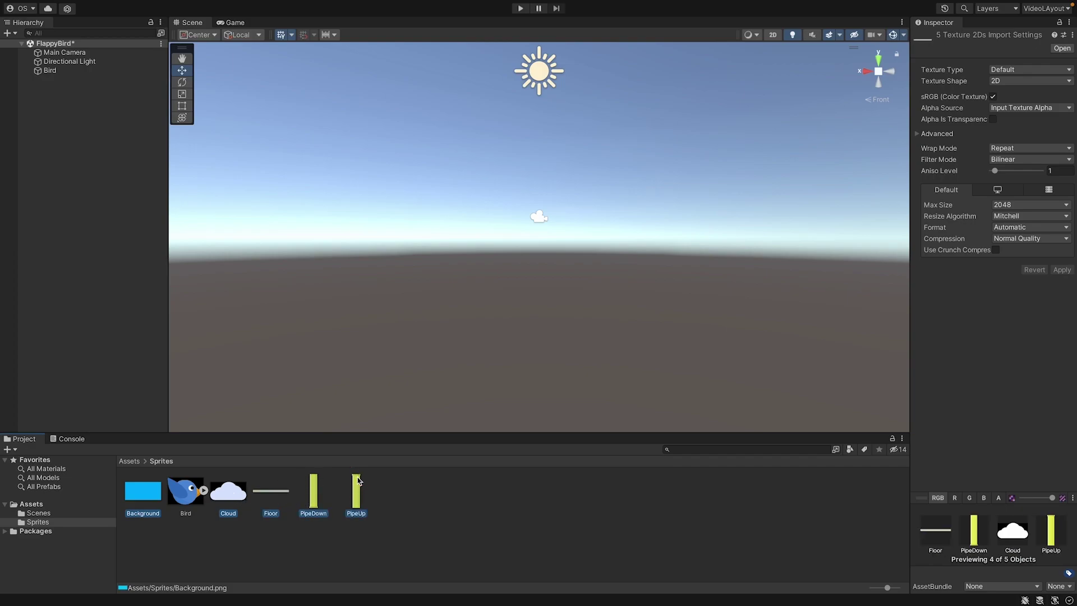
- Set them to Sprite (2D and UI) with Single sprite mode and apply
click(1013, 72)
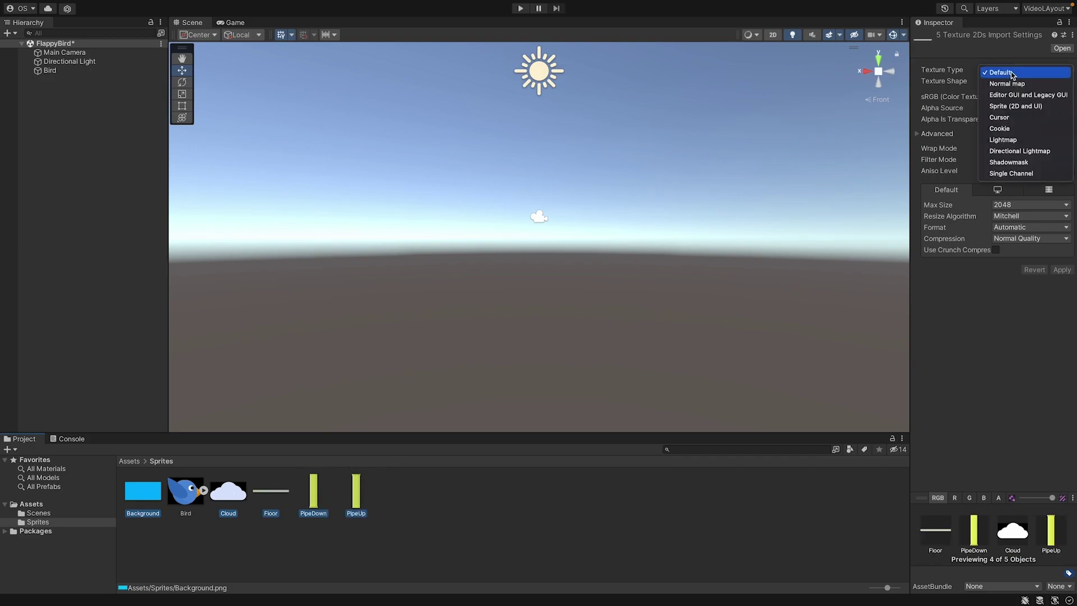
click(1008, 108)
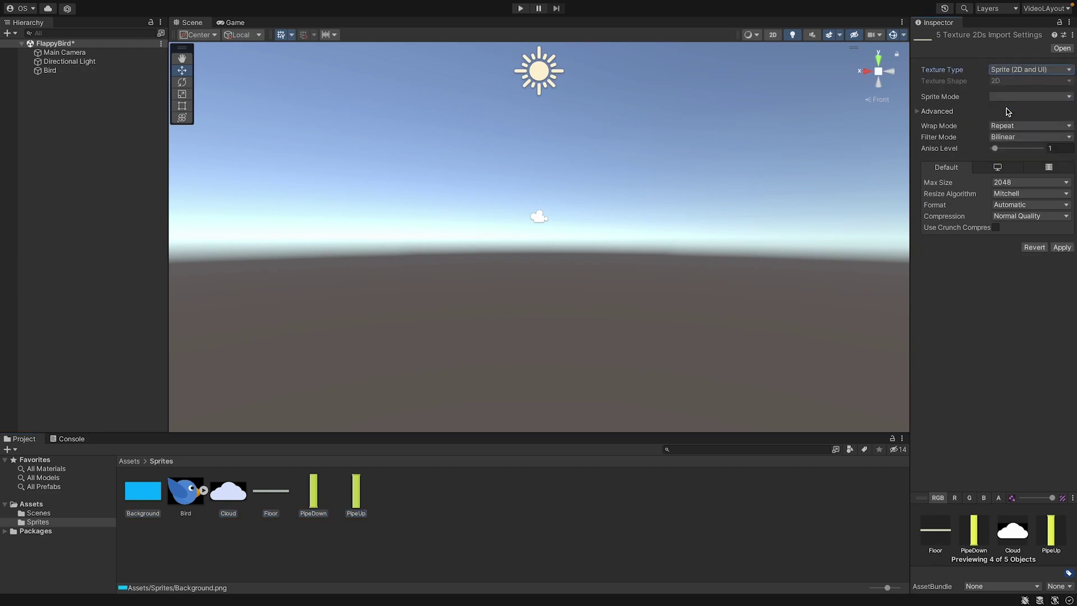
click(1007, 97)
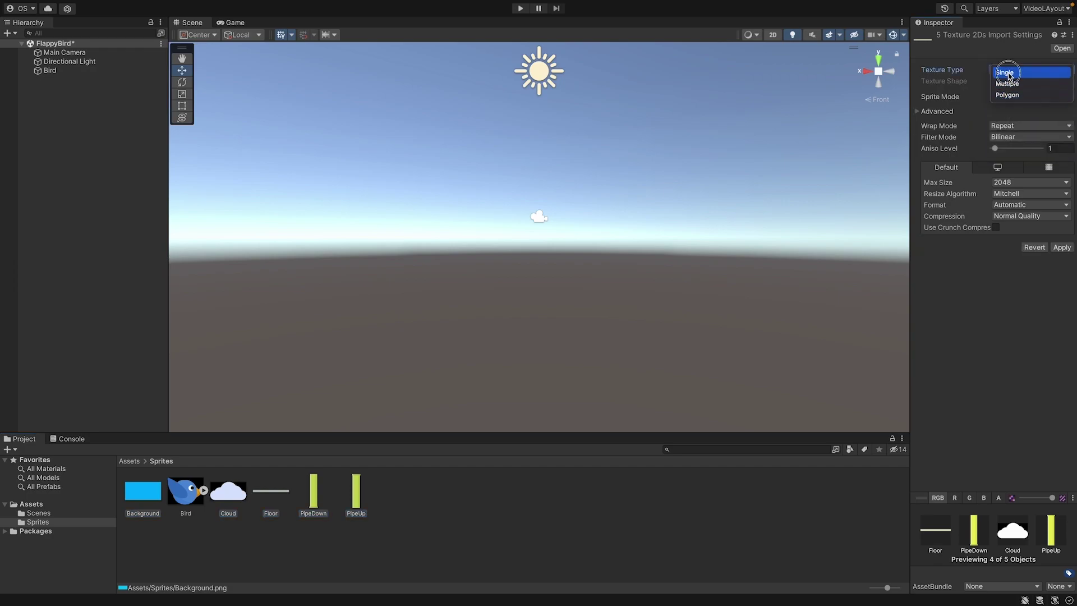
click(1009, 76)
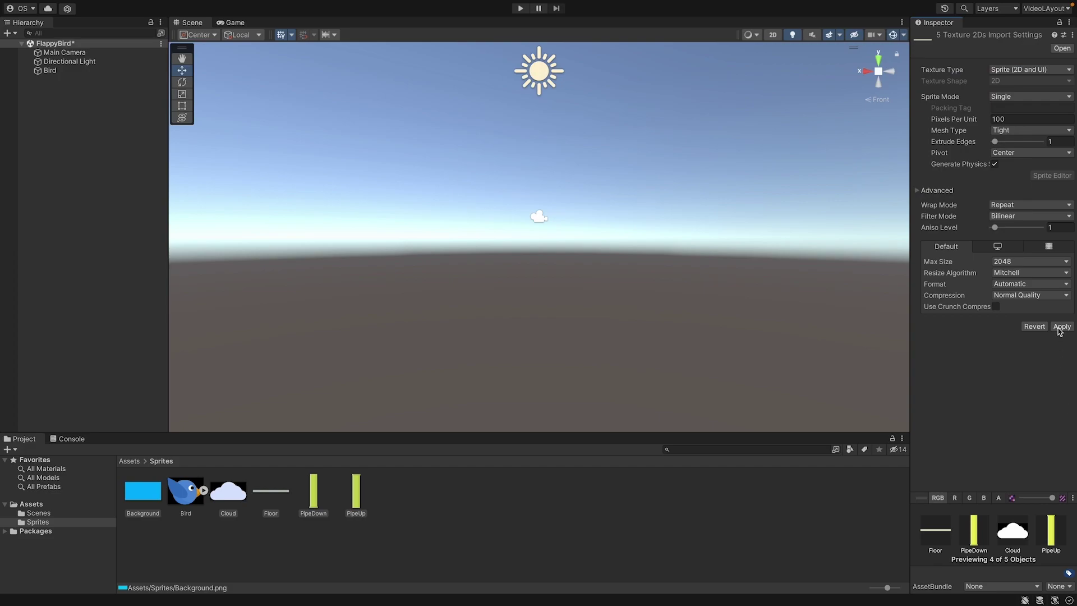
click(1061, 327)
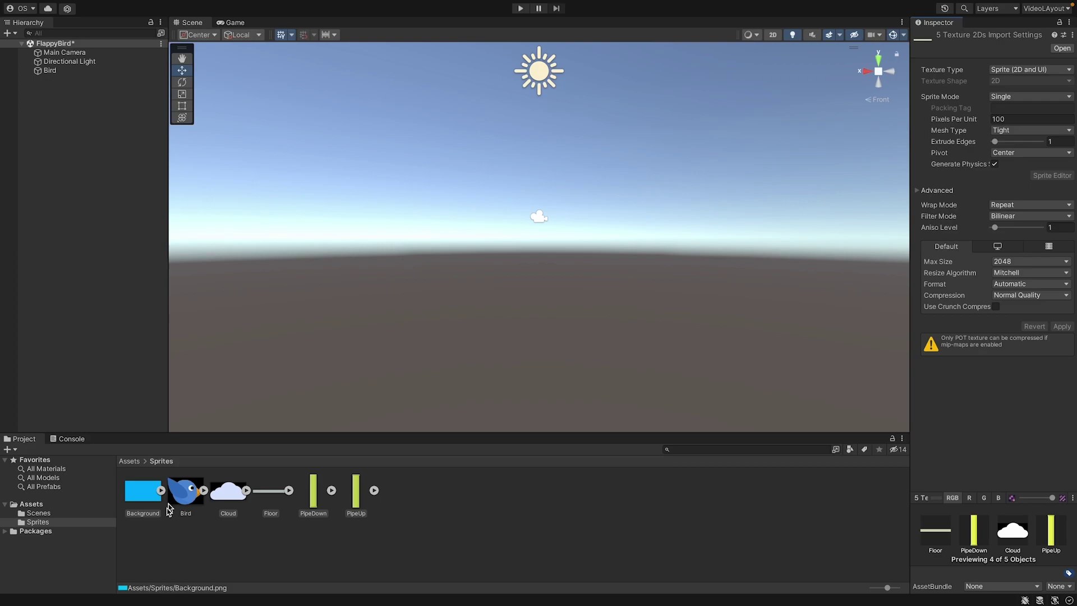
- Drag the Bird sprite onto the Bird object in the Hierarchy as its child
click(169, 533)
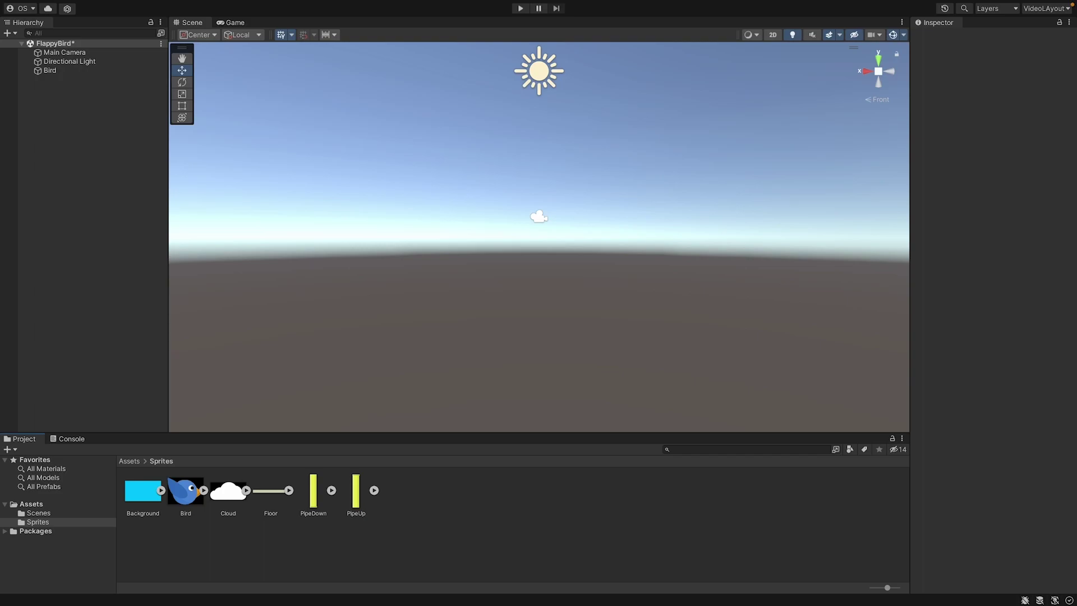
drag(196, 498, 49, 72)
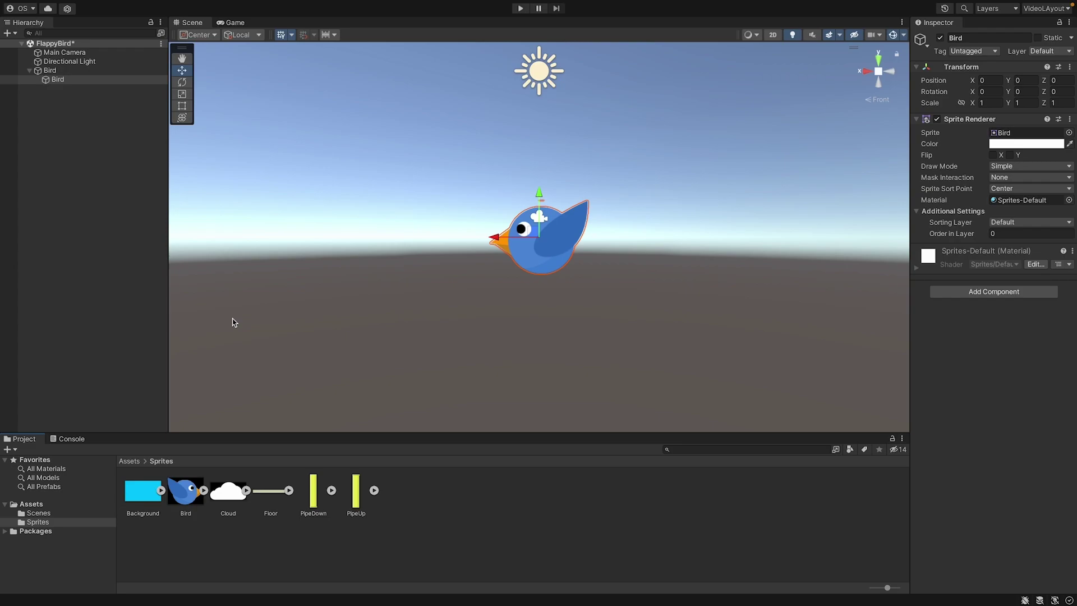
- Switch to the Game view and set its resolution to Full HD (1920x1080)
click(231, 22)
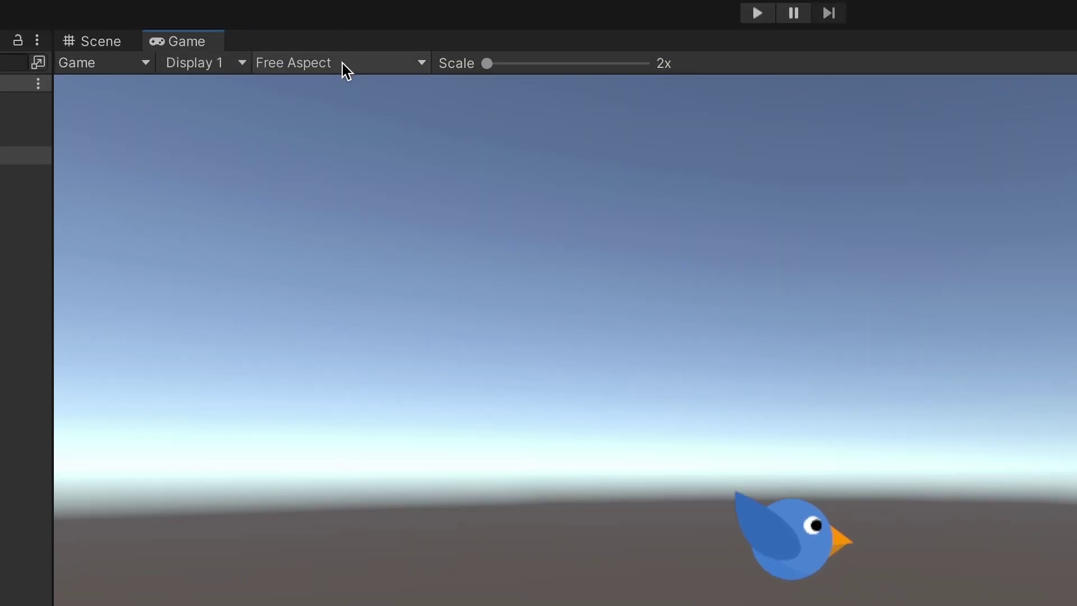
click(342, 64)
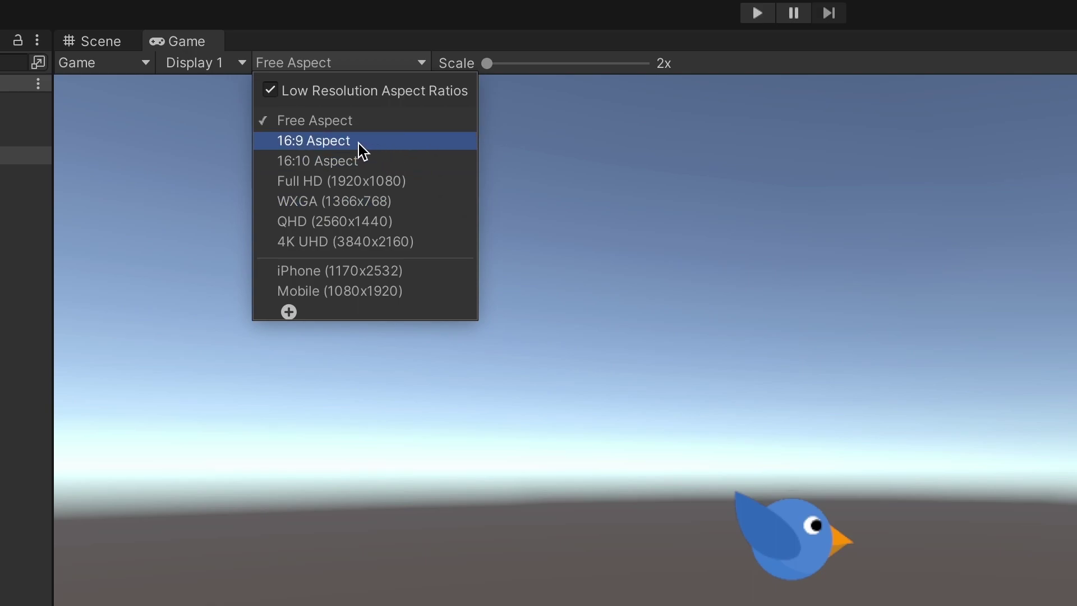
click(351, 181)
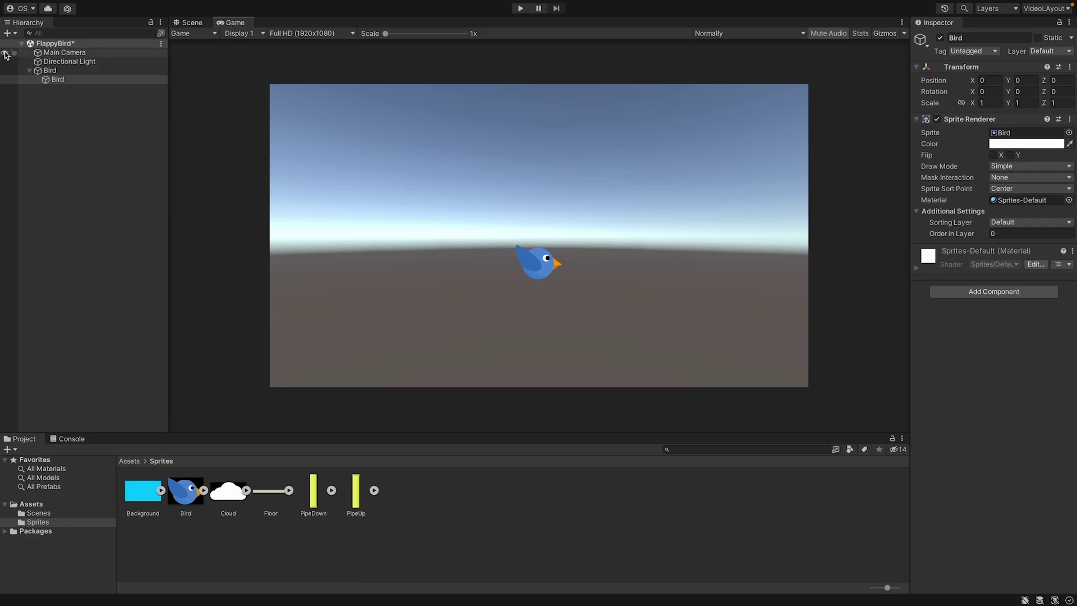
- Set the Main Camera's Transform Position Y to 0 and Z to -10
click(66, 54)
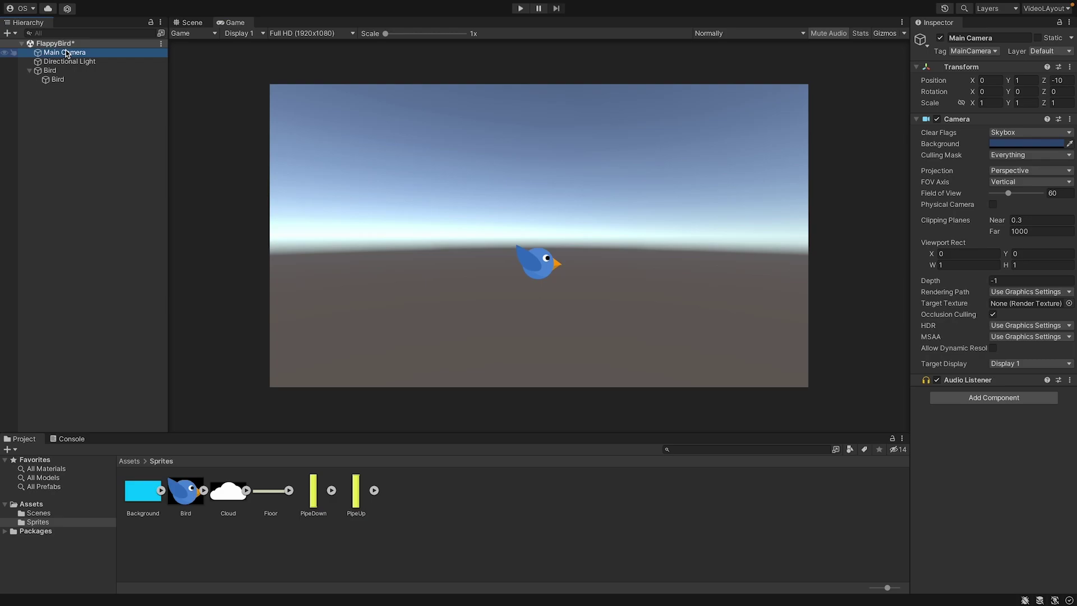
click(1026, 81)
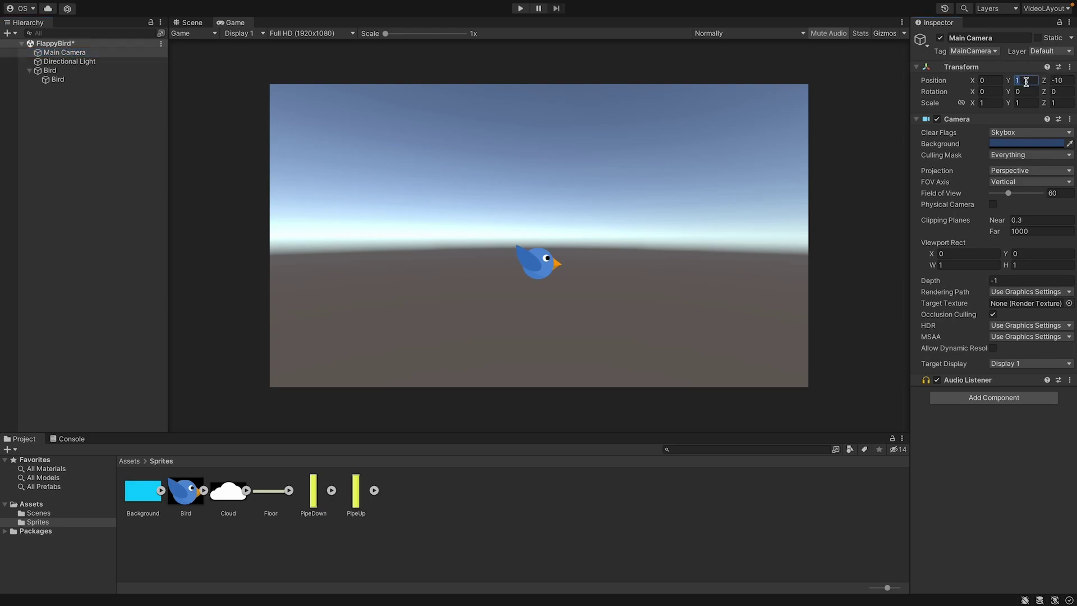
click(78, 56)
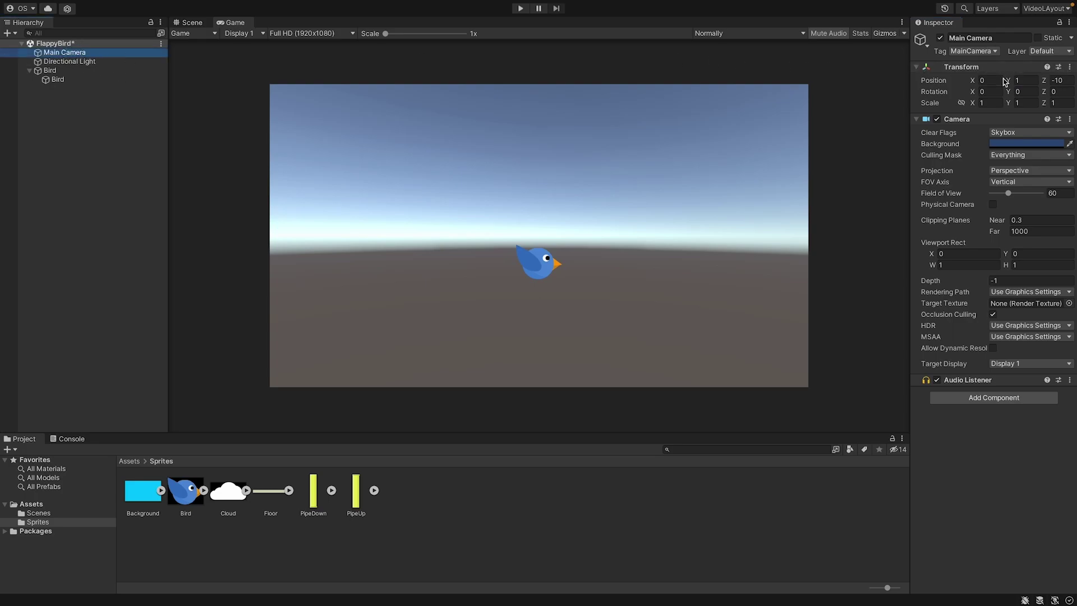
drag(1008, 82, 976, 84)
double_click(1030, 81)
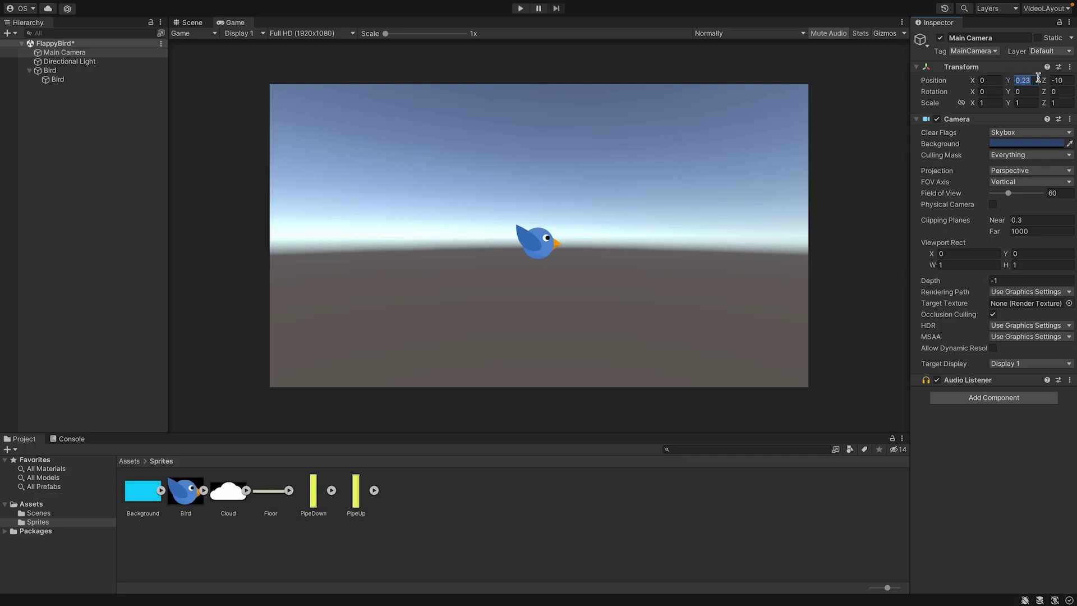
text(0)
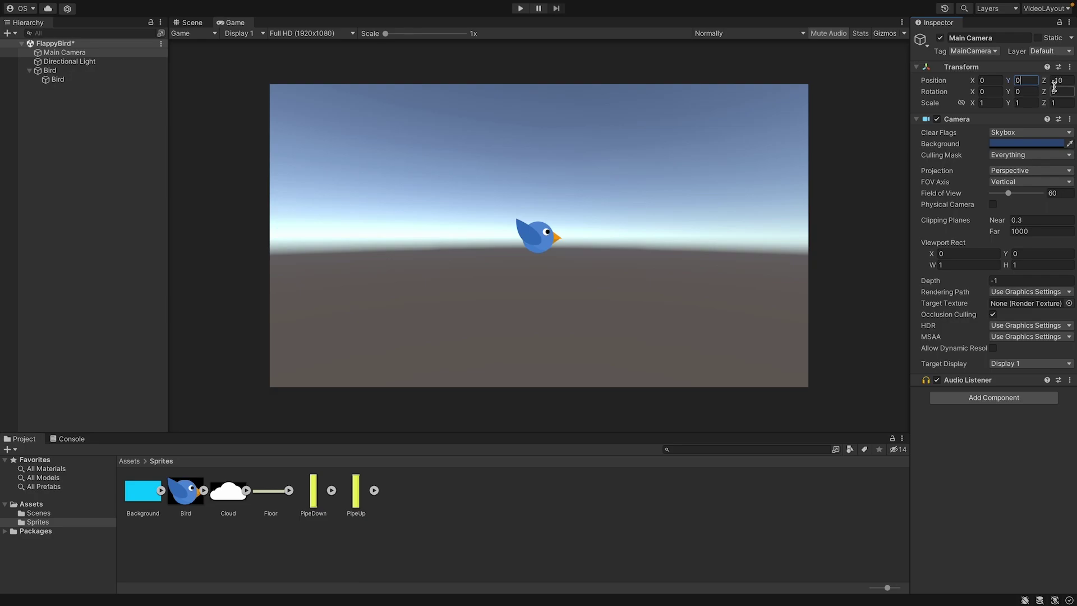
drag(1043, 81, 1065, 82)
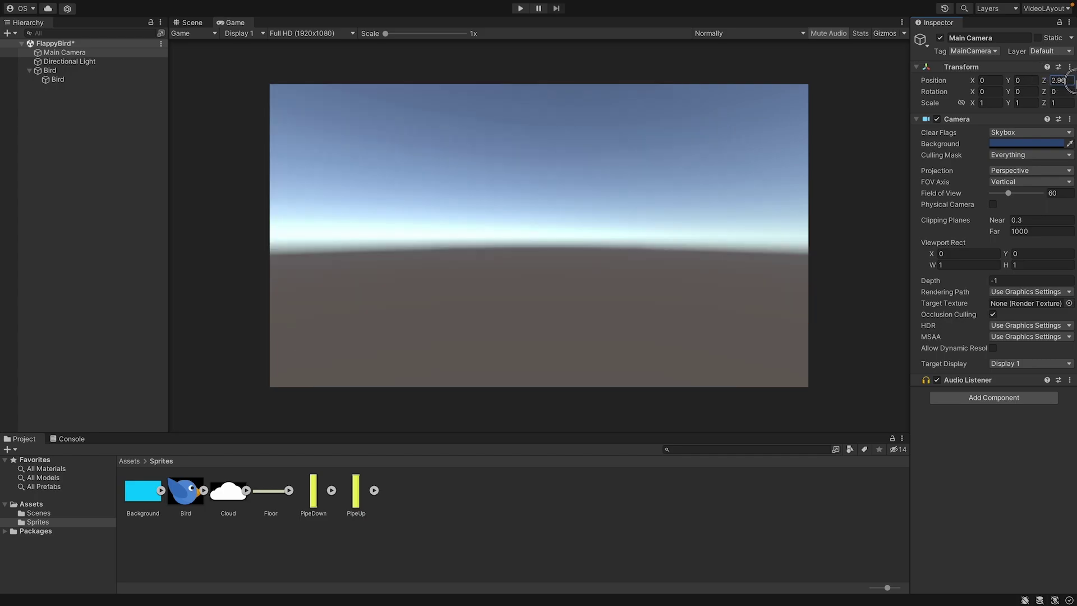
drag(1073, 80, 1045, 84)
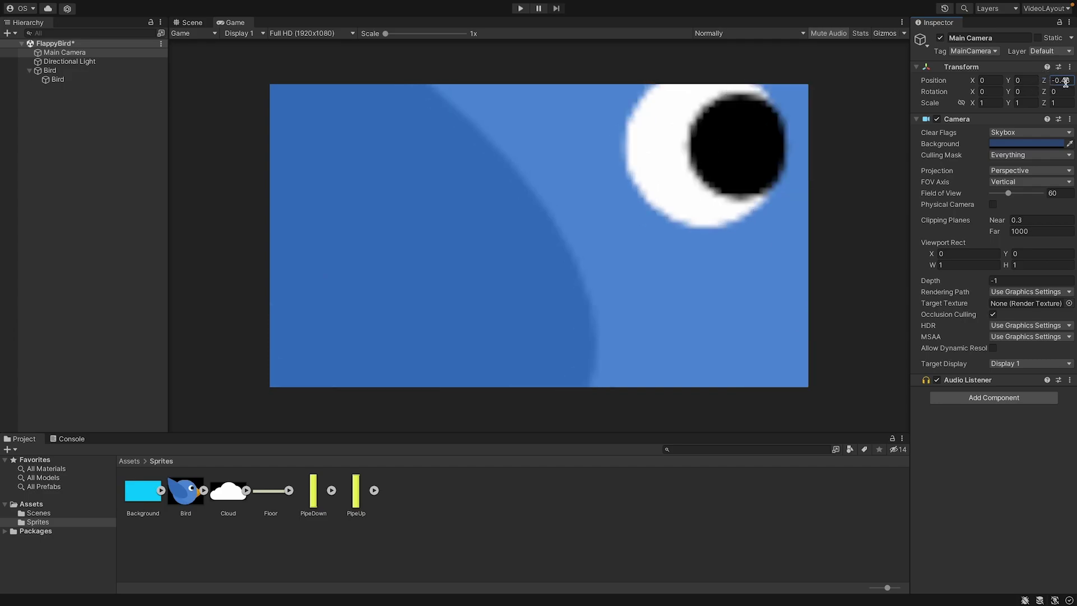
text(-10)
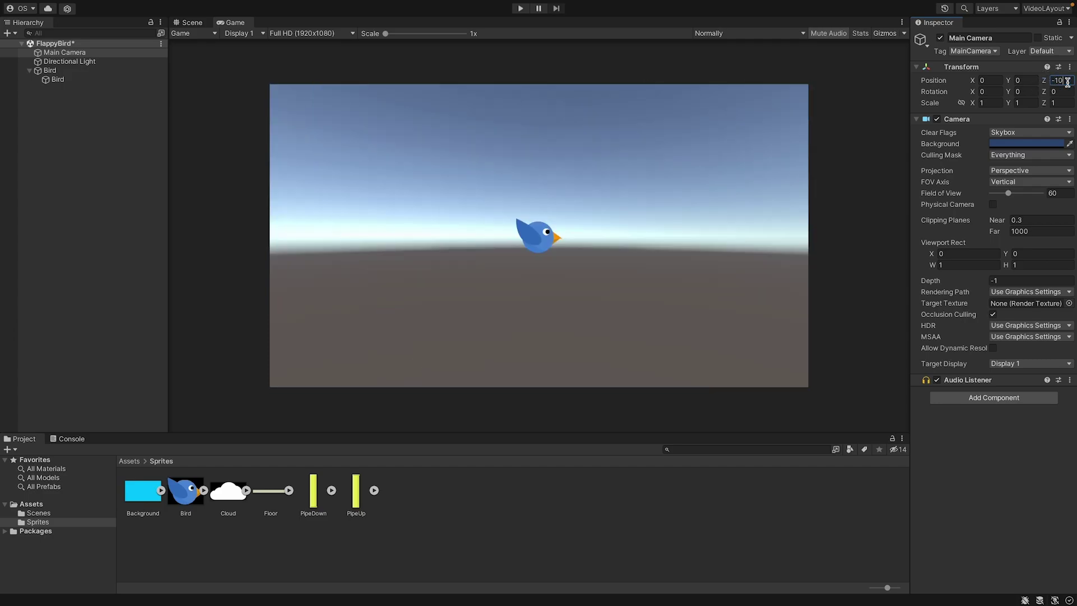
key(Return)
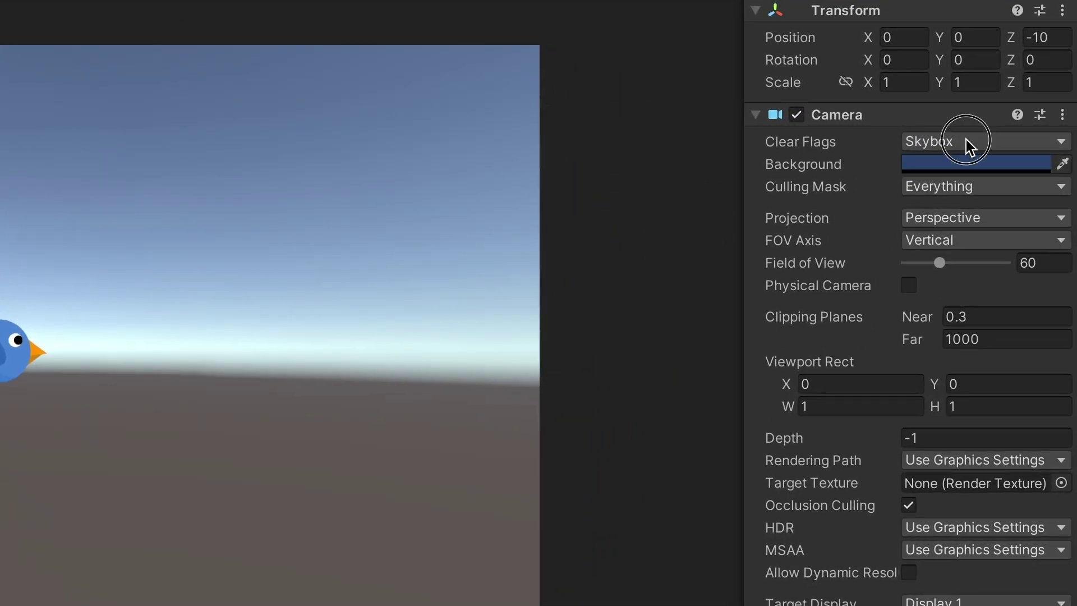
- Set the Main Camera's Clear Flags to Solid Color with a pale light-blue background
click(968, 146)
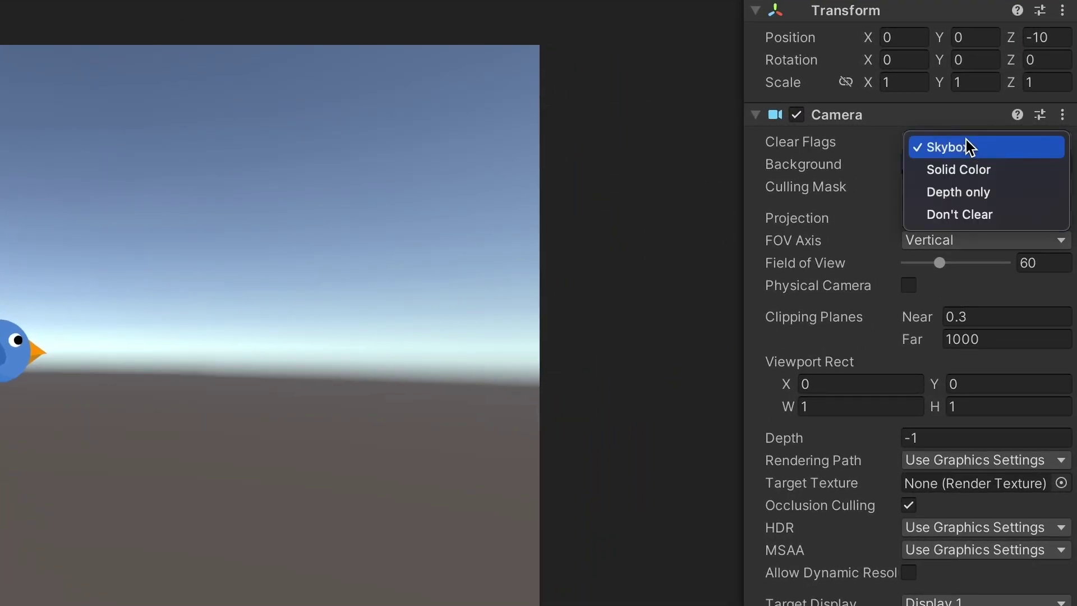
click(982, 172)
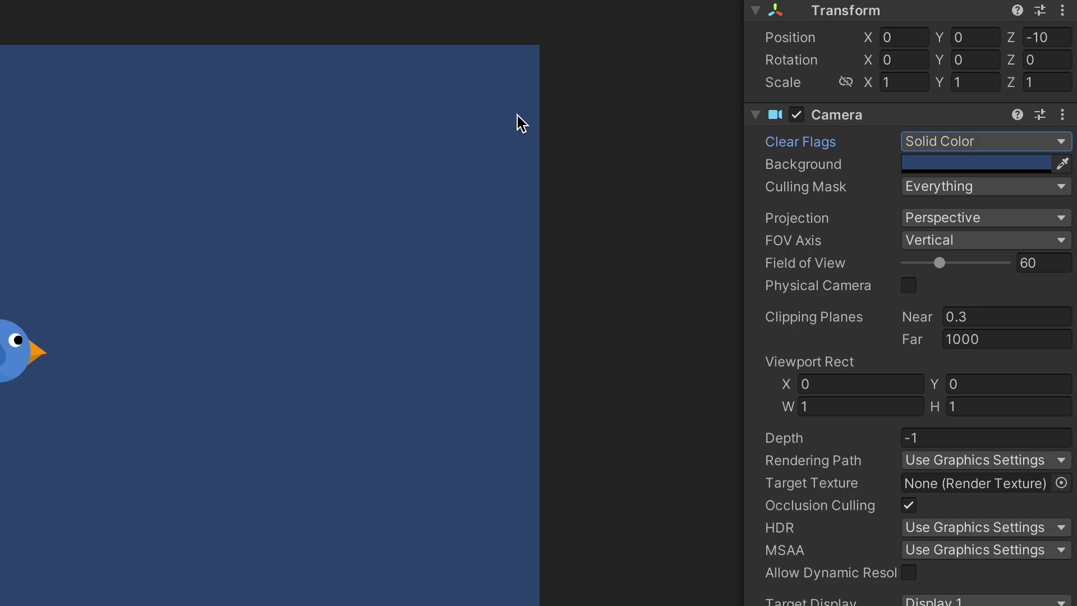
click(985, 144)
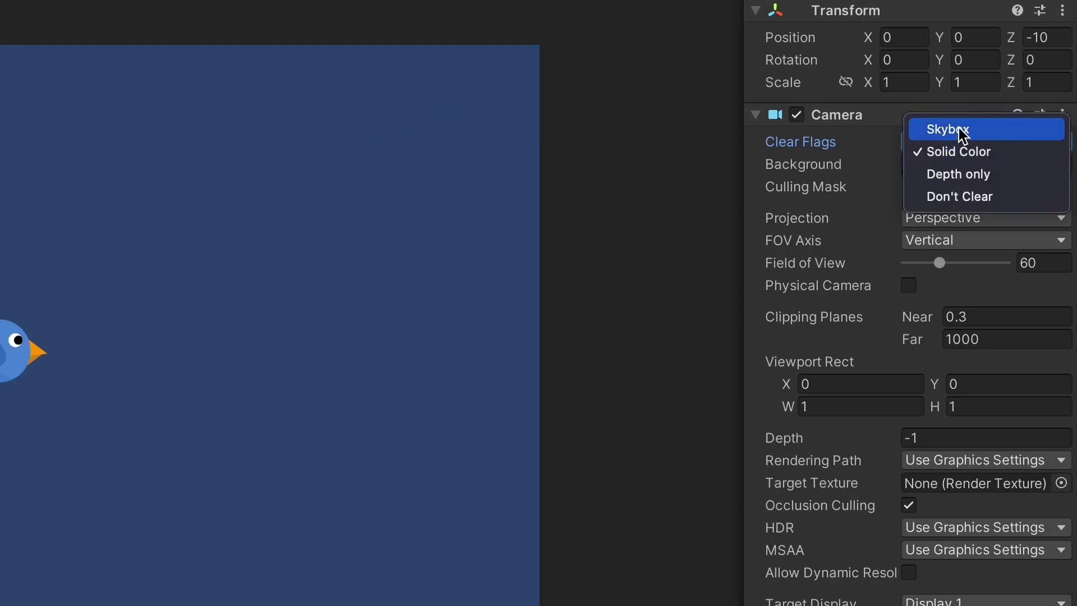
click(957, 129)
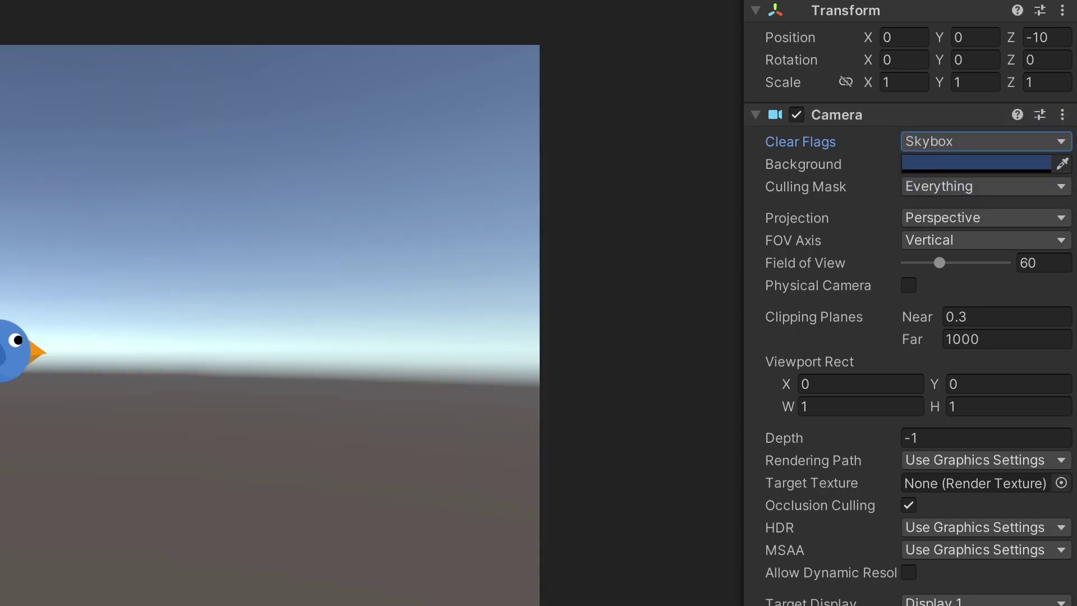
click(1012, 143)
click(979, 172)
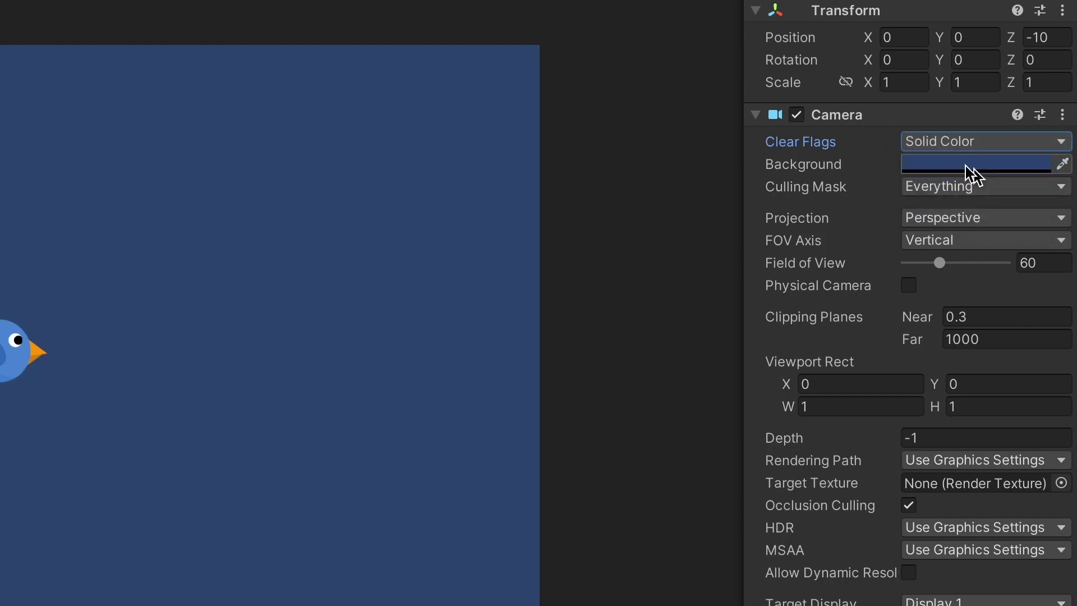
click(966, 168)
mouse_move(967, 373)
mouse_down()
mouse_move(965, 313)
mouse_move(937, 286)
mouse_move(892, 275)
mouse_move(916, 283)
mouse_up()
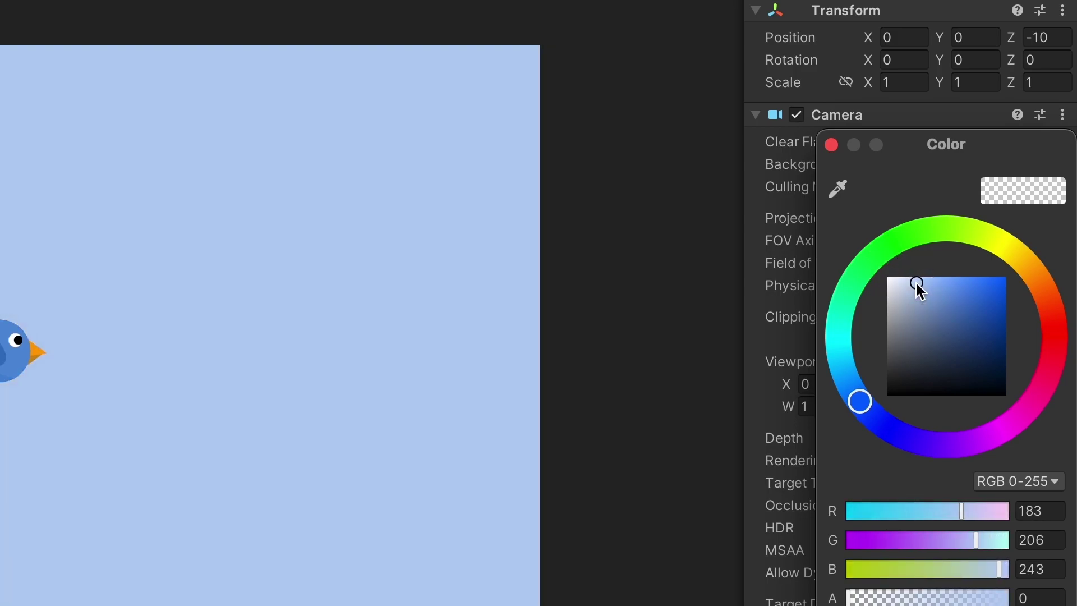
click(832, 145)
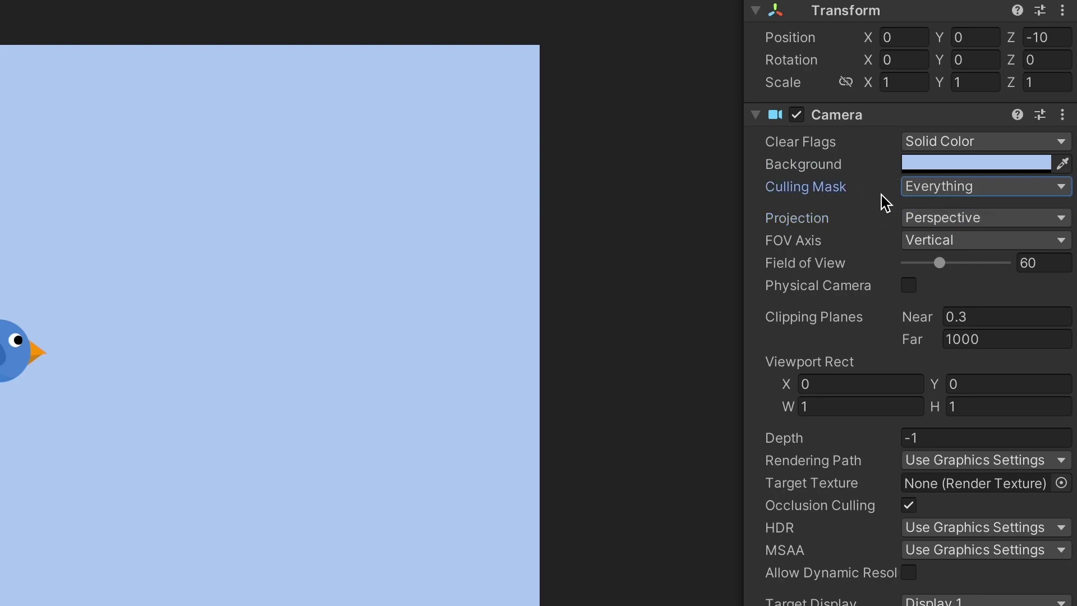
- Make the camera projection Orthographic and return to the Scene view
click(918, 219)
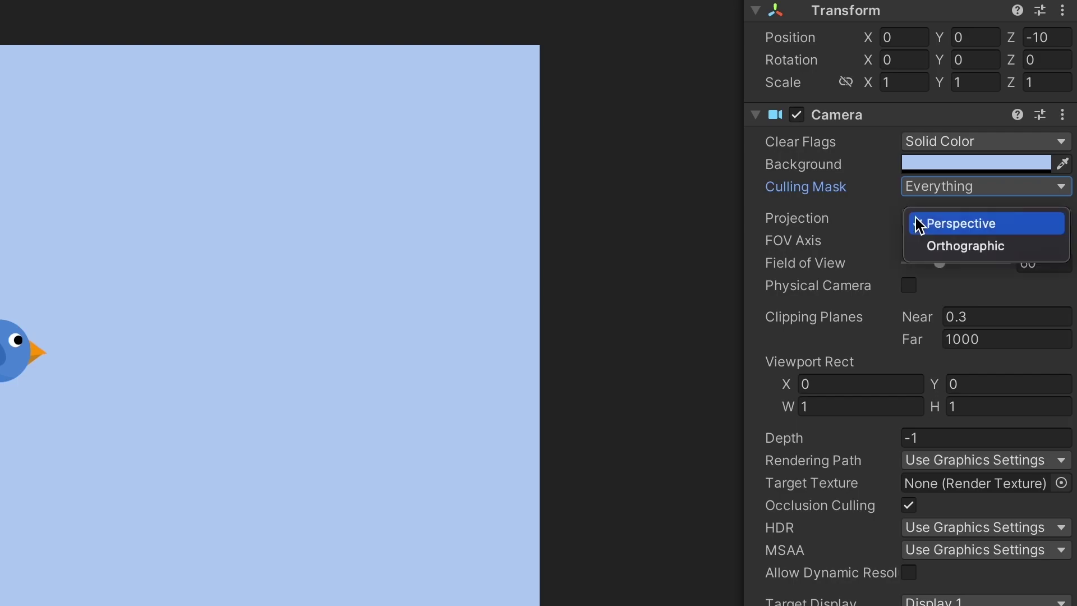
click(948, 256)
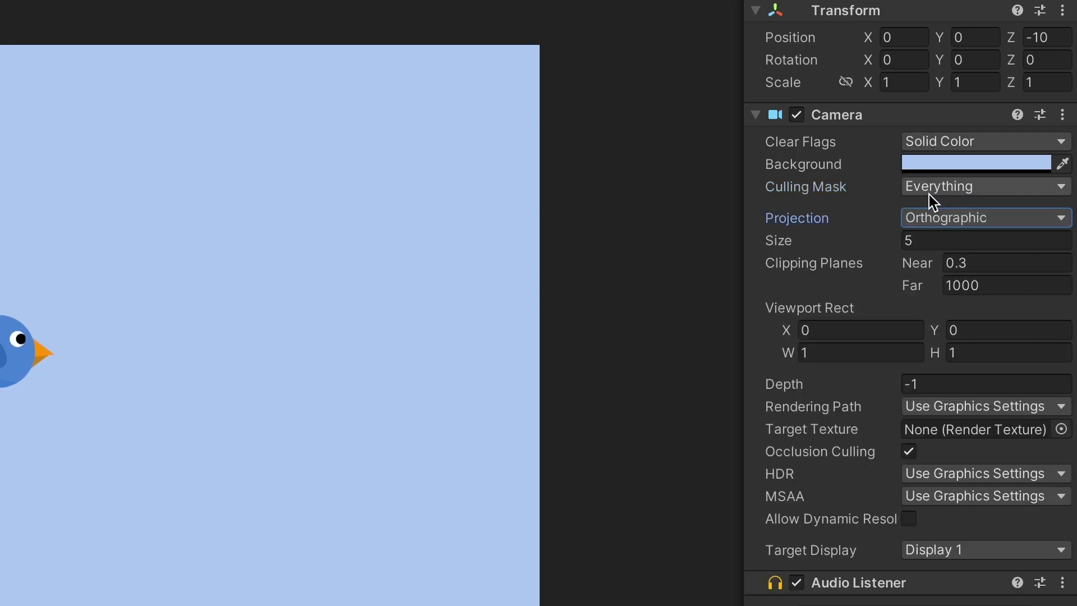
click(0, 0)
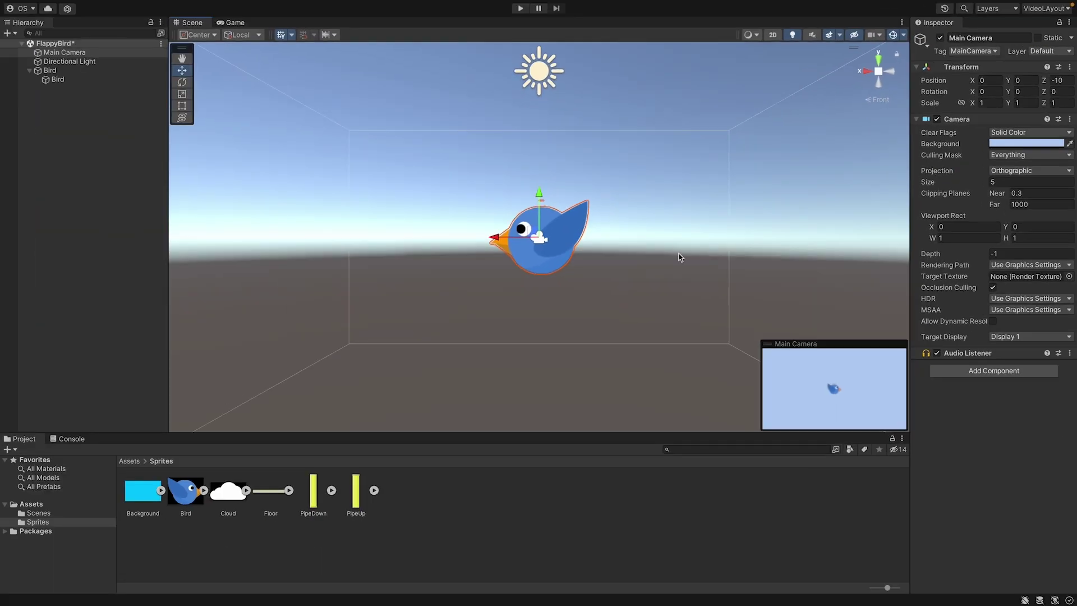
- Rotate and zoom the scene view between side and front views to inspect the camera
click(892, 71)
scroll(604, 244, down, 6)
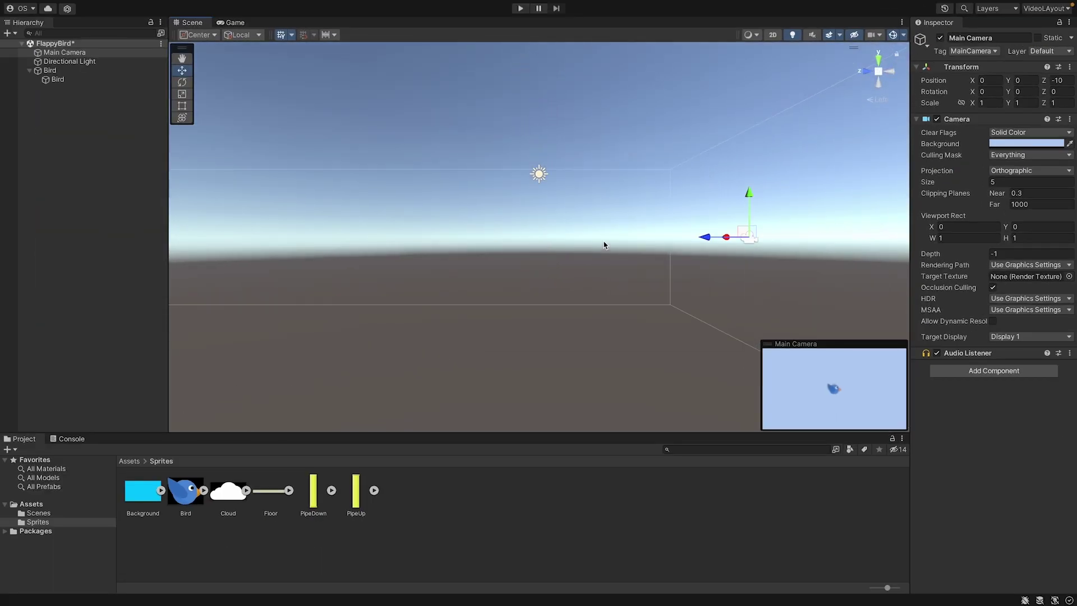
click(888, 72)
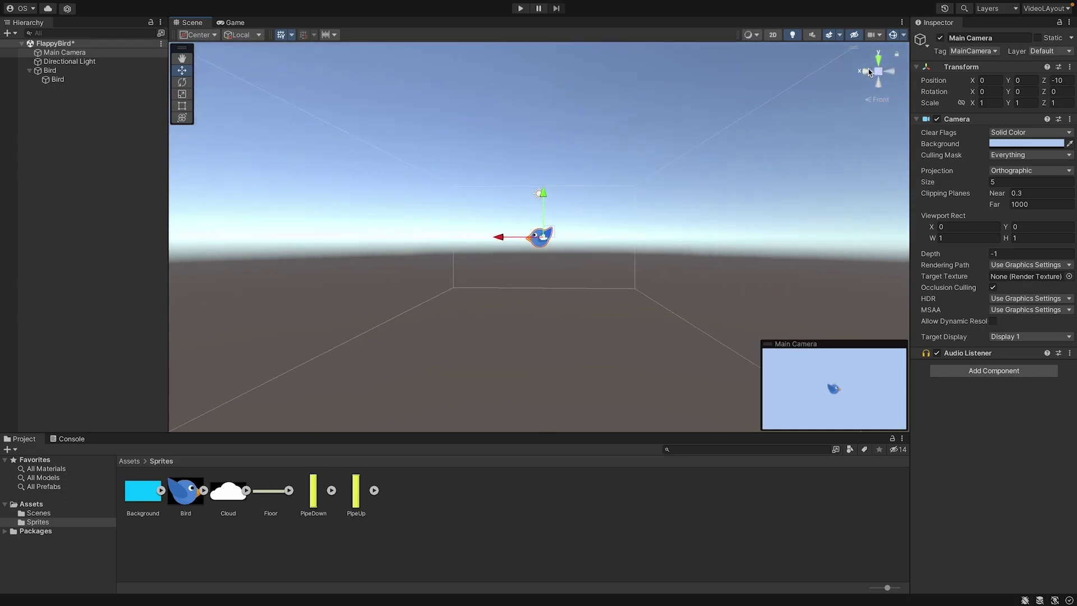
click(892, 71)
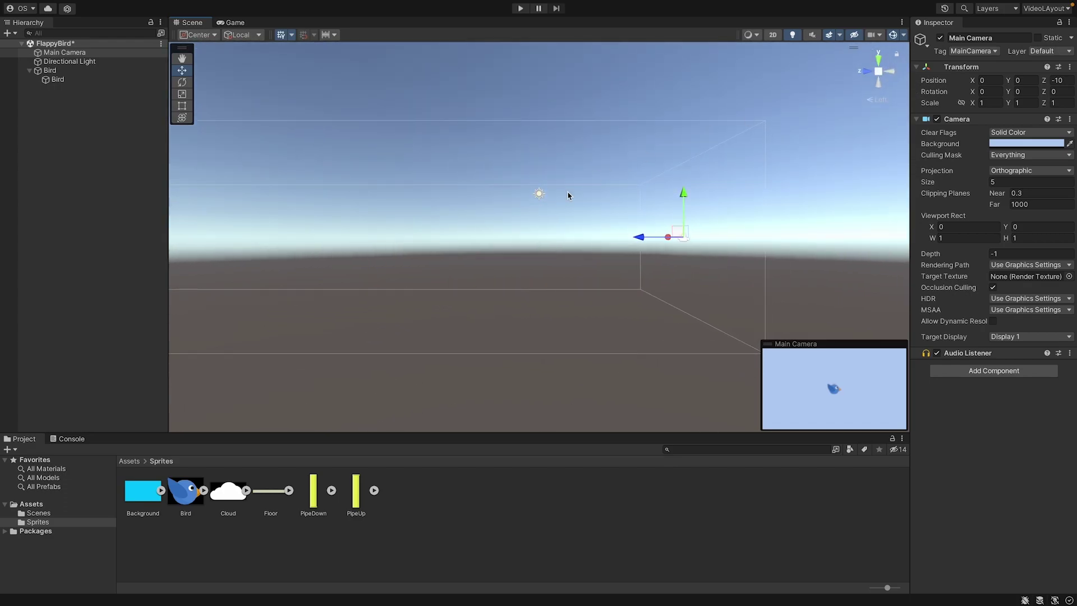
scroll(569, 195, down, 3)
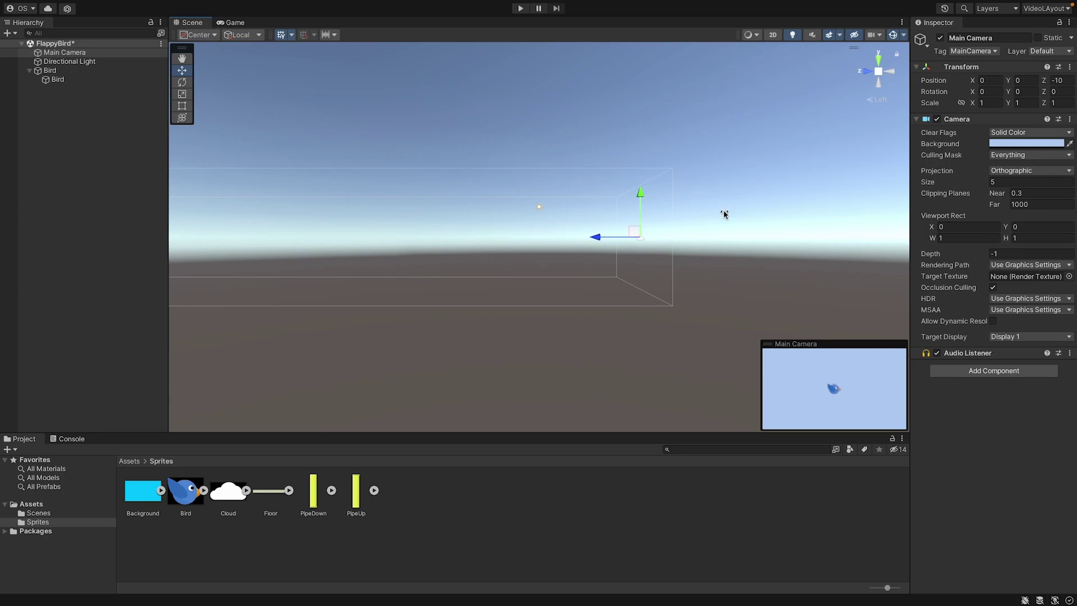
- Toggle the camera back to Perspective, then settle on Orthographic projection with size 5
click(1038, 172)
click(1020, 165)
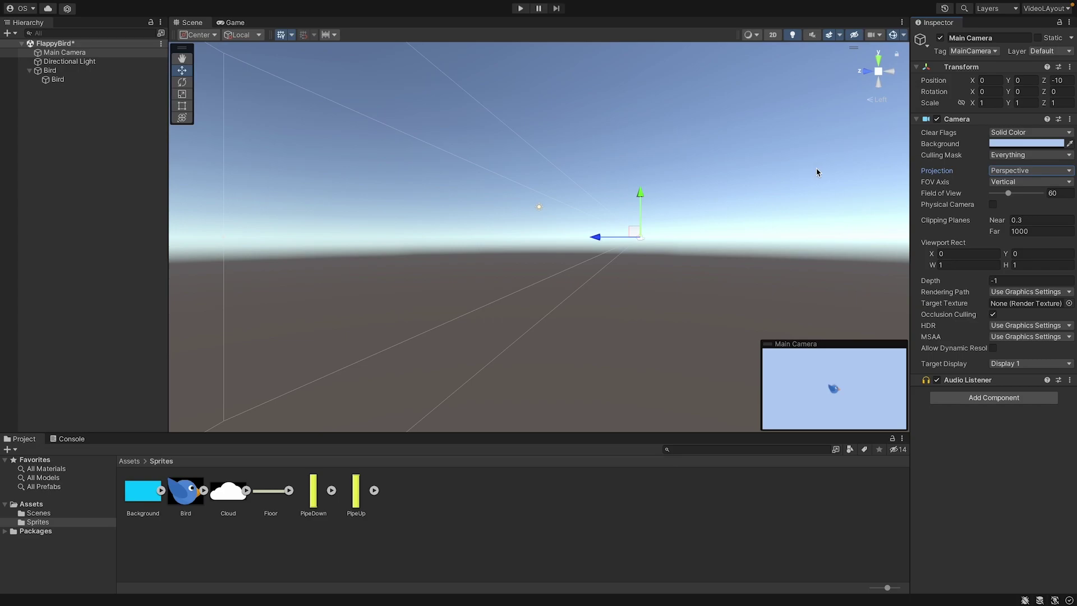
click(1008, 170)
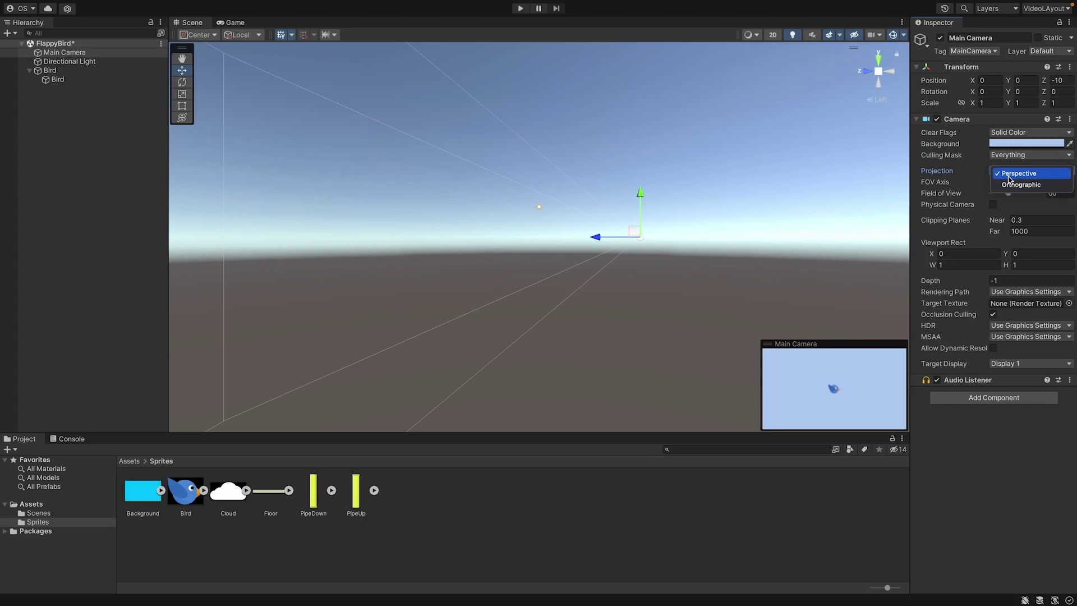
click(1018, 185)
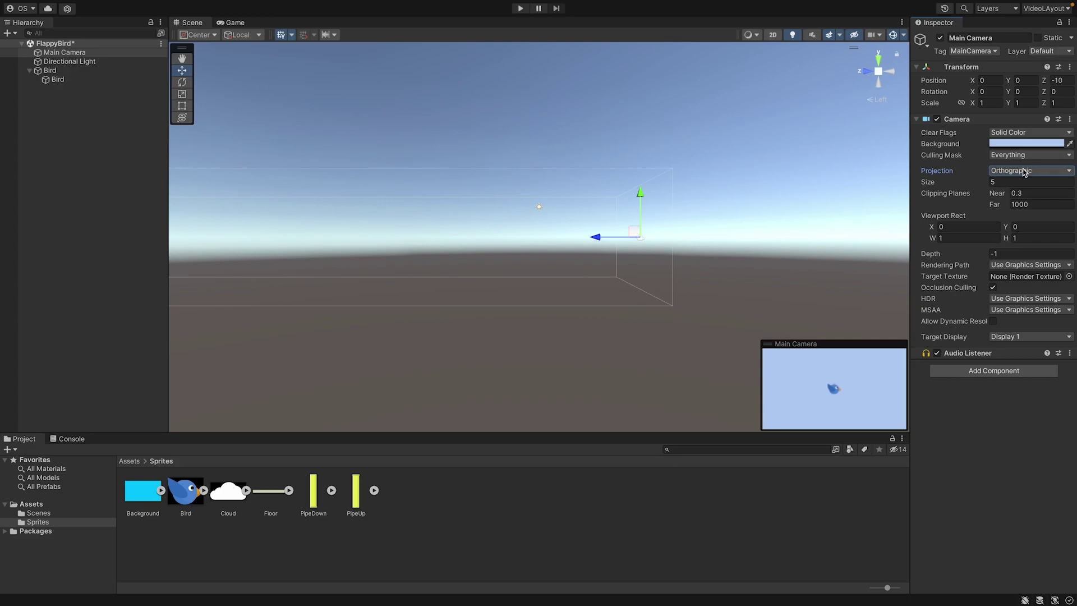
- Show the Game view and move the Main Camera's Z position from -10 to -6.74
click(235, 23)
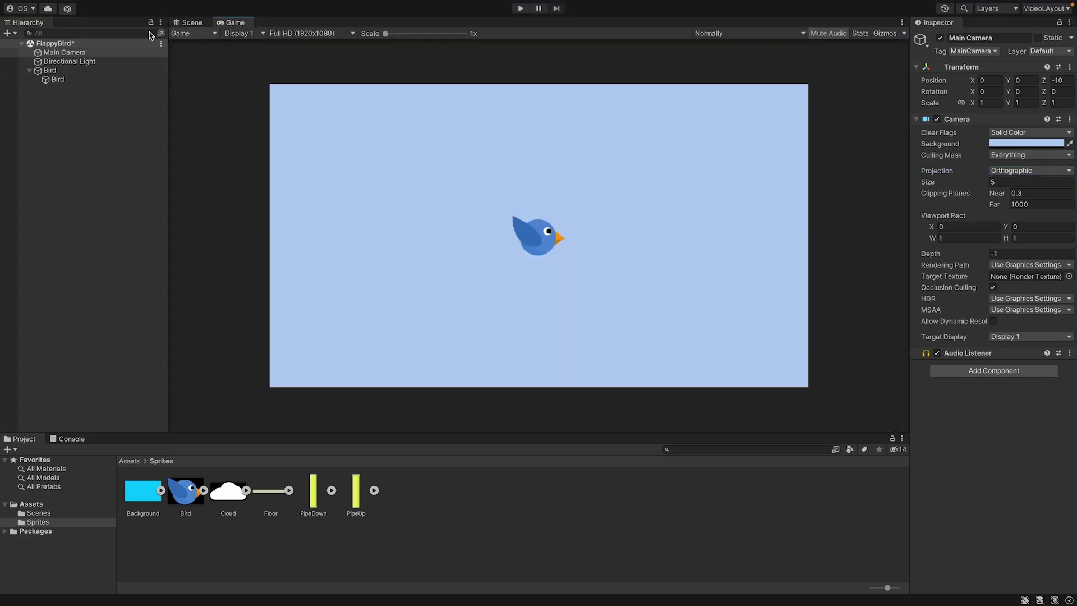
click(63, 54)
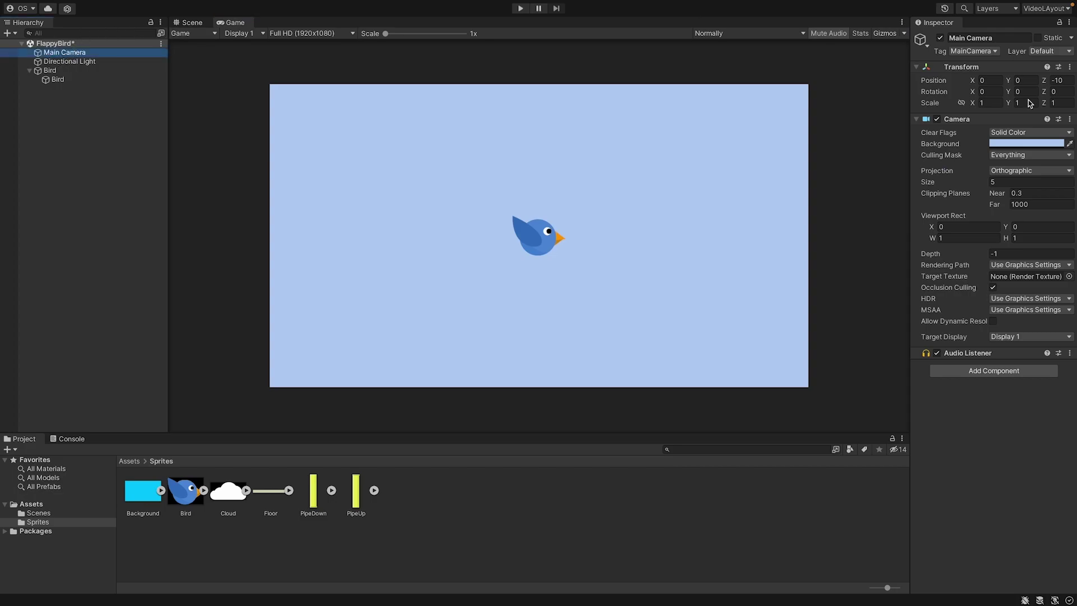
mouse_move(1049, 80)
mouse_down()
mouse_move(1017, 80)
mouse_move(1069, 81)
mouse_move(956, 79)
mouse_move(1058, 80)
mouse_move(1048, 79)
mouse_move(1001, 80)
mouse_move(1062, 89)
mouse_up()
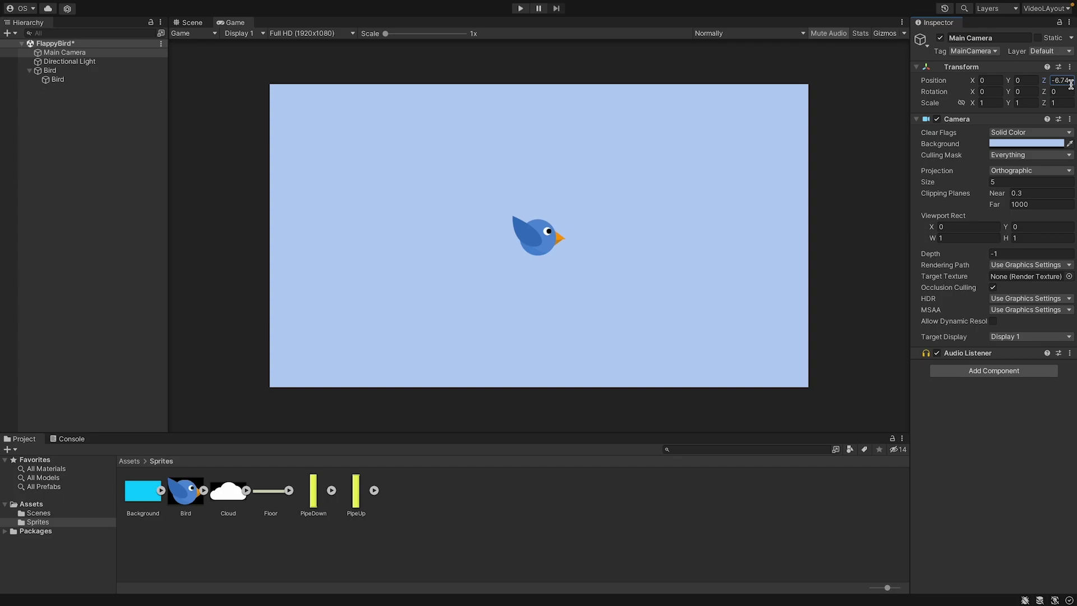
click(8, 212)
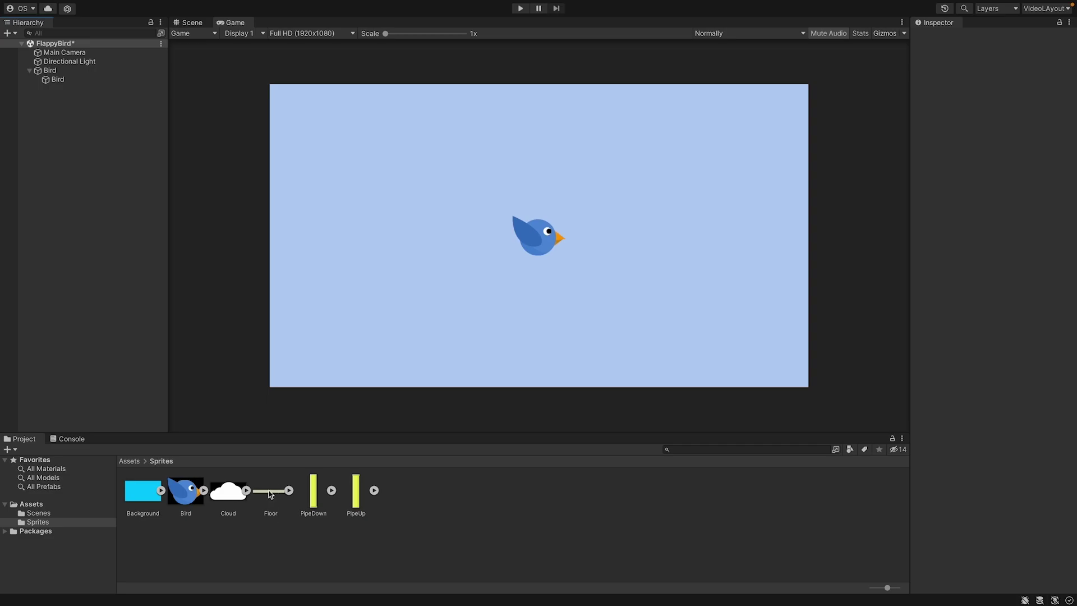
- Add a Floor sprite at Y -4.37 along the bottom, then run and stop a Play test
drag(269, 494, 89, 197)
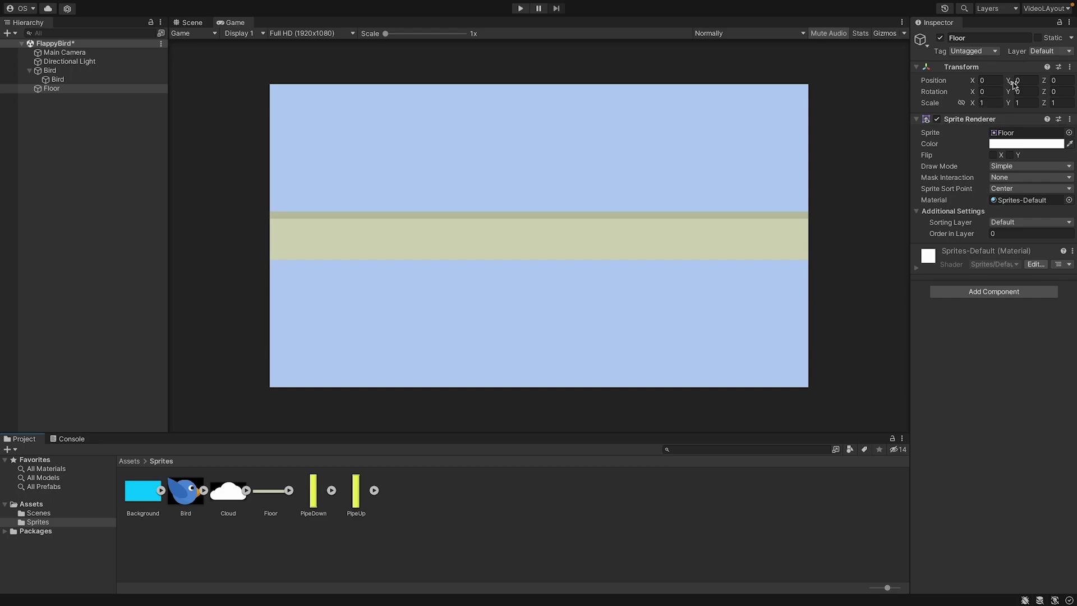
drag(1010, 80, 990, 69)
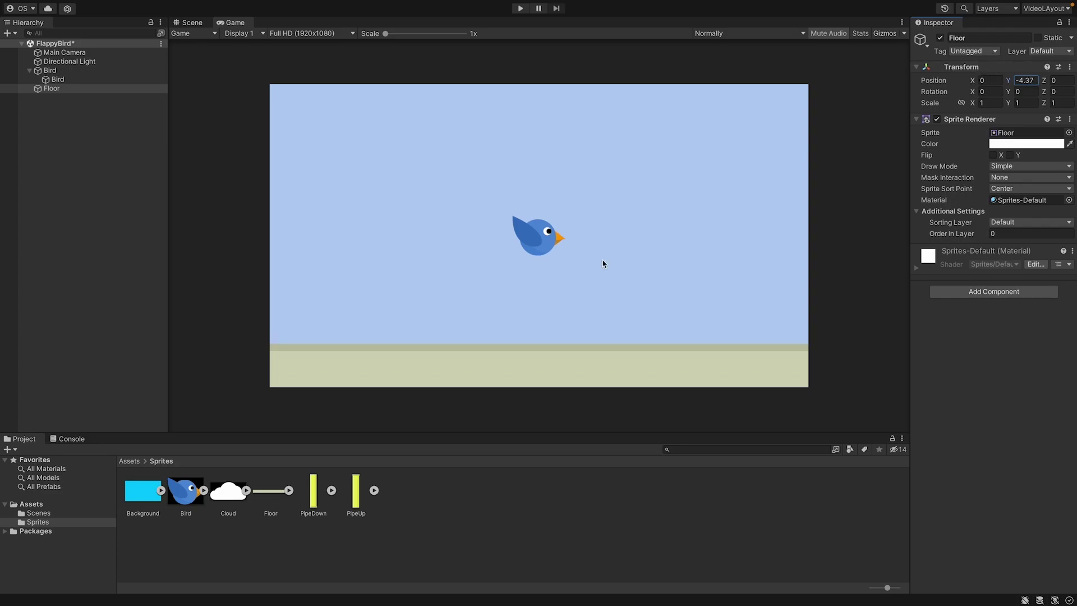
click(521, 8)
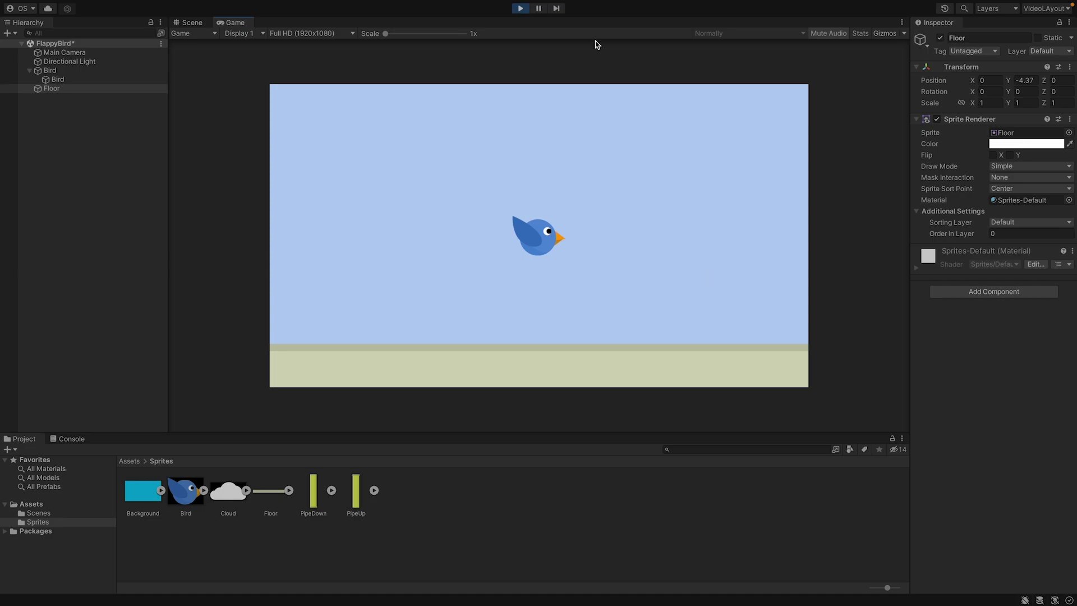
click(520, 8)
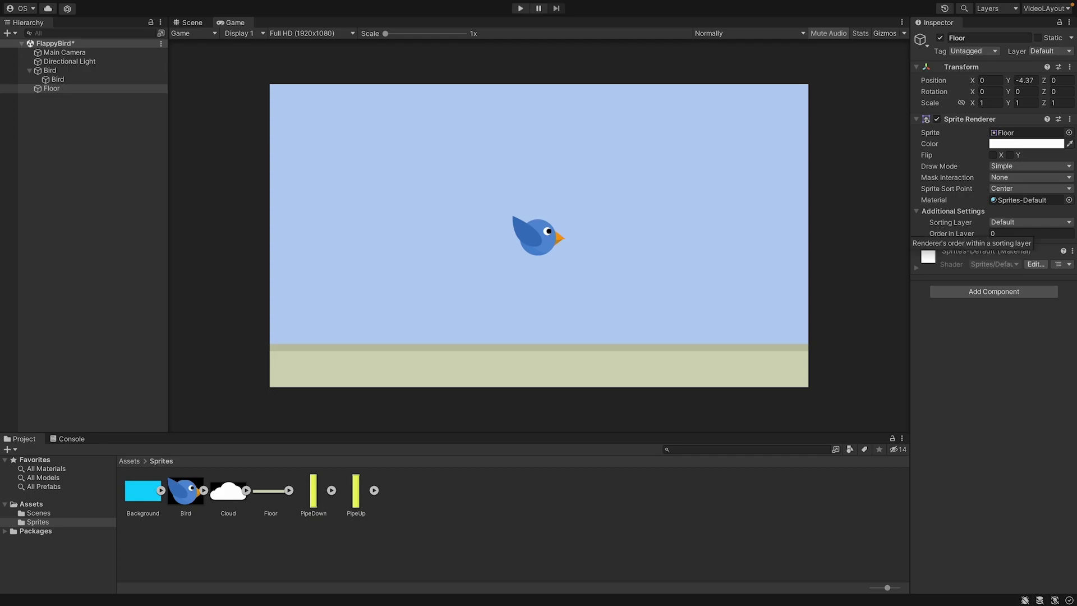
- Rename the Bird's child sprite object from Bird to Bird_Sprite and reselect the parent Bird
click(51, 71)
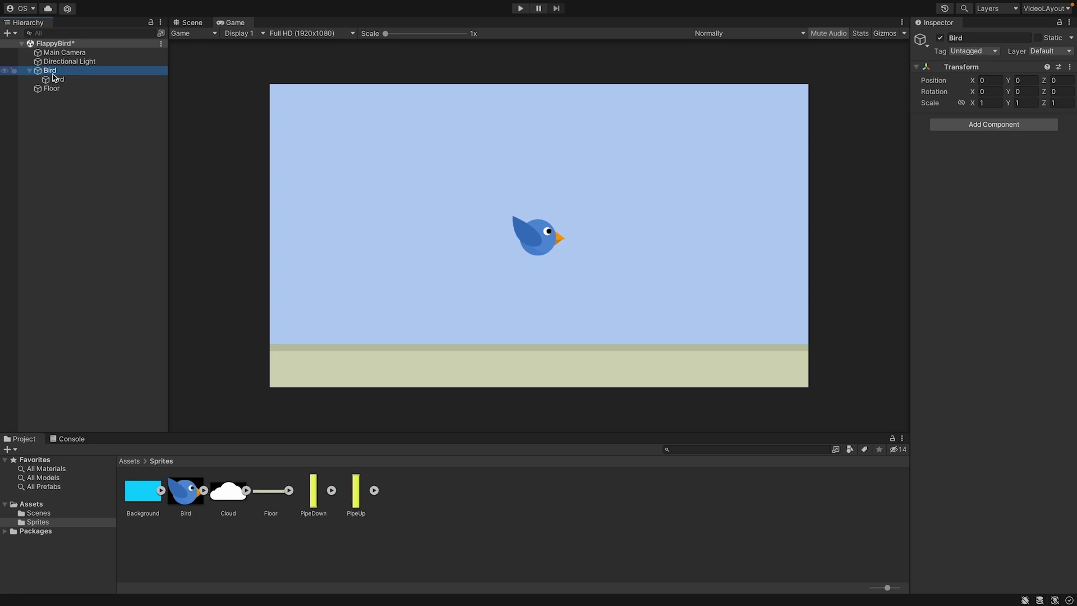
click(56, 80)
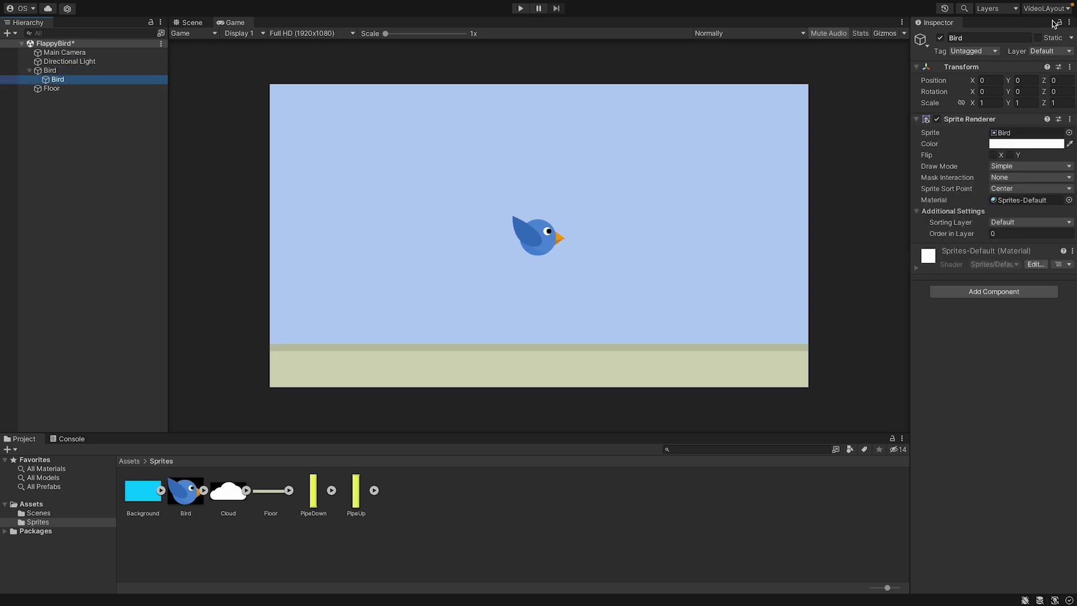
click(974, 38)
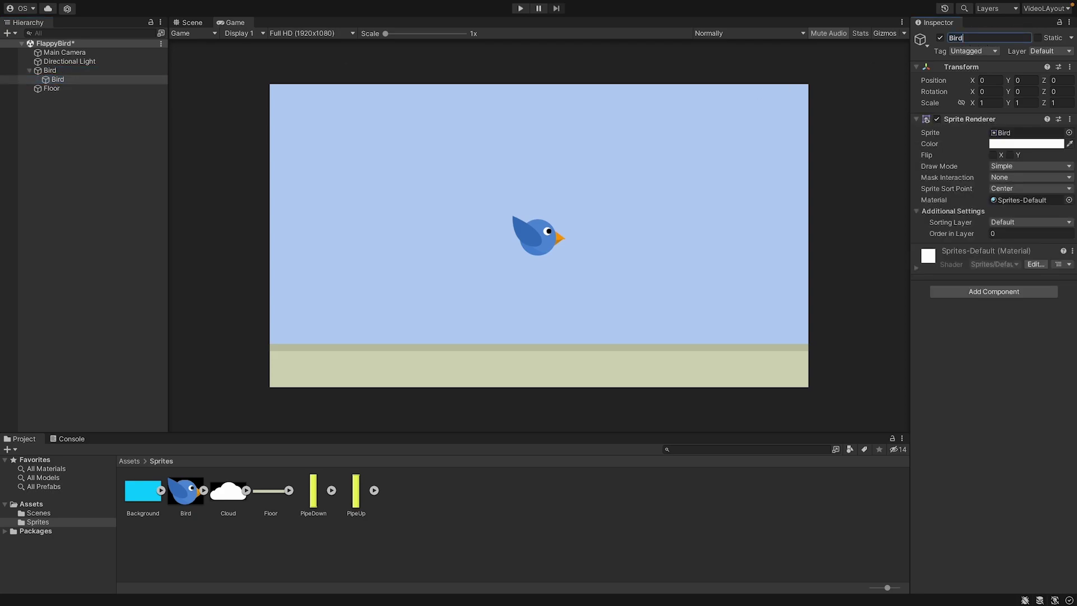
text(_Sprite)
key(Return)
click(50, 72)
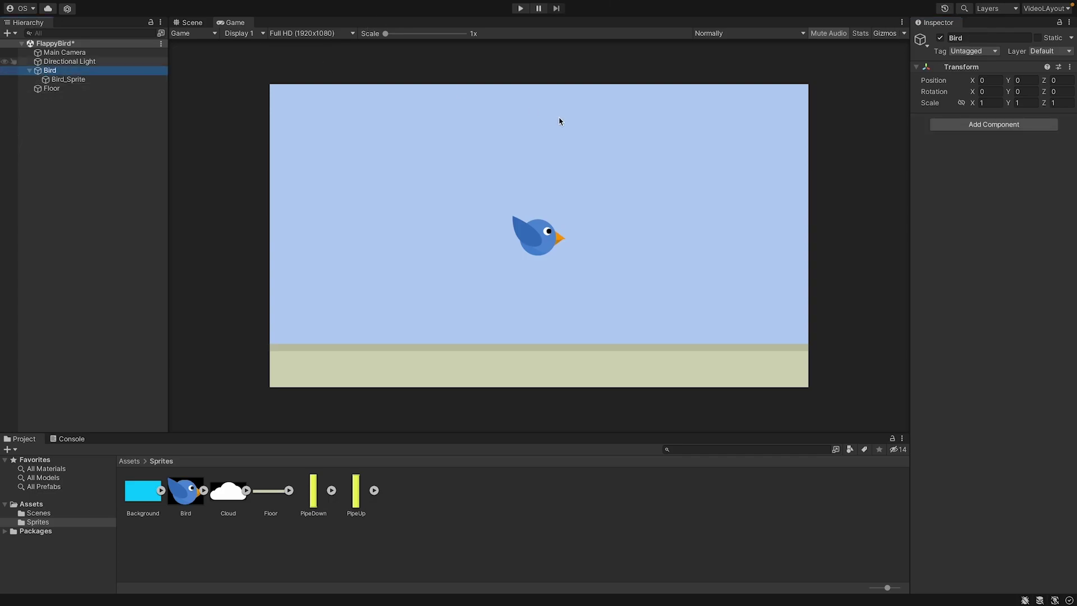
- Add a Rigidbody 2D component to the Bird by searching 'Rigi' in Add Component
click(967, 124)
text(Rigi)
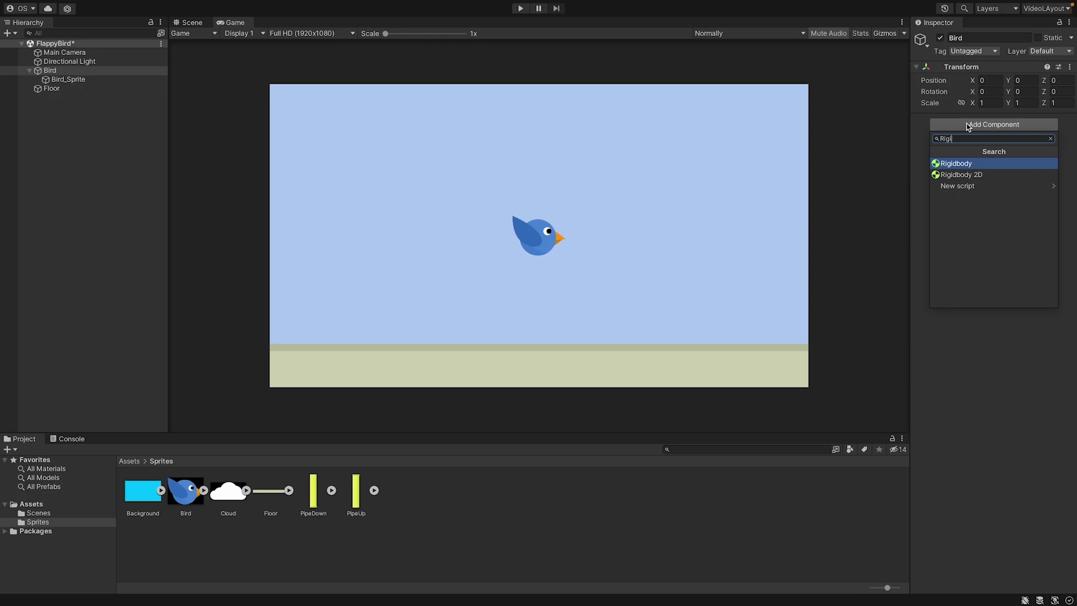
key(Down)
key(Return)
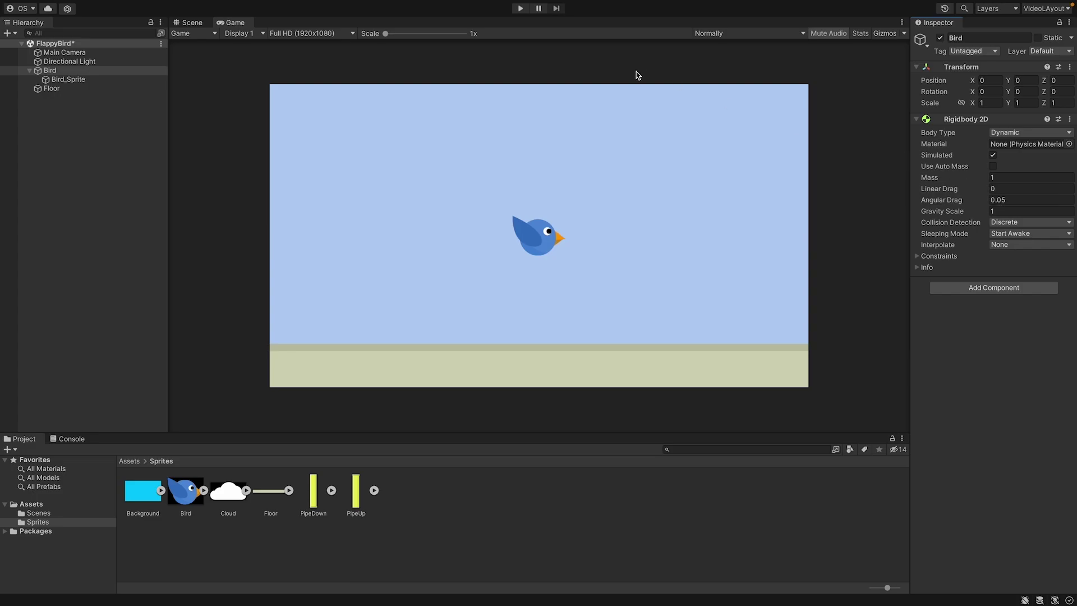
click(522, 8)
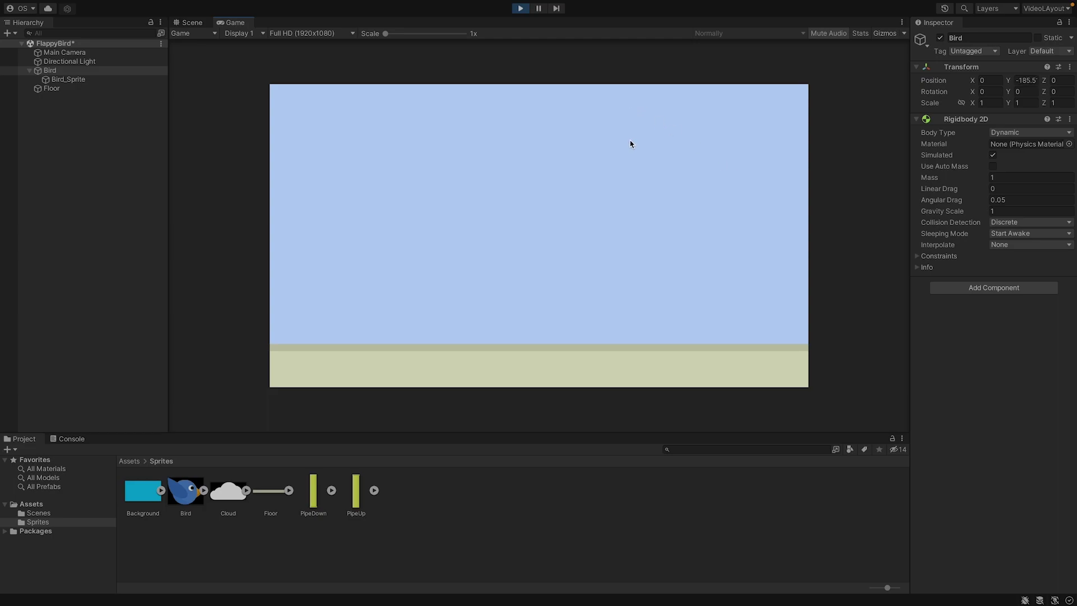
key(ctrl+p)
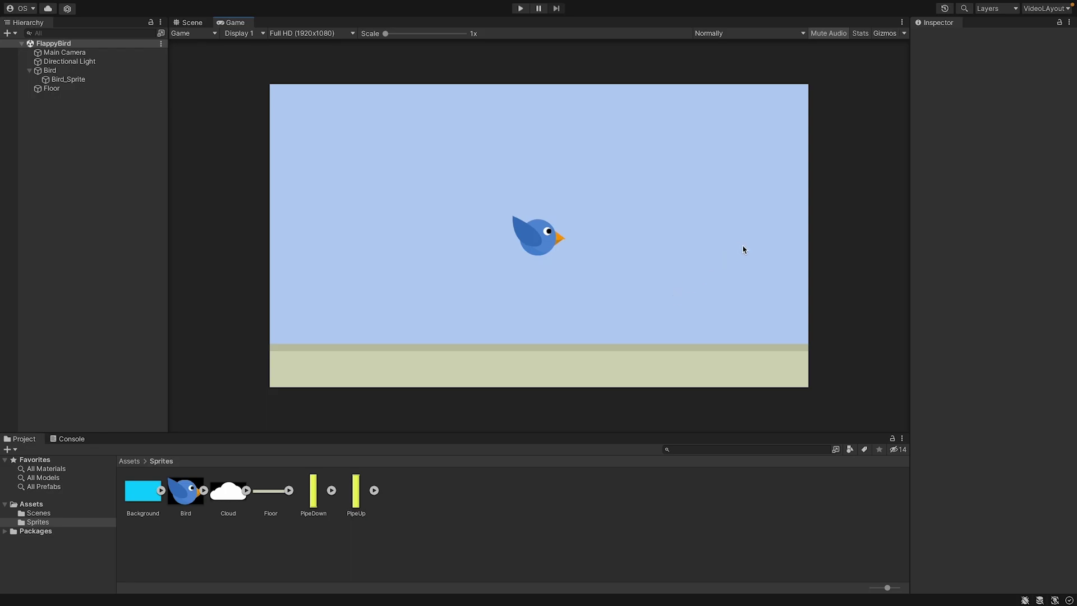
- Create a new BirdController script component on the Bird and open it for editing
click(56, 71)
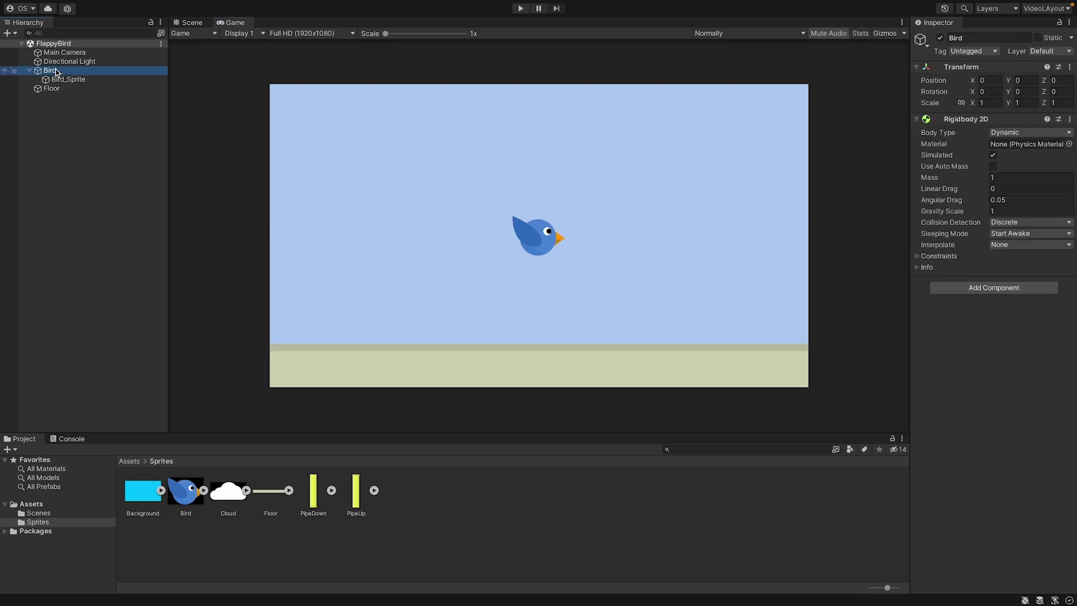
click(965, 291)
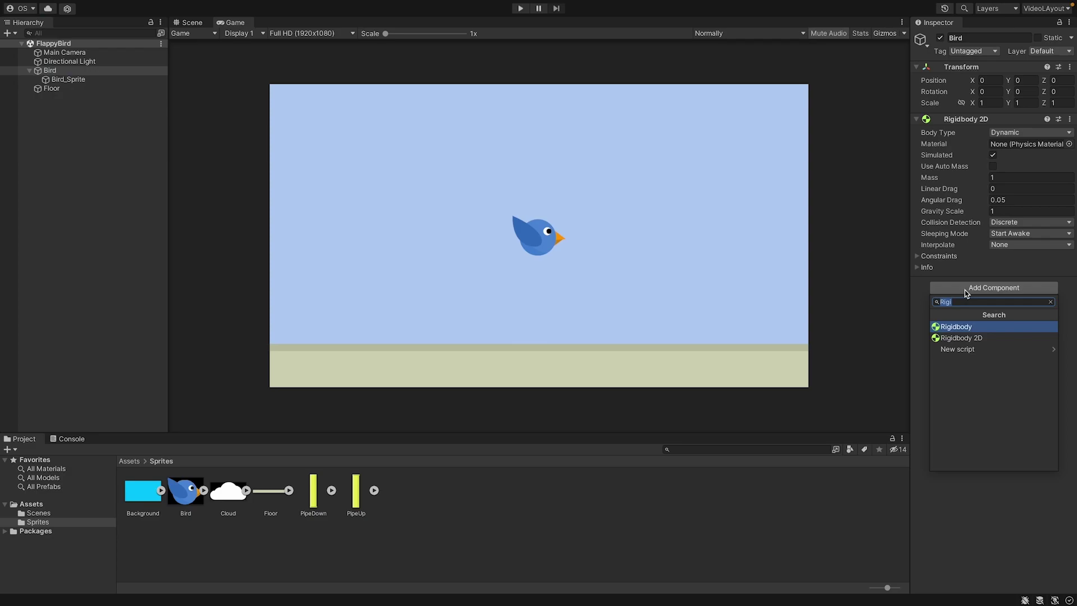
text(BirdController)
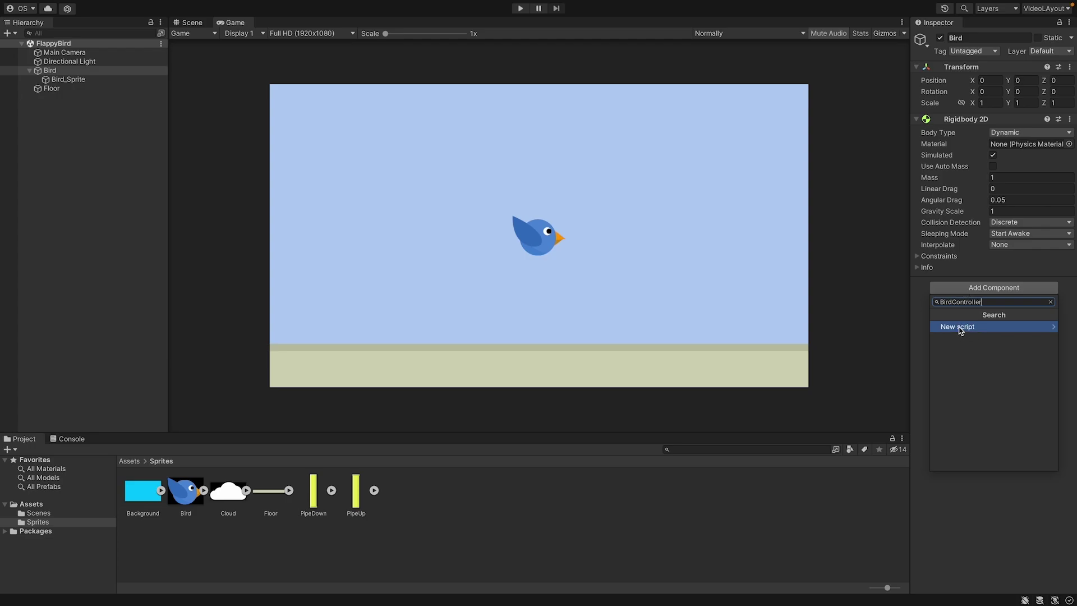
click(964, 330)
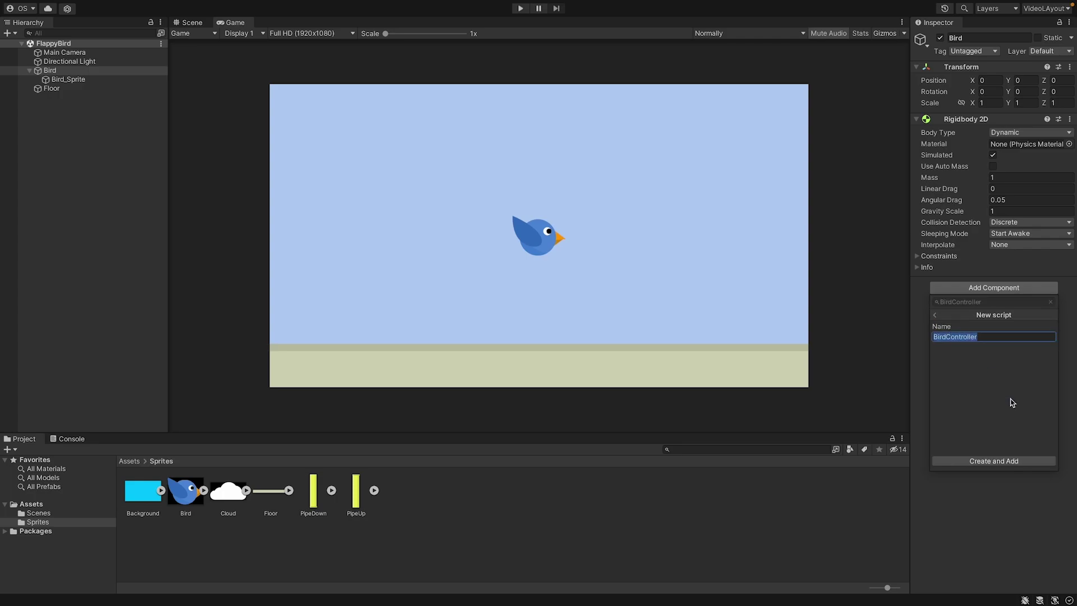
click(980, 464)
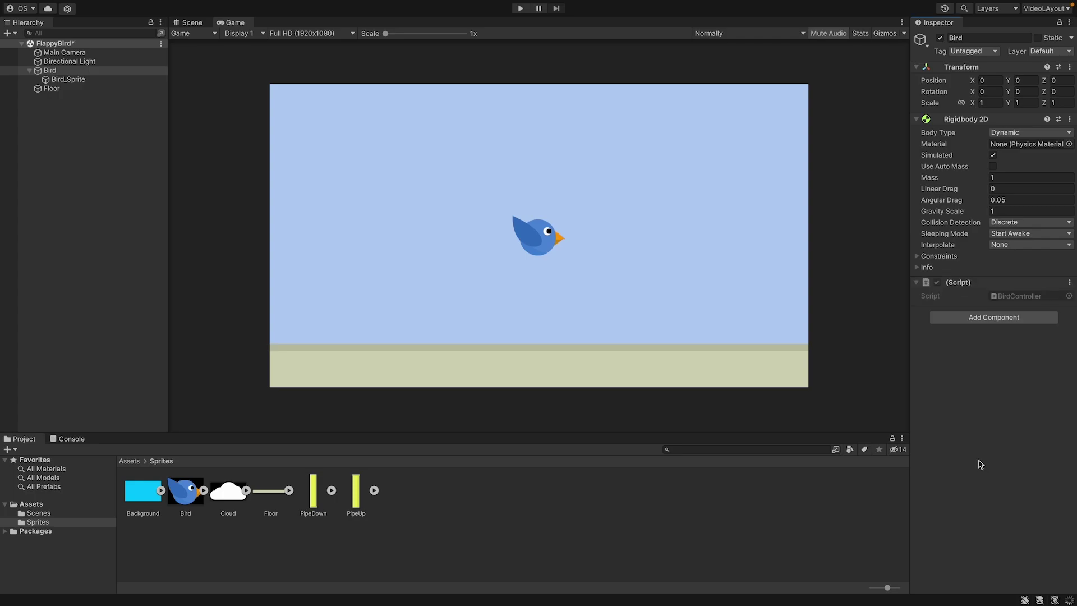
double_click(1030, 296)
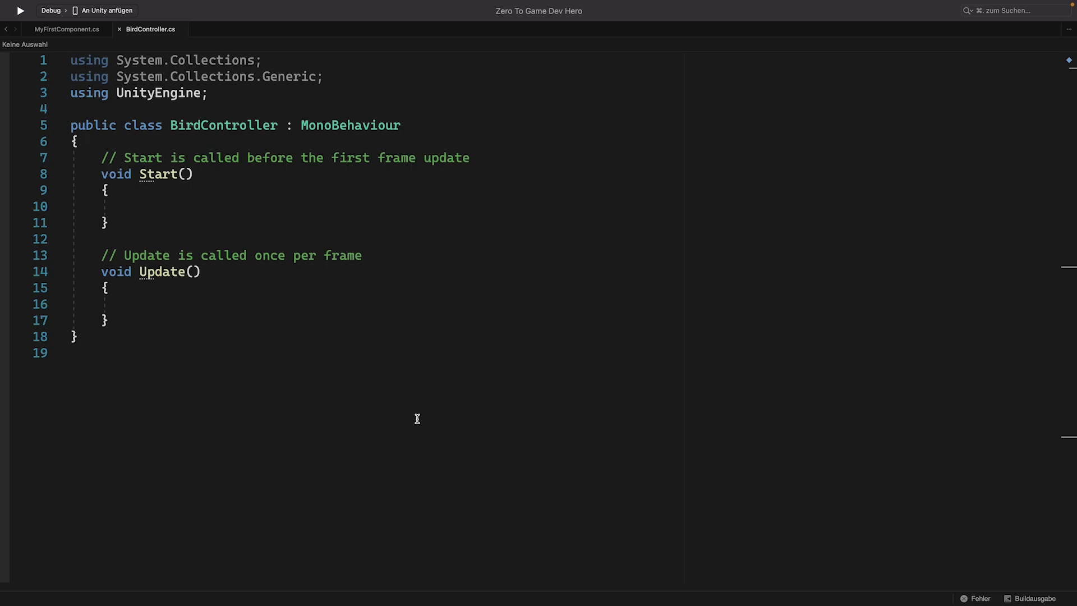
- Inside Update, write if(Input.GetKeyDown(KeyCode.Space)){ using autocomplete suggestions
click(135, 303)
text(if(Input)
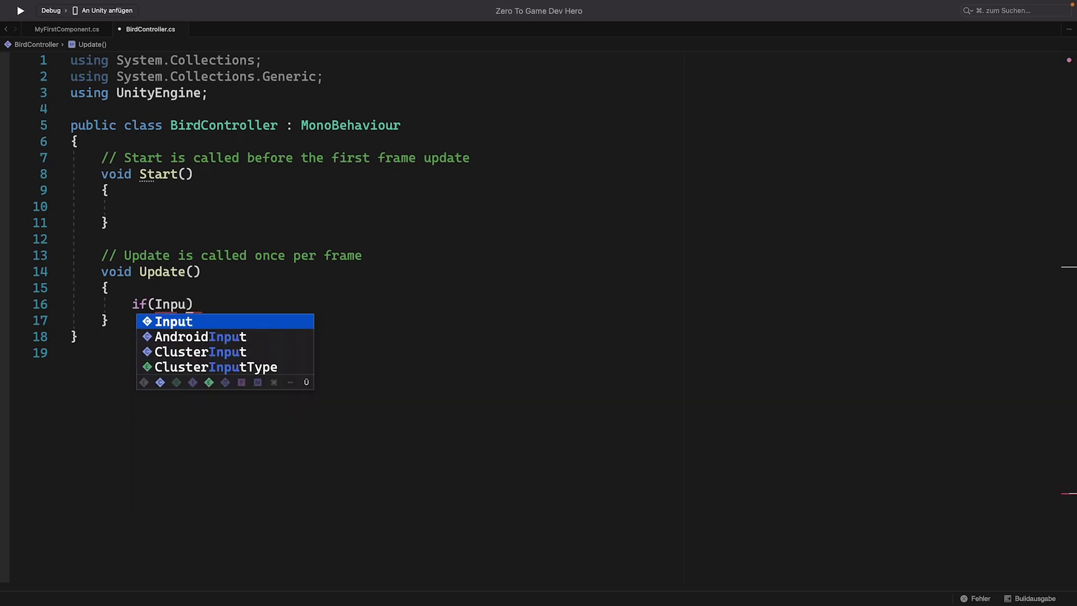
text(.Get)
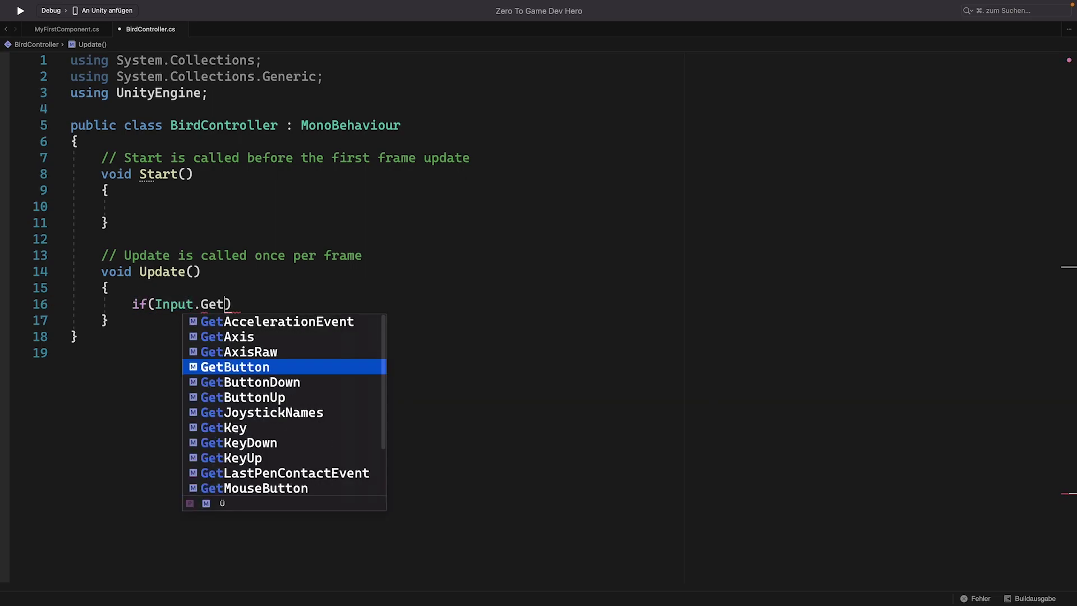
text(Key)
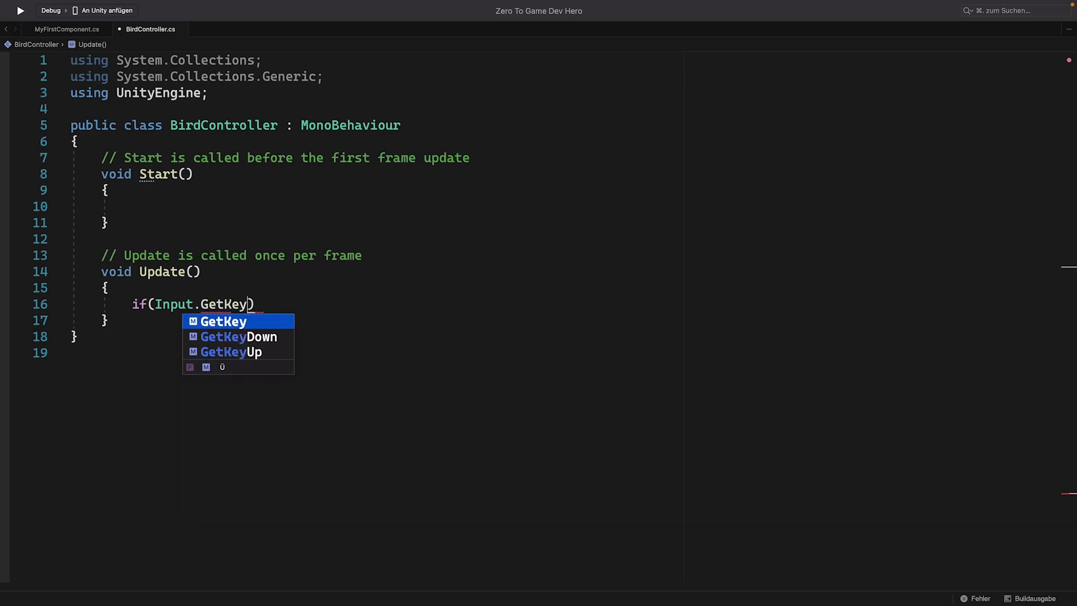
key(Down)
key(Tab)
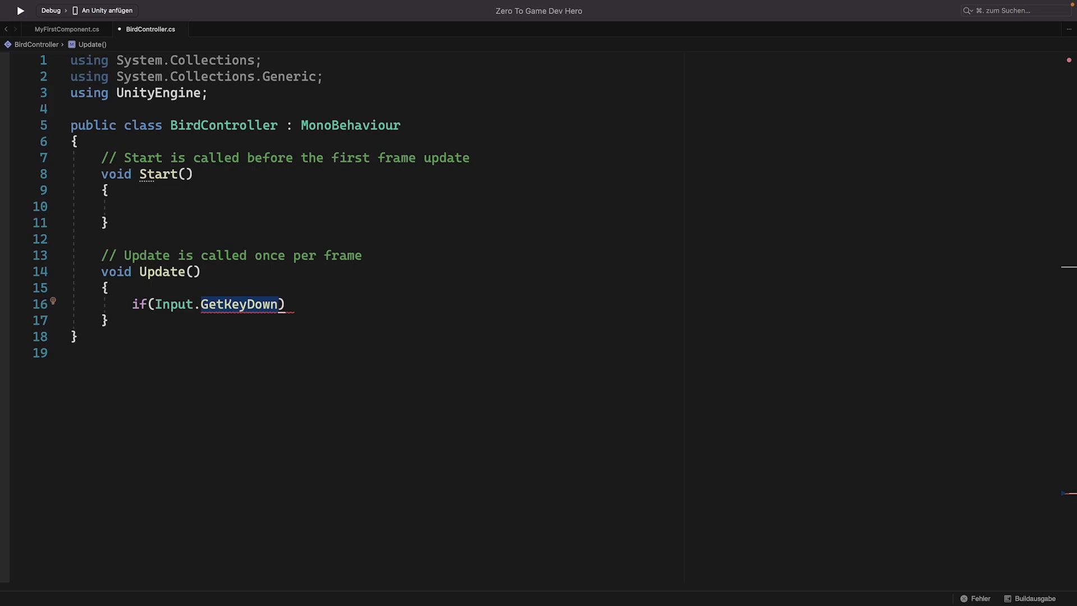
text((Ke)
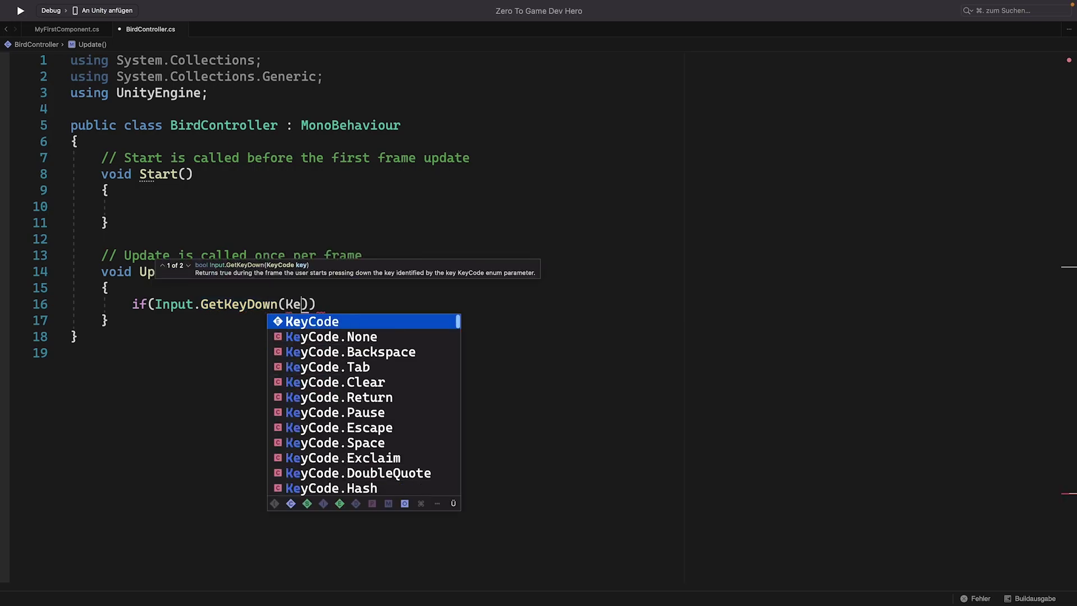
key(Return)
text(.Sp)
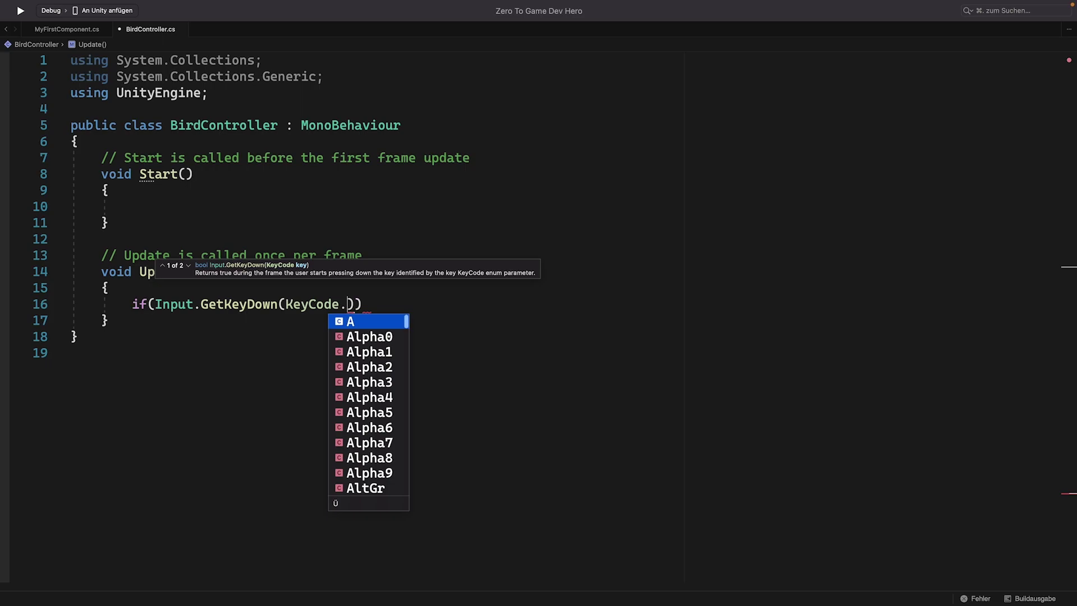
text(ace)
key(Return)
text()))
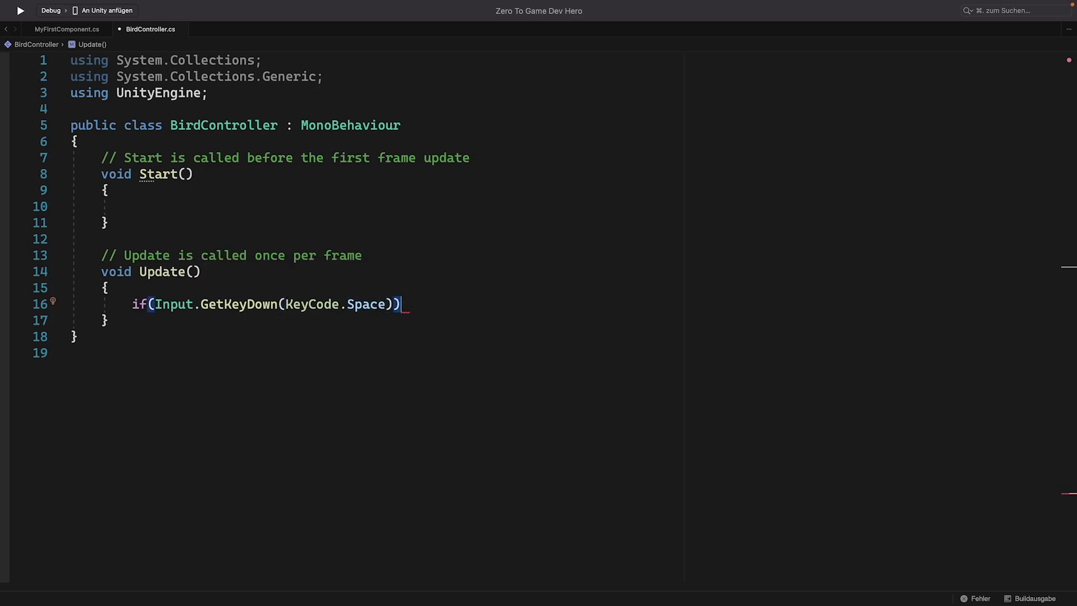
text({)
key(Return)
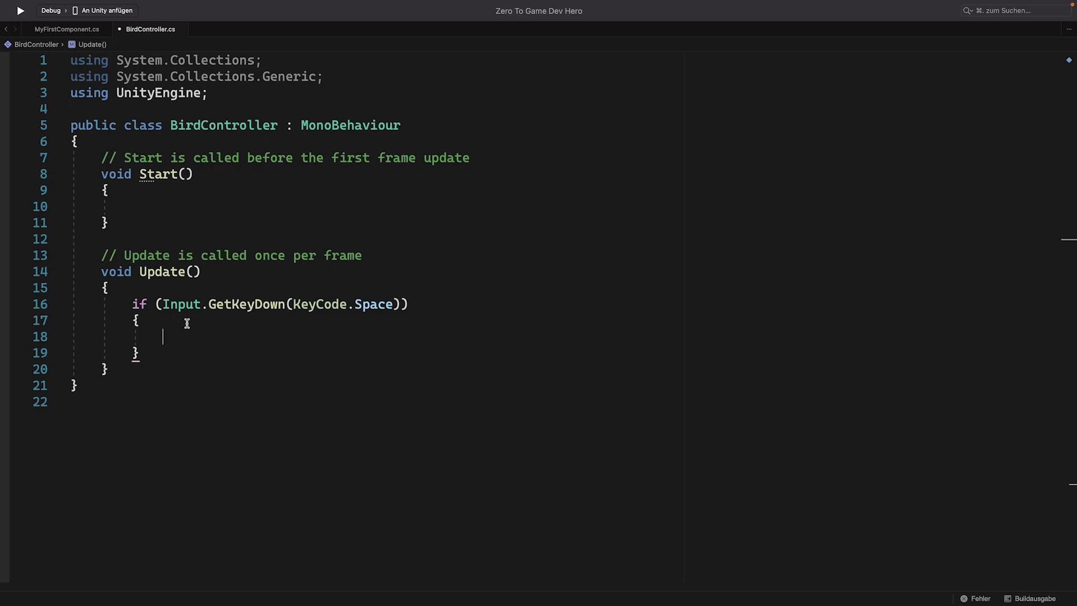
- Declare the field 'Rigidbody2D rb;' just below the class's opening brace
click(52, 138)
key(Return)
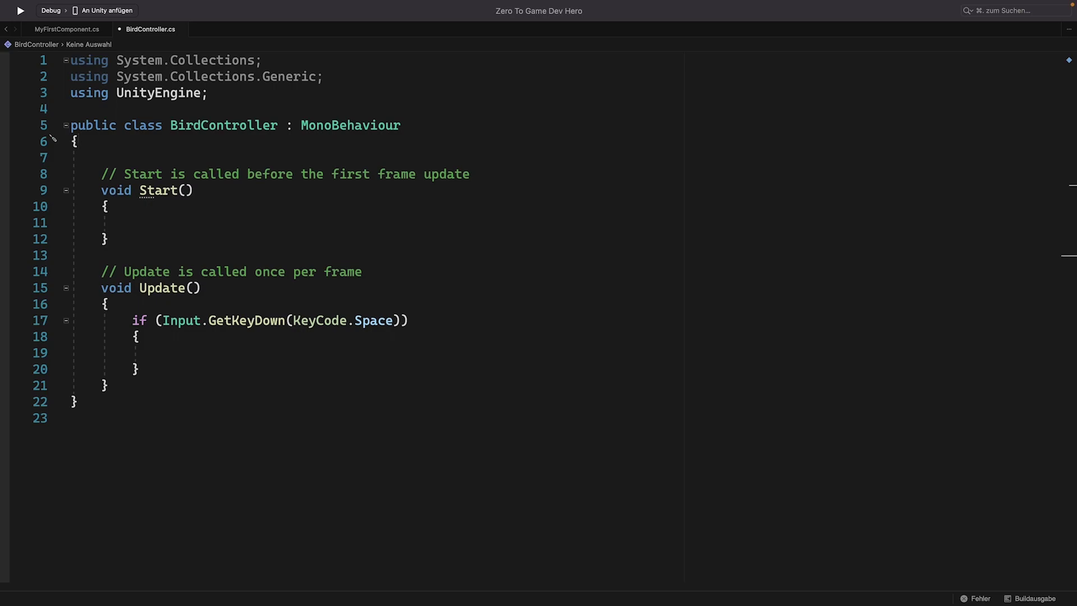
key(Return)
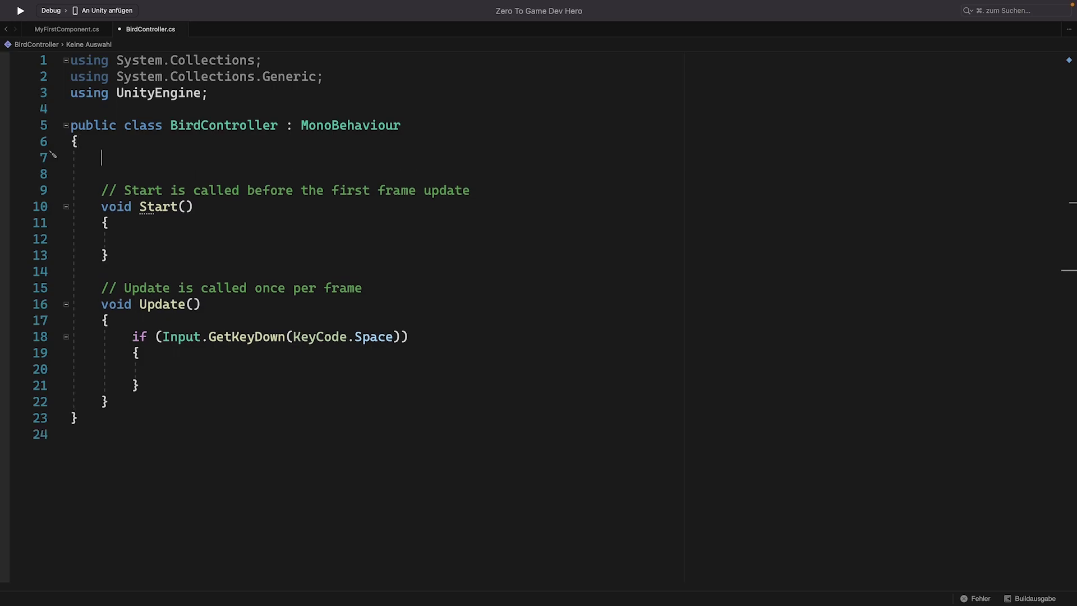
text(Rig)
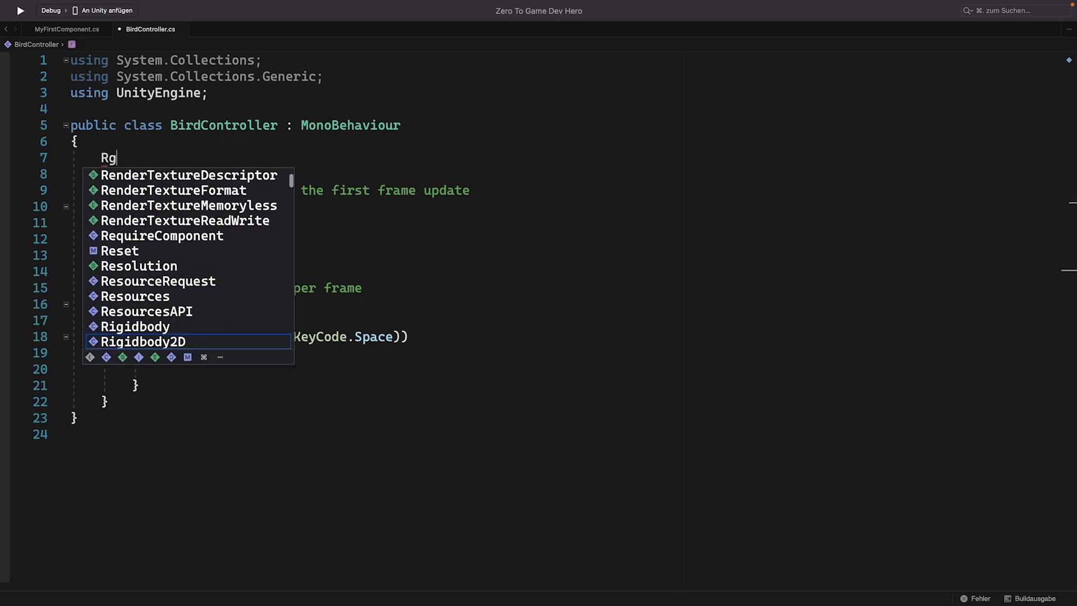
key(Down)
key(Tab)
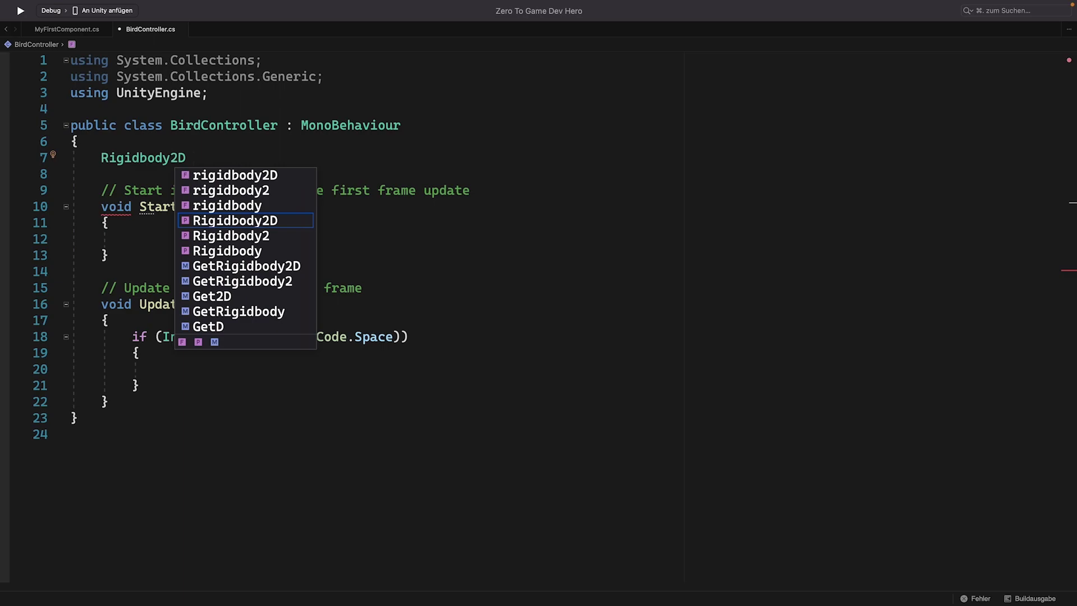
text(rb;)
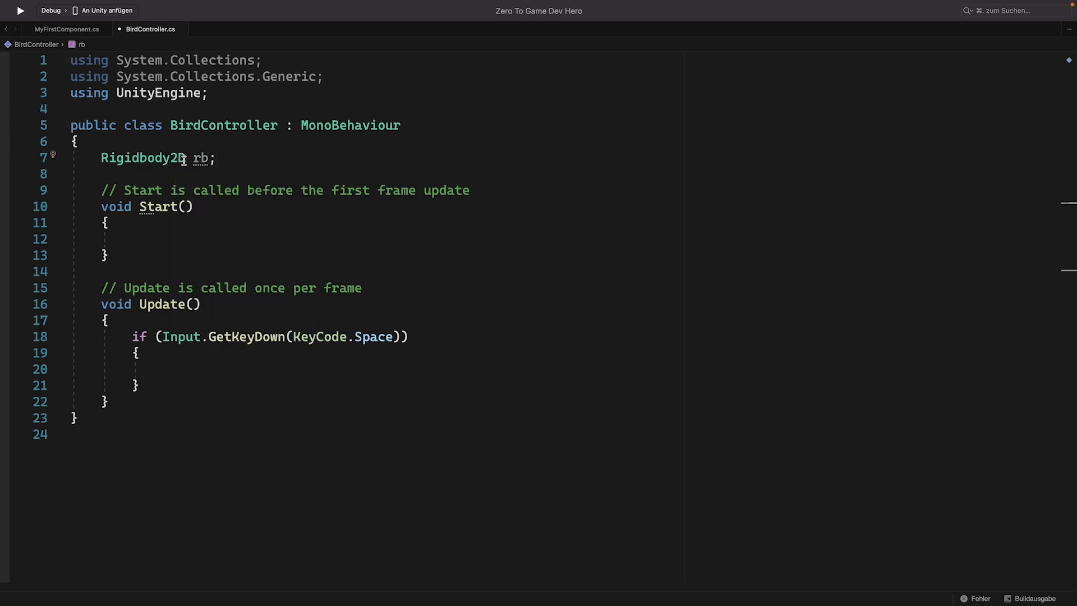
- Highlight the Rigidbody2D type and rb name, then place the cursor inside Start()
drag(187, 160, 101, 160)
double_click(202, 160)
mouse_move(200, 157)
mouse_move(157, 151)
click(152, 234)
- In Start, write rb = GetComponent<Rigidbody2D>(); with autocomplete
text(rb = Ge)
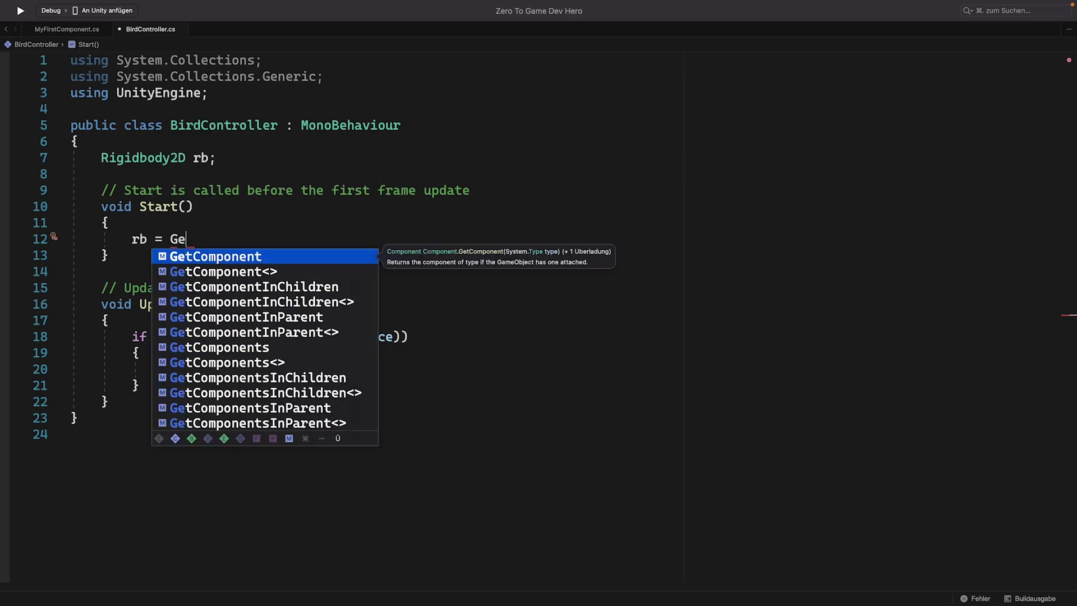
key(Tab)
text(<)
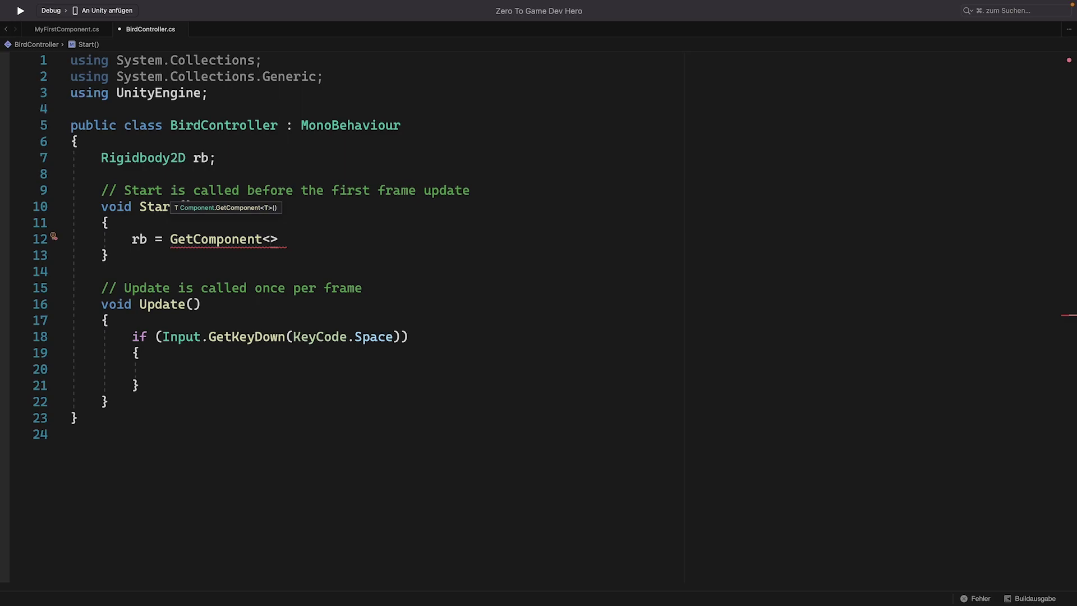
text(Rigi)
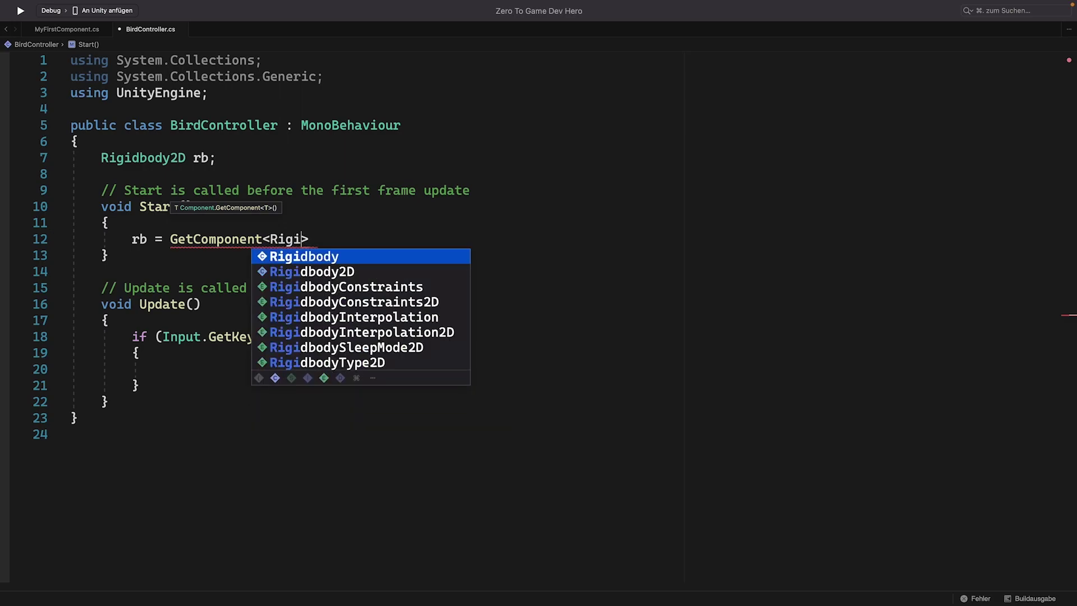
key(Down)
key(Tab)
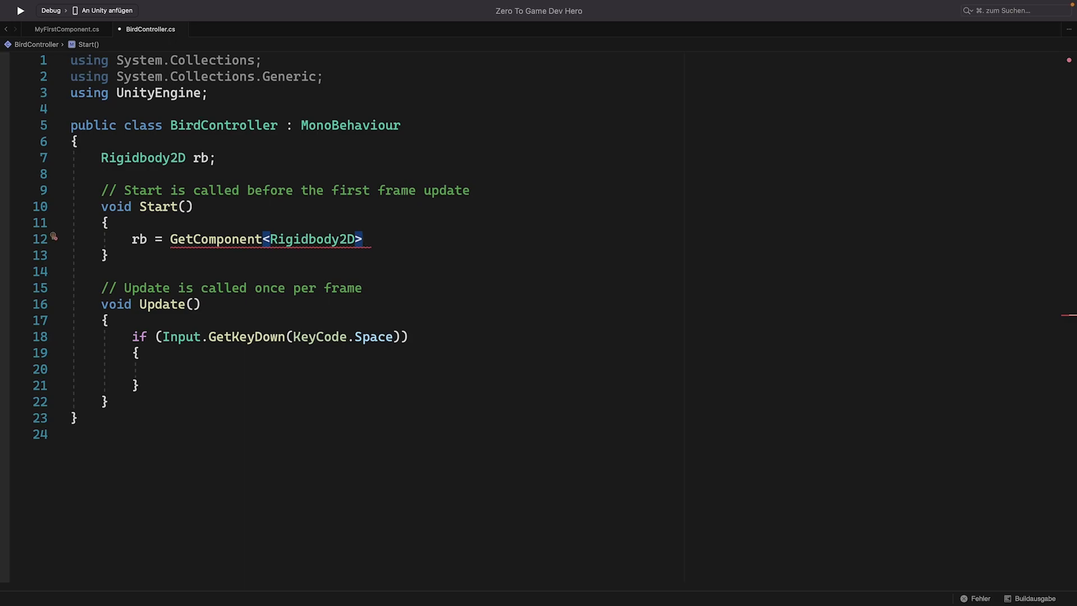
text(())
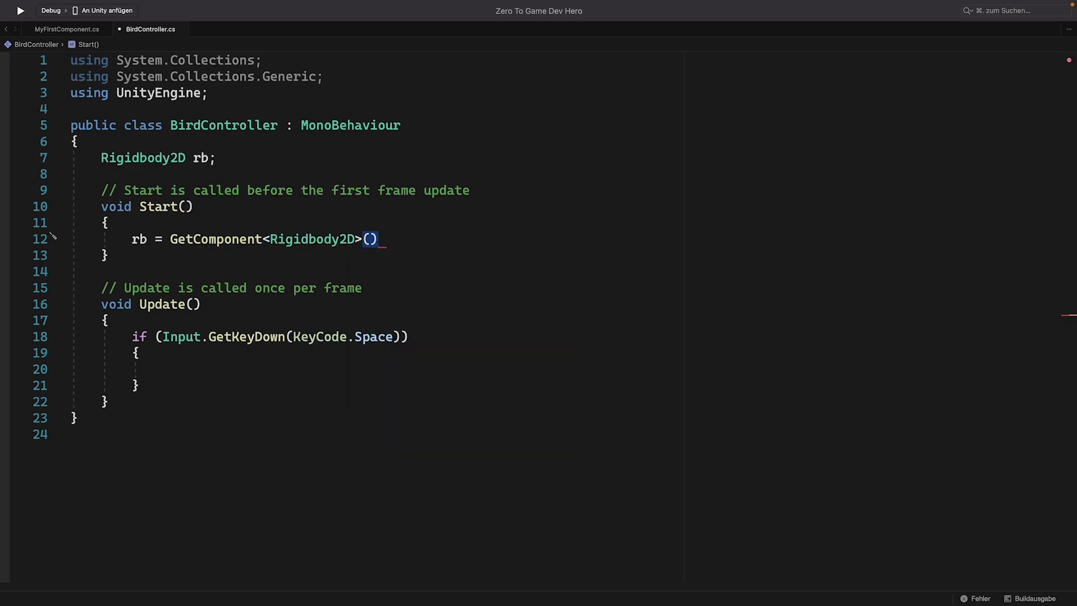
text(;)
- Save BirdController.cs and switch back to the Unity Editor
key(super+Tab)
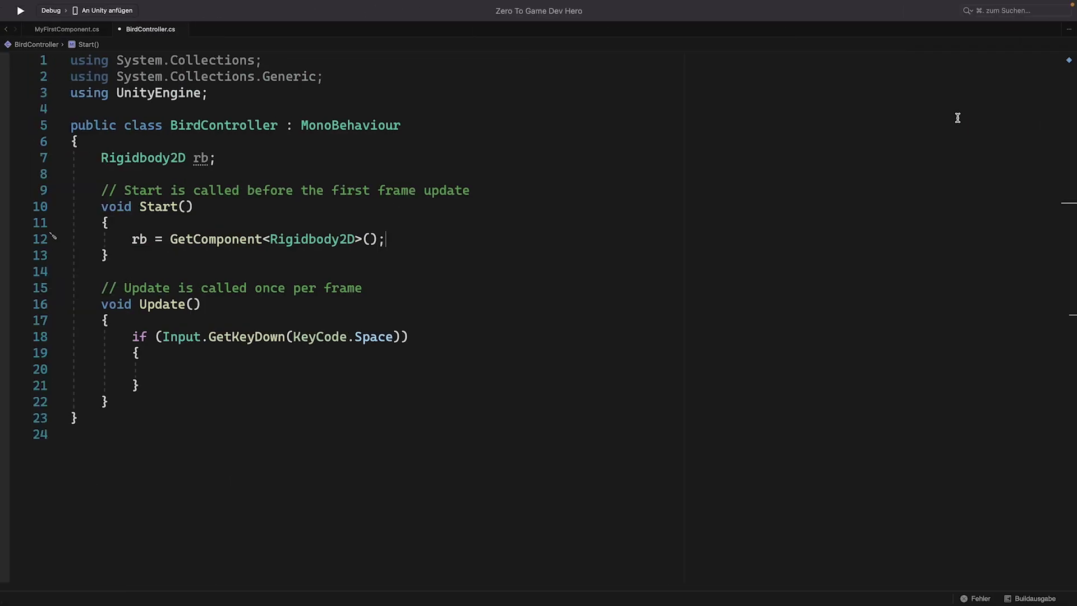
key(super+s)
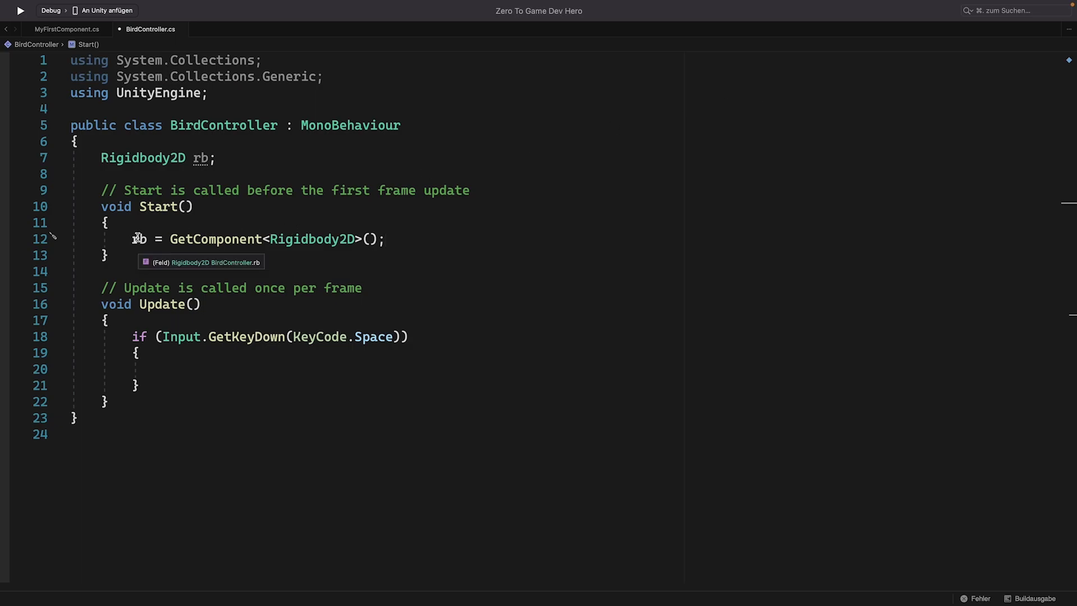
key(ctrl+Right)
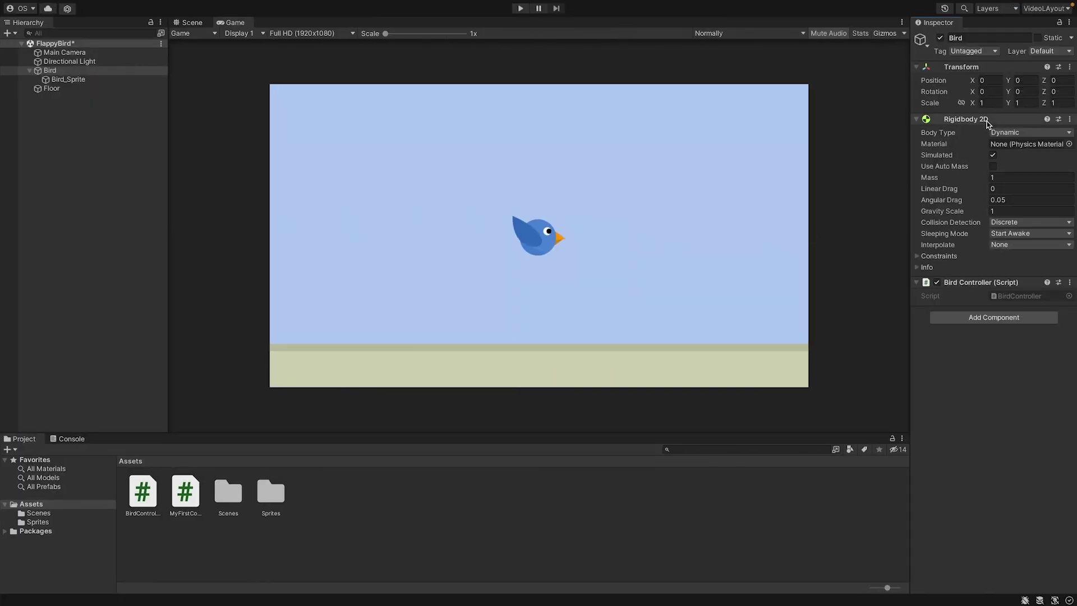
- Check the Bird's Rigidbody 2D in Unity, then return to BirdController.cs in Visual Studio
key(ctrl+Left)
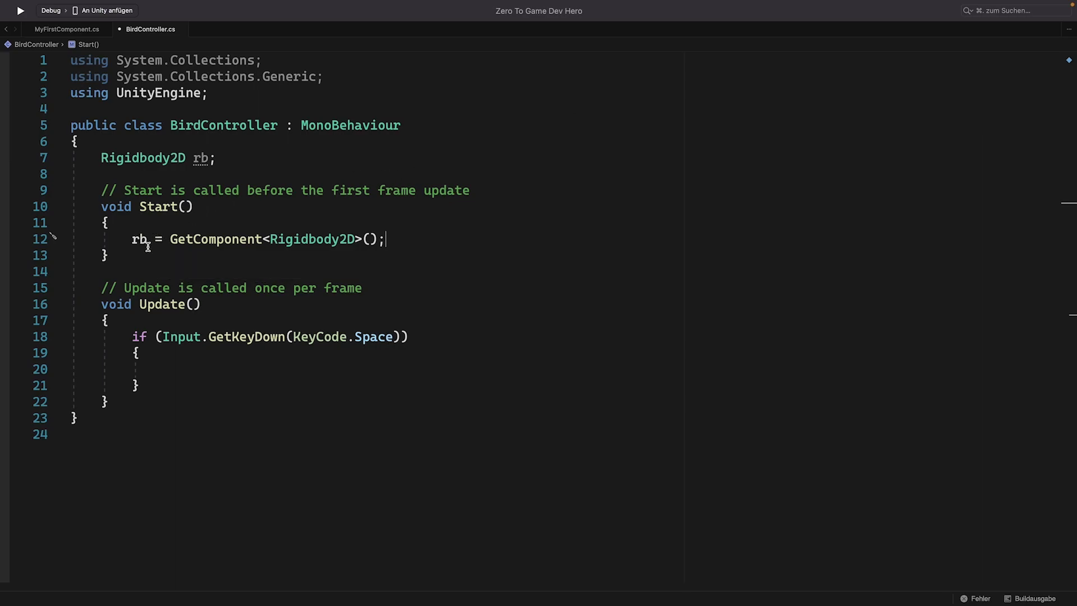
key(ctrl+Right)
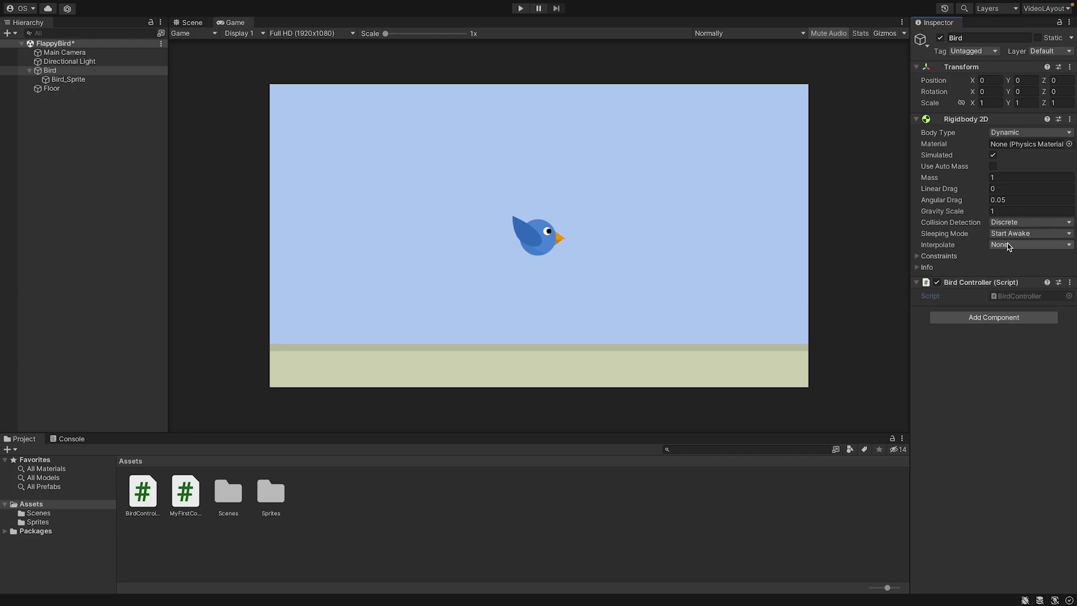
key(super+Tab)
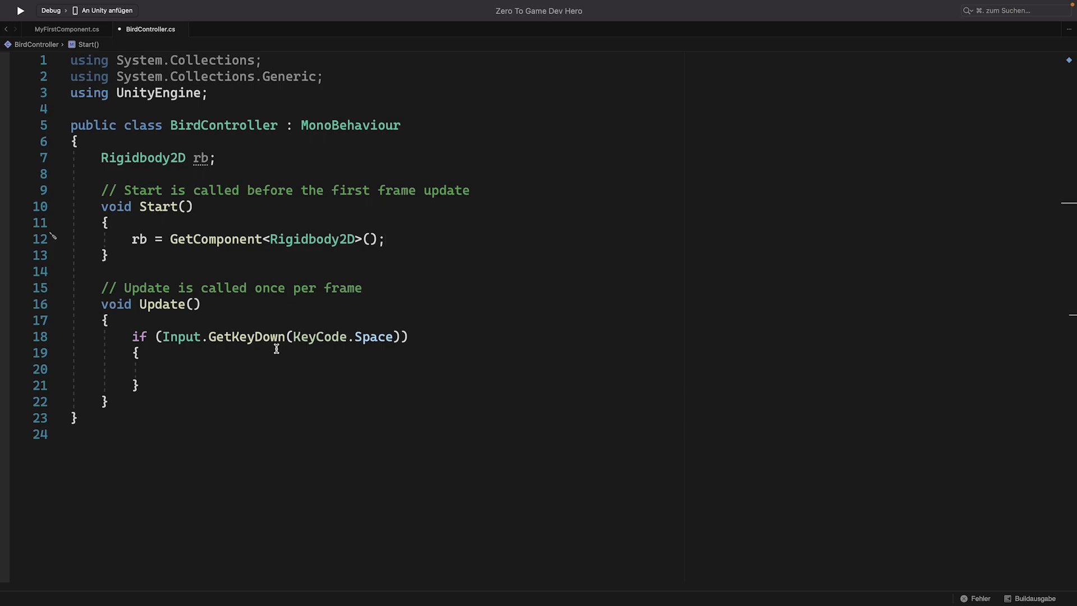
- Begin an rb.AddForce call on the empty line inside the Space-key check
scroll(276, 348, down, 2)
click(168, 330)
key(ctrl+space)
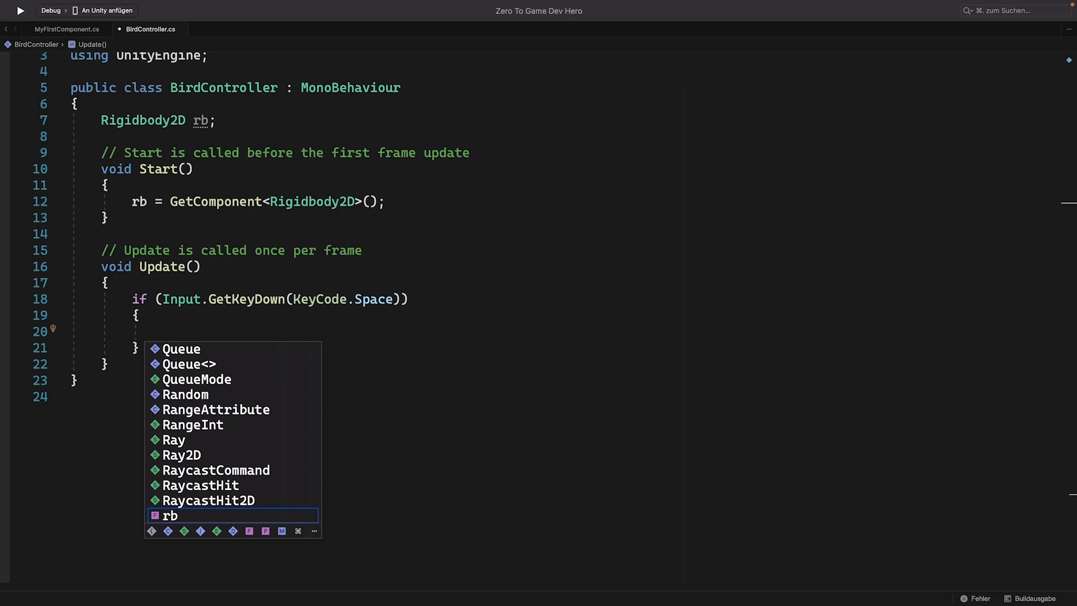
text(rb)
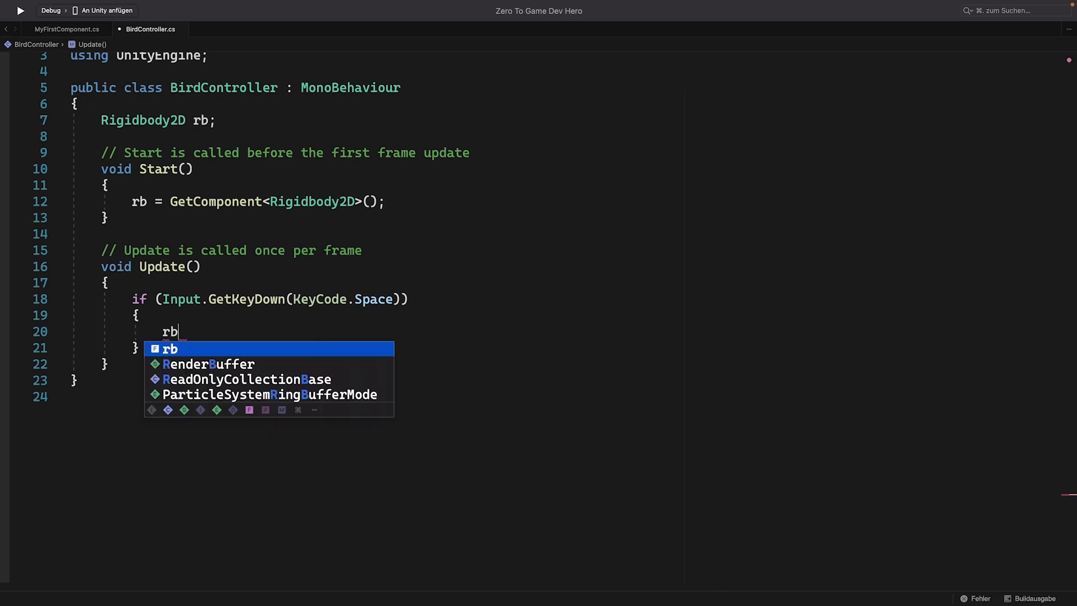
text(.)
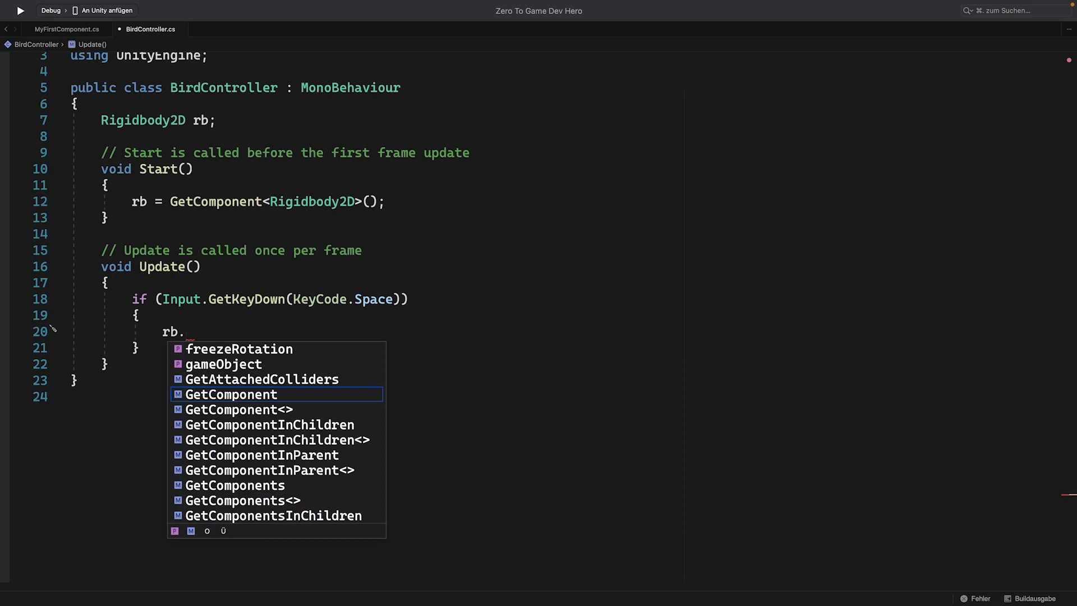
text(add)
key(Return)
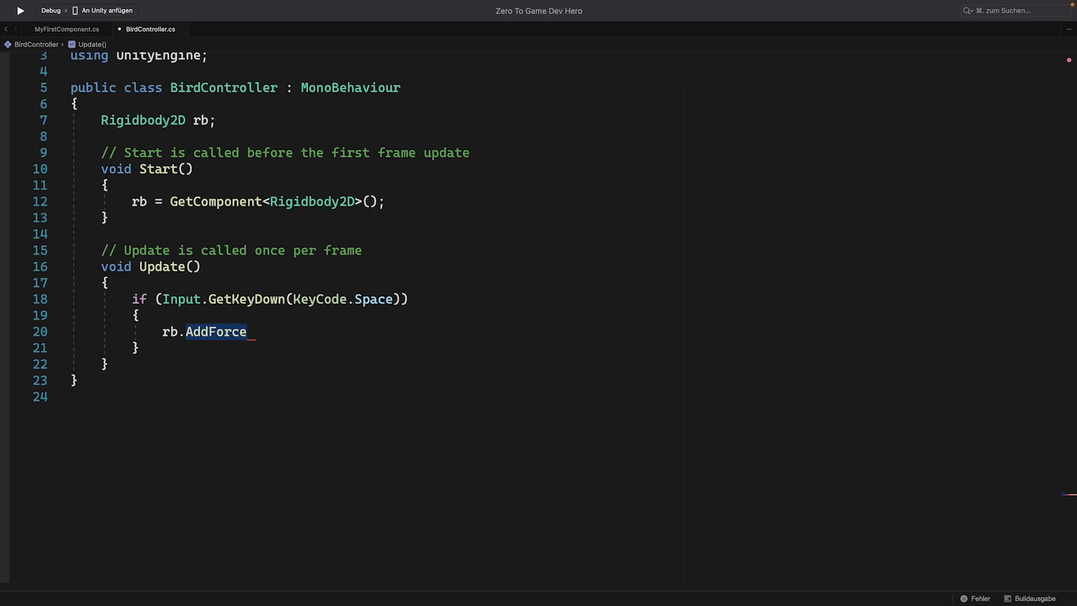
- Complete the call with the argument Vector2.up, ending as rb.AddForce(Vector2.up);
text(()
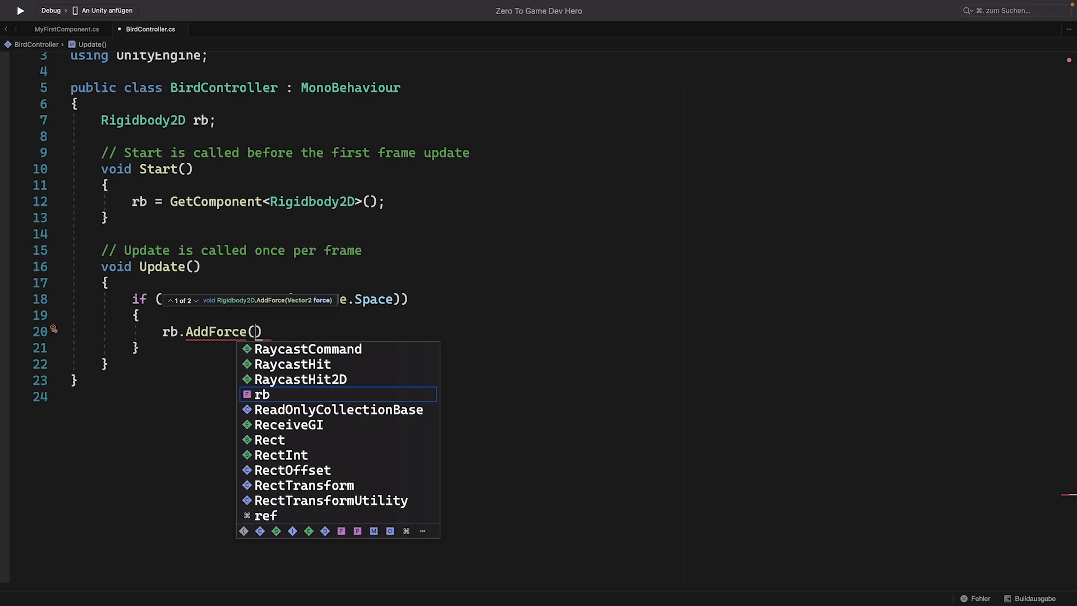
text(Vec)
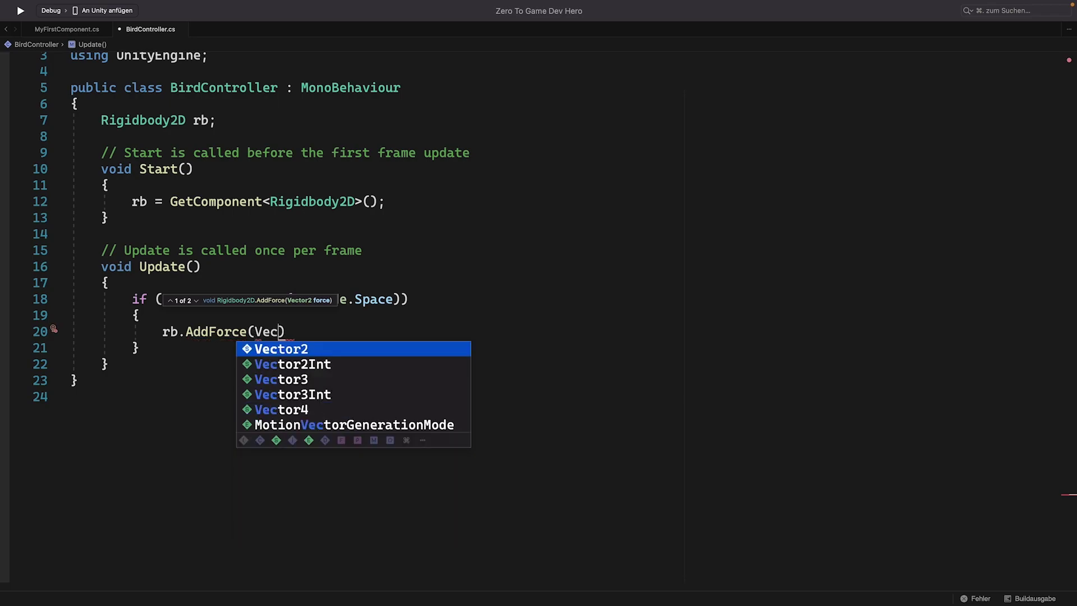
key(Tab)
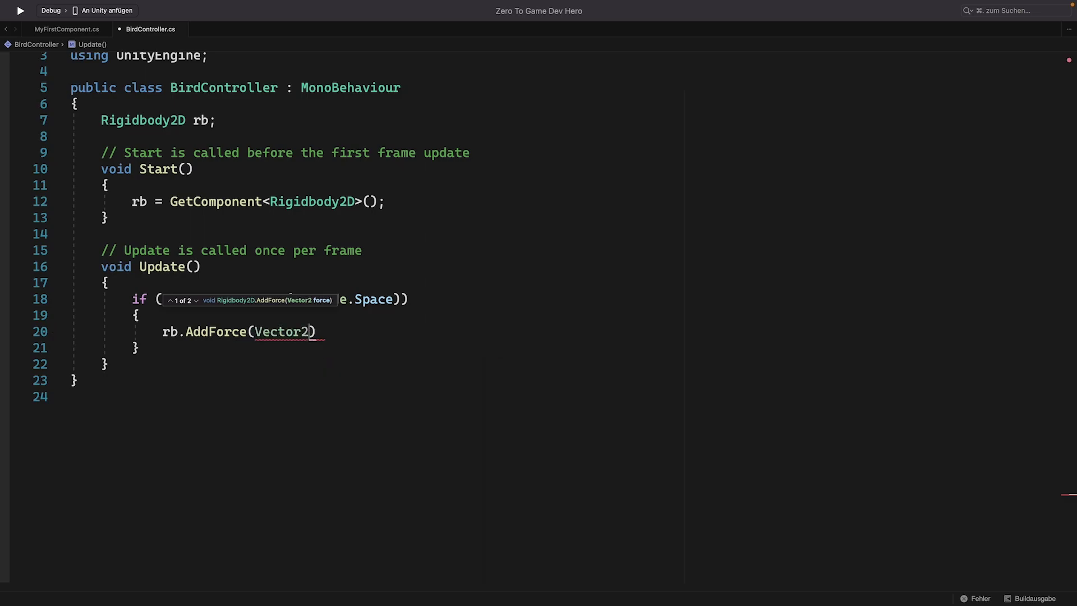
text(.up)
key(Escape)
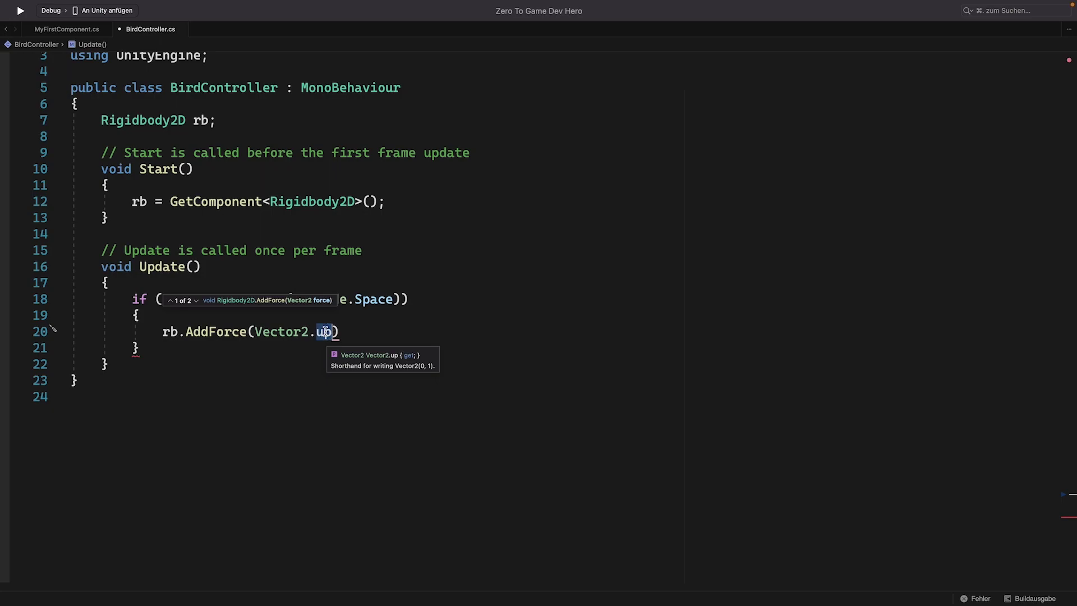
text(down)
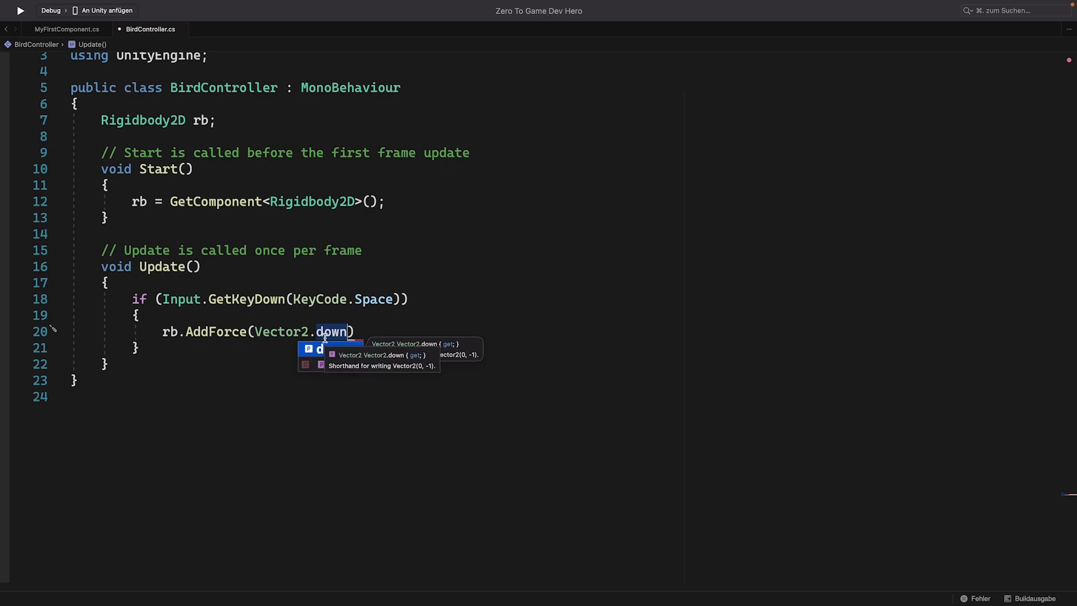
key(BackSpace)
key(BackSpace)
key(BackSpace)
key(BackSpace)
text(up);)
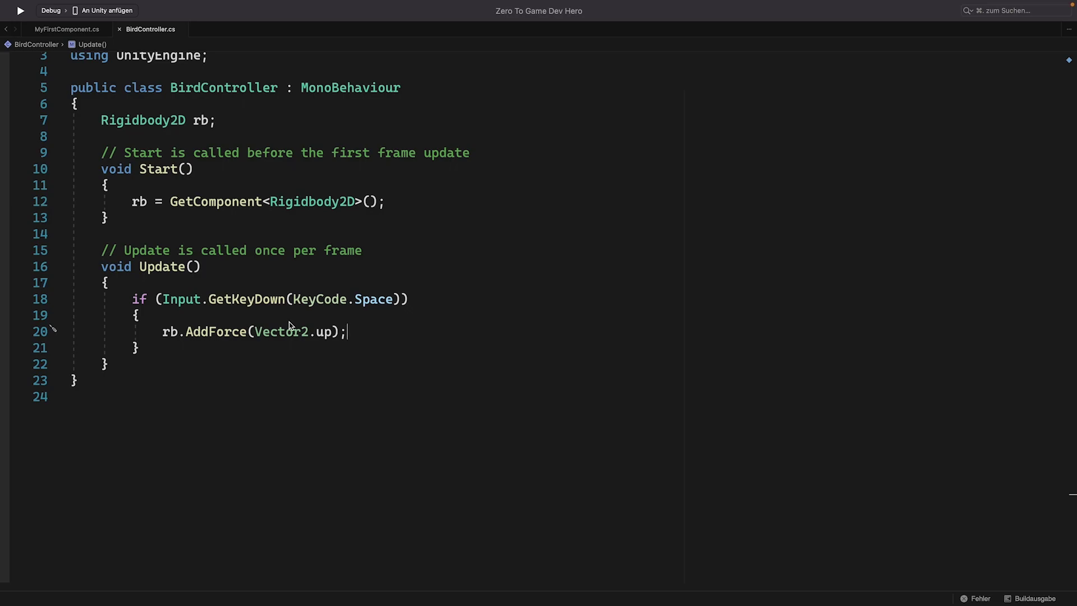
- Switch to Unity so Reload Script Assemblies runs on the updated scripts
key(super+Tab)
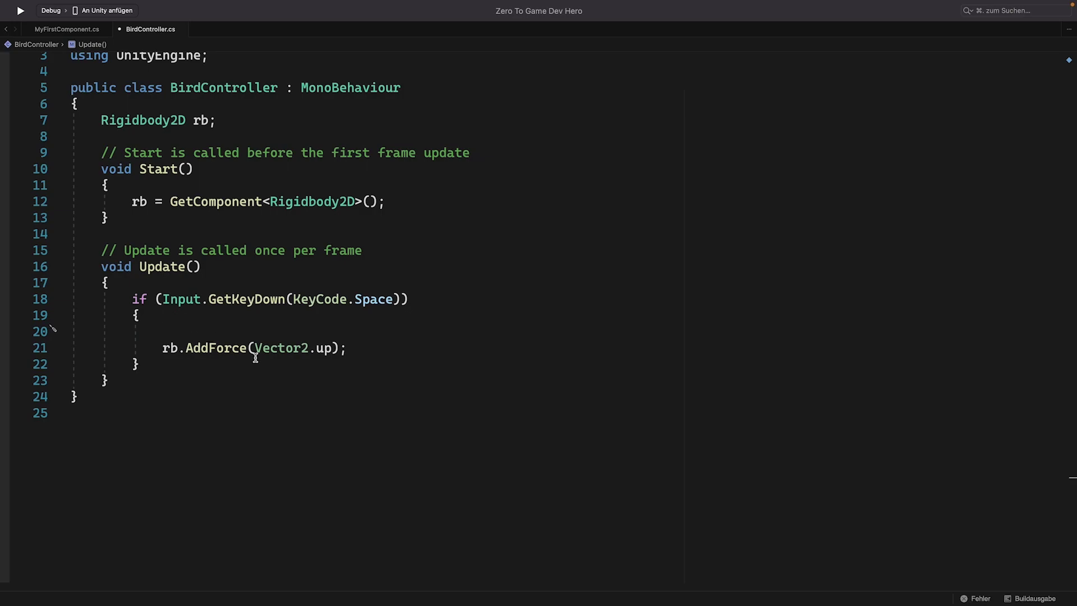
- Add rb.velocity = Vector2.zero; on a new line above the AddForce call
key(Tab)
key(BackSpace)
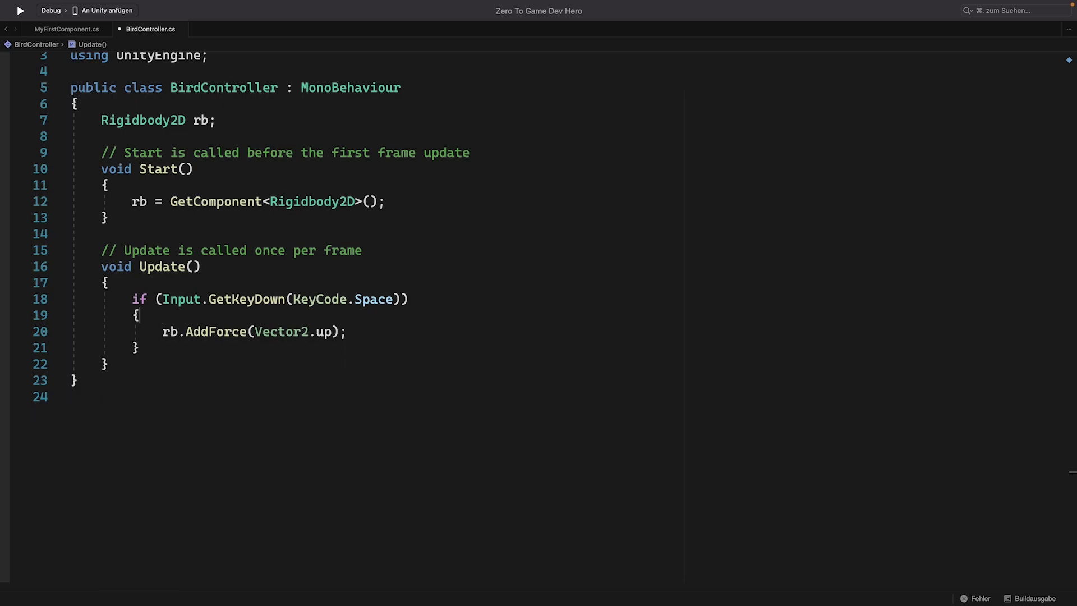
key(Return)
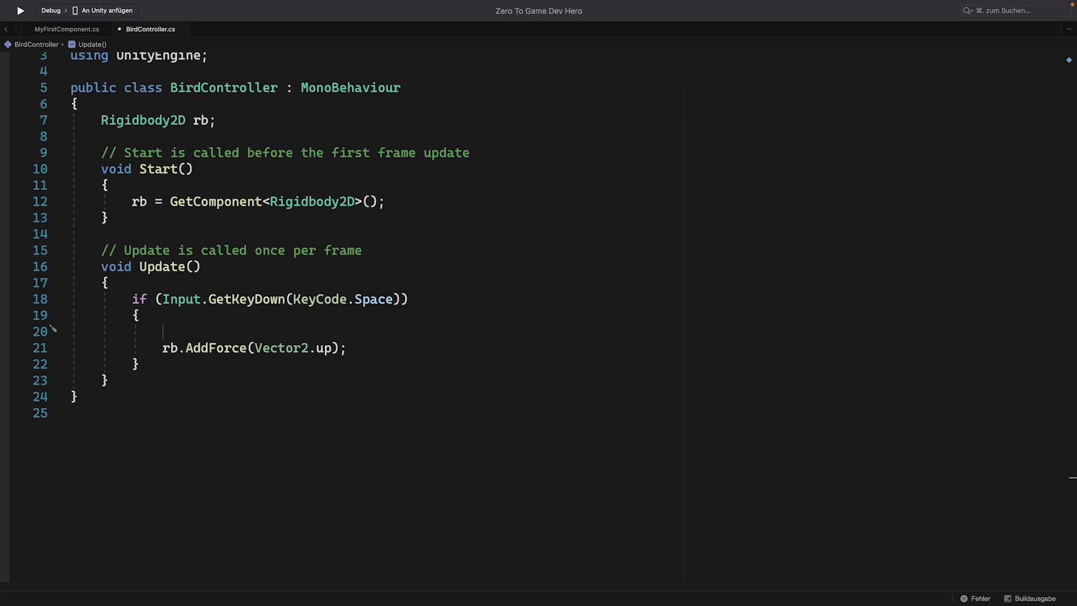
text(rb.)
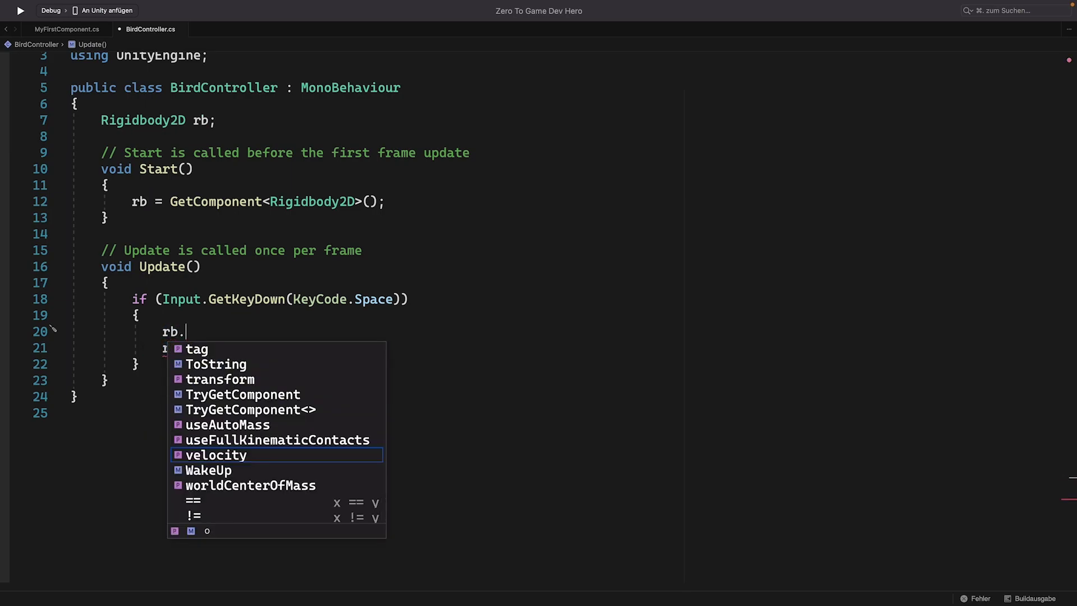
text(velocity)
key(Tab)
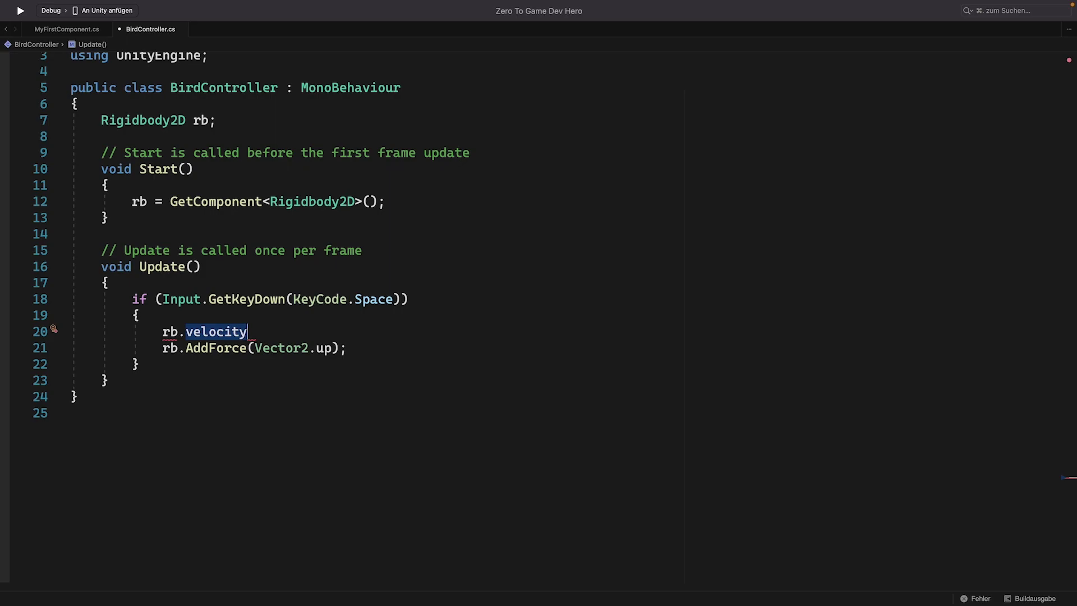
text(=)
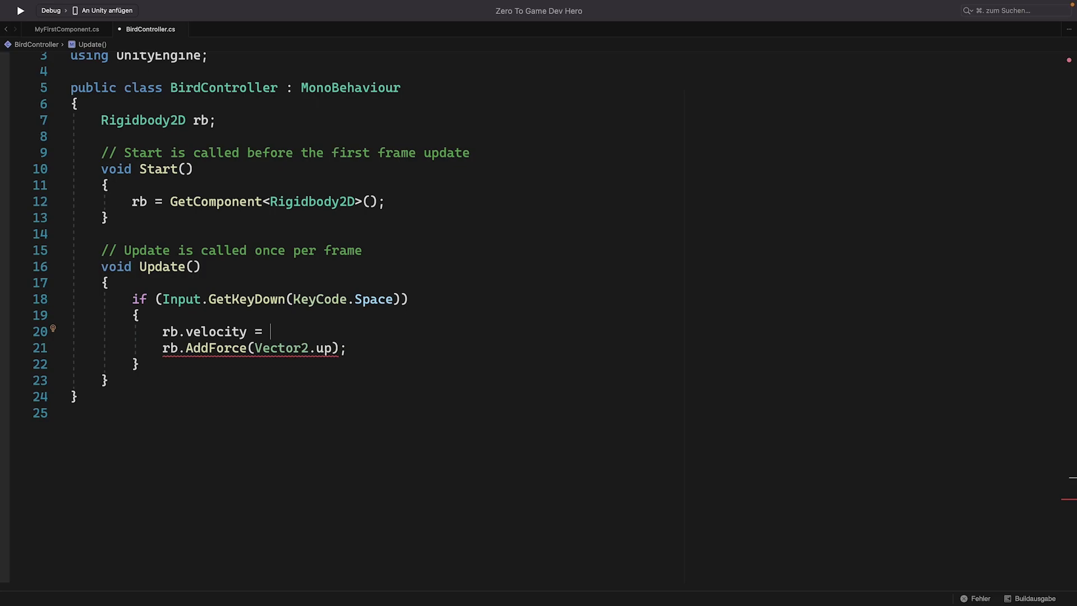
text(Vector2)
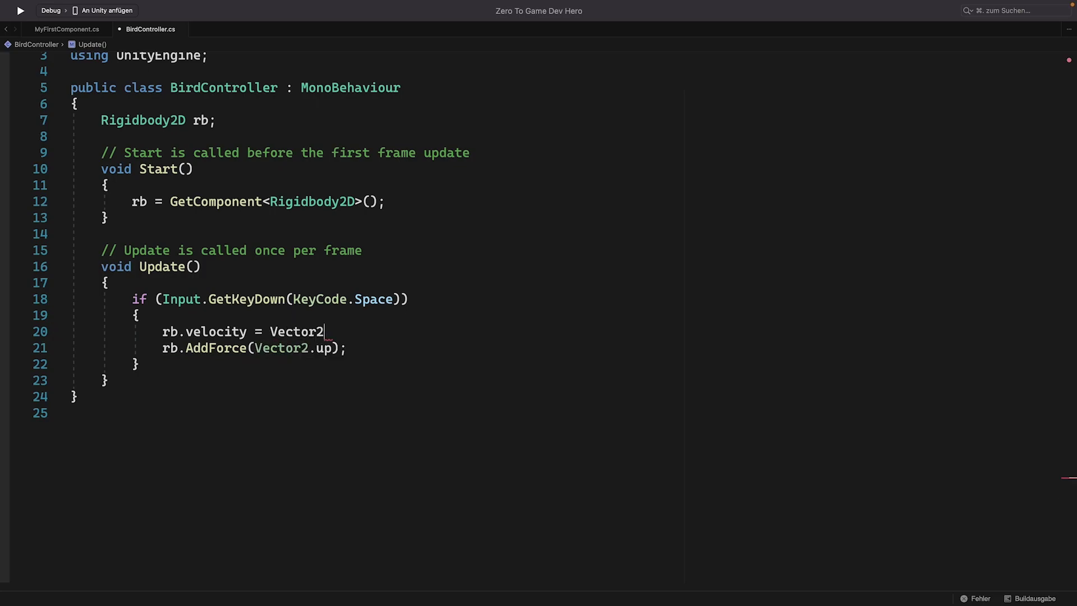
text(.zero)
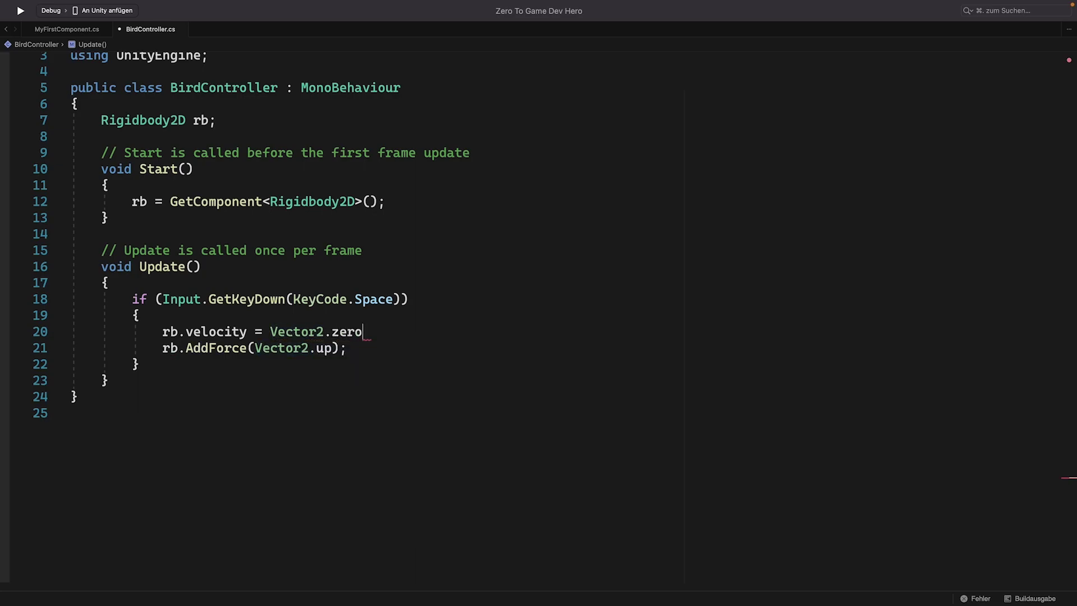
text(;)
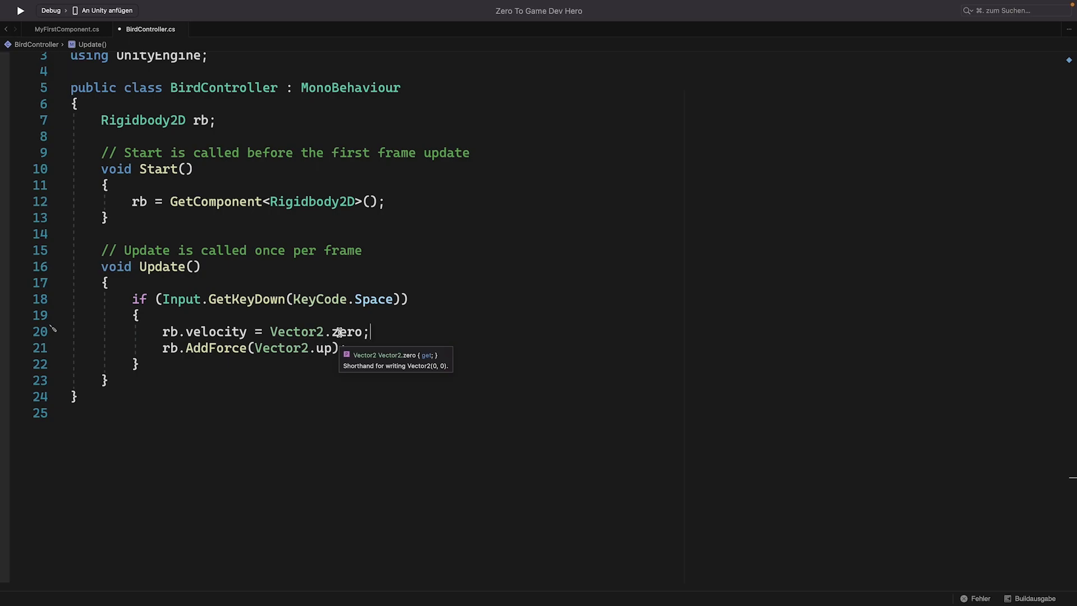
- Save BirdController, then play-test the scene in Unity twice and stop play
key(super+s)
key(super+Tab)
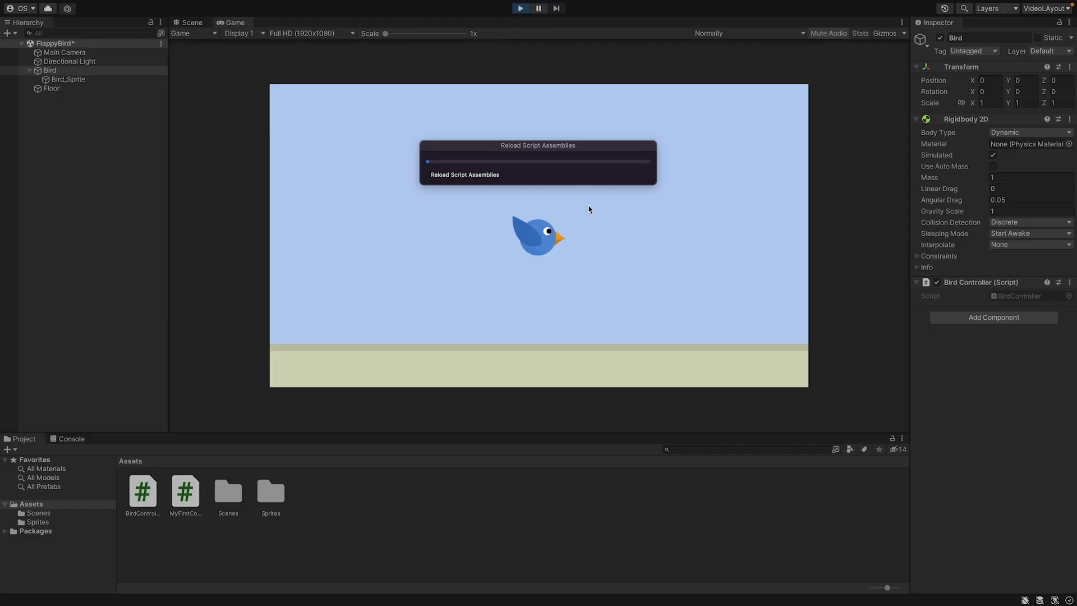
key(super+p)
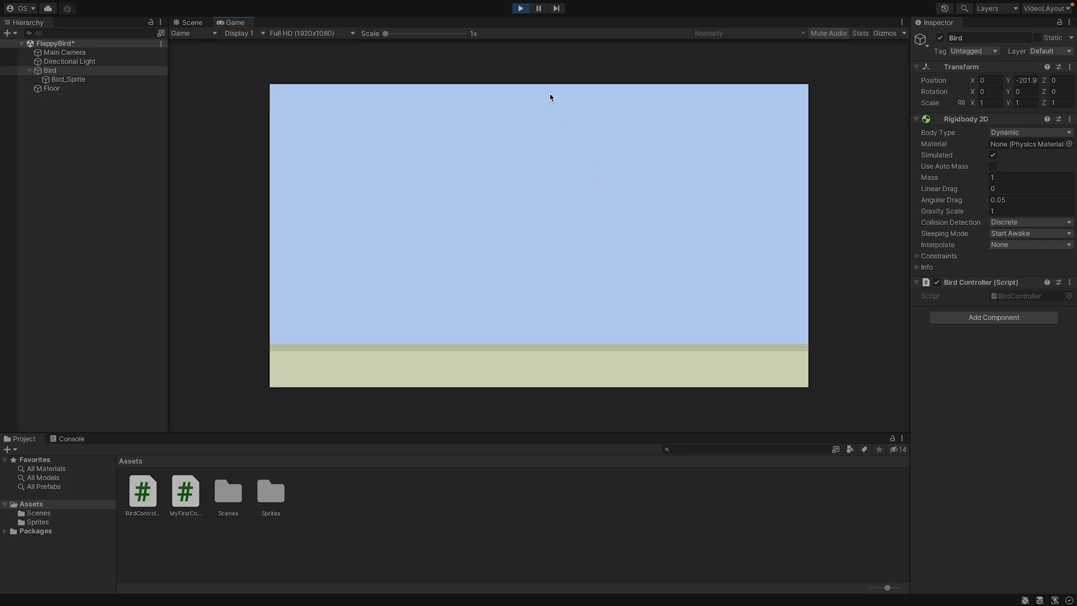
click(521, 9)
click(521, 8)
click(519, 9)
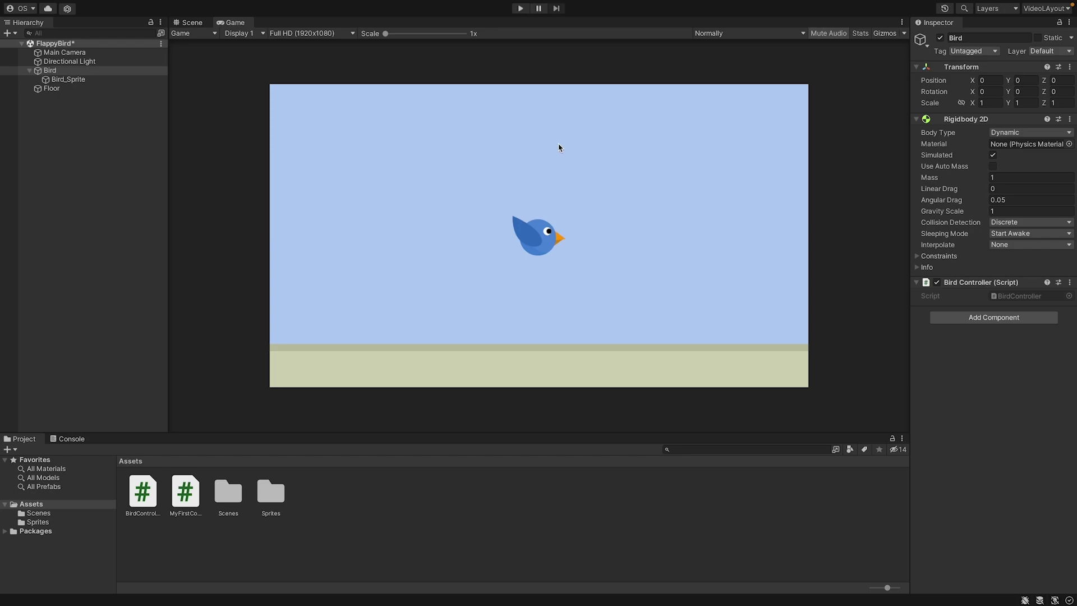
- Declare a float force; field on a new line below the rb field
key(super+Tab)
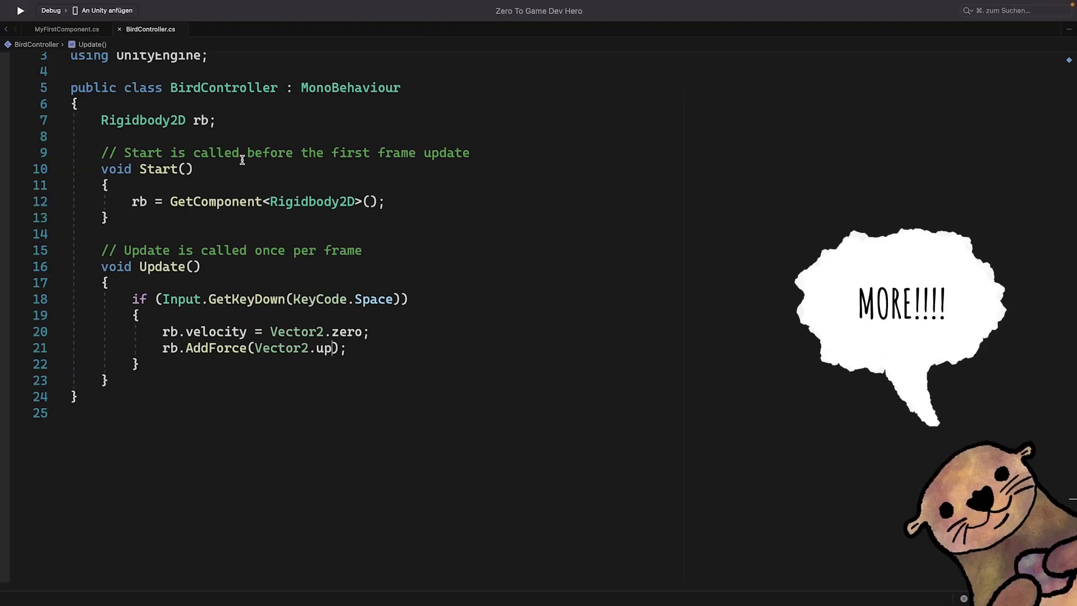
double_click(323, 348)
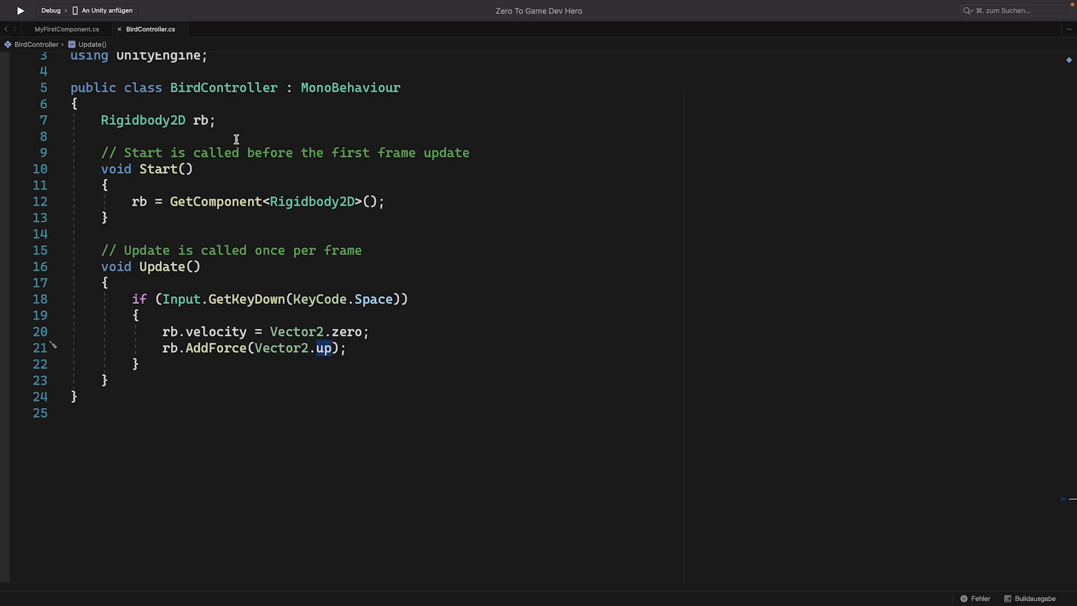
click(230, 123)
key(Return)
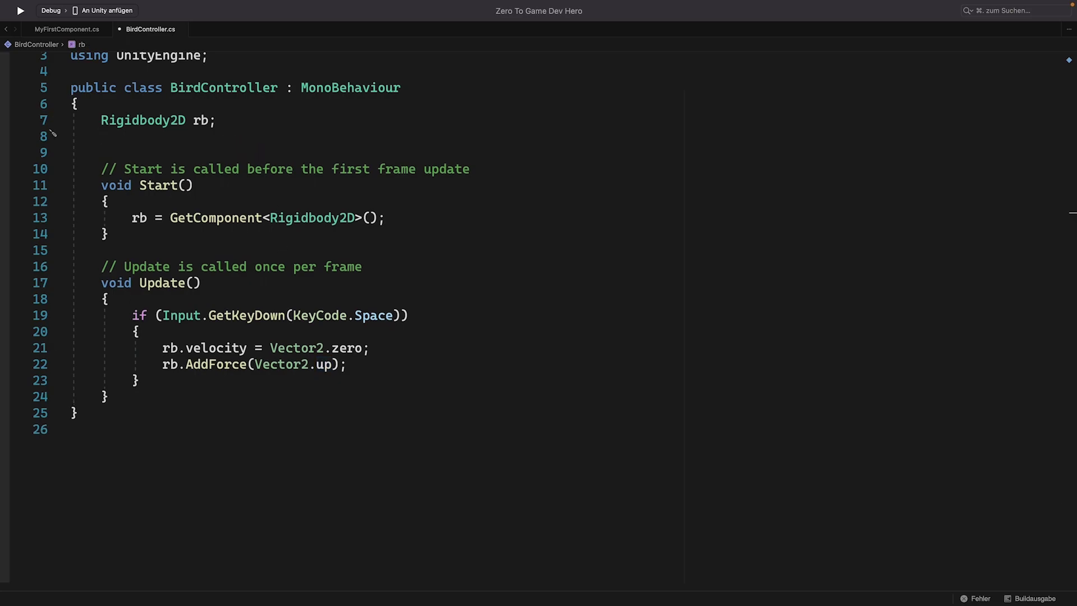
text(float forceM)
key(BackSpace)
text(;)
- Mark the force field with [SerializeField] and save the script
double_click(167, 137)
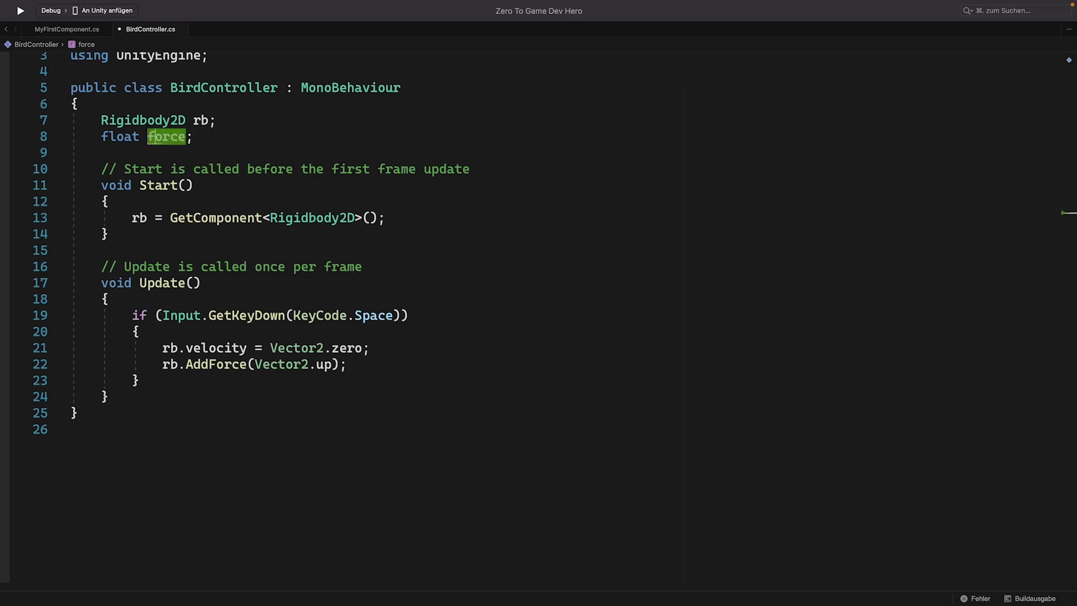
double_click(120, 136)
key(Left)
text([e)
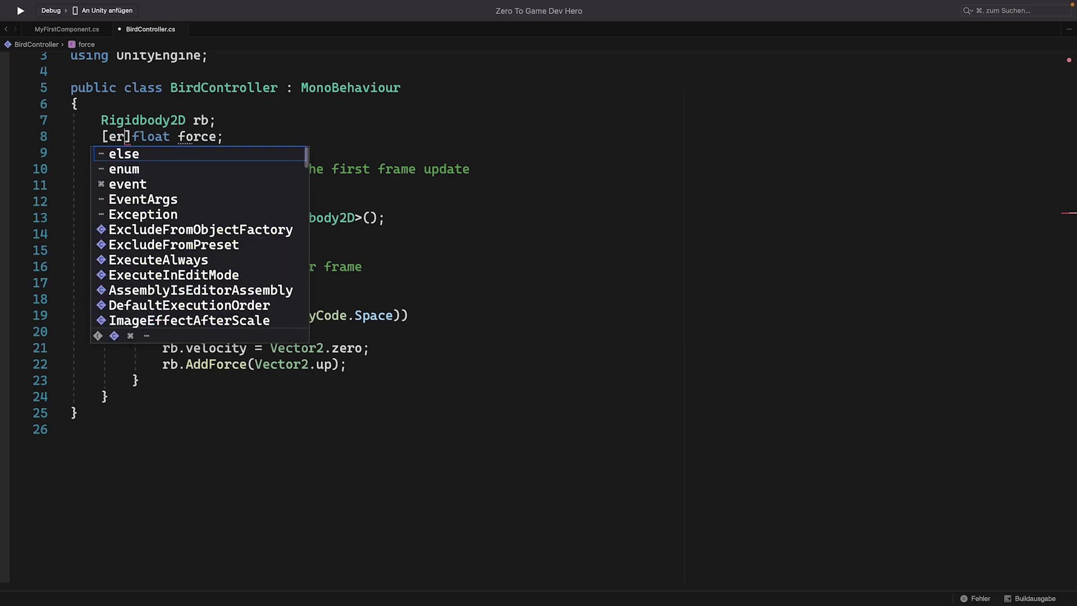
key(BackSpace)
text(Ser)
key(Down)
key(Up)
key(Tab)
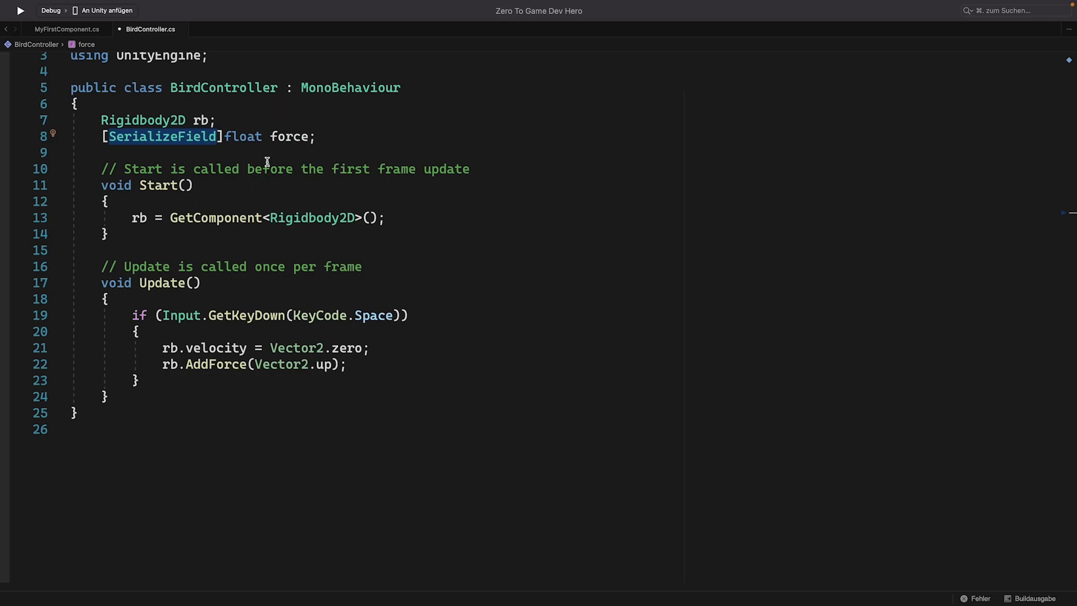
key(super+s)
- Change the AddForce argument to Vector2.up * force
click(331, 365)
double_click(326, 365)
text(*force)
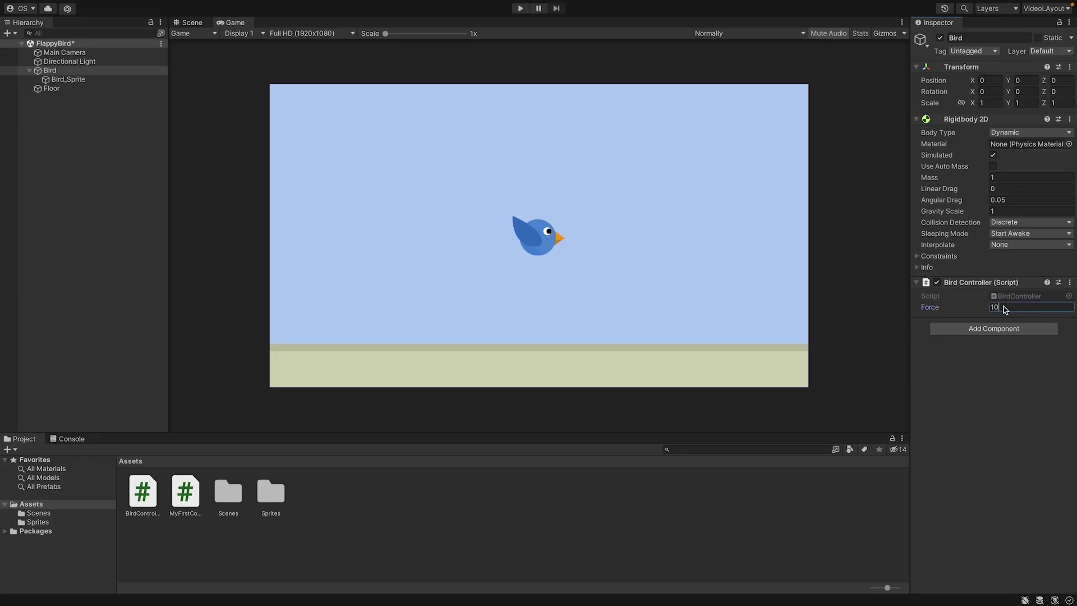
- Set the Bird Controller's Force to 100 in the Inspector
double_click(1004, 307)
key(BackSpace)
text(10)
click(672, 326)
- Play the game, flap the bird three times with Space, then stop
click(521, 10)
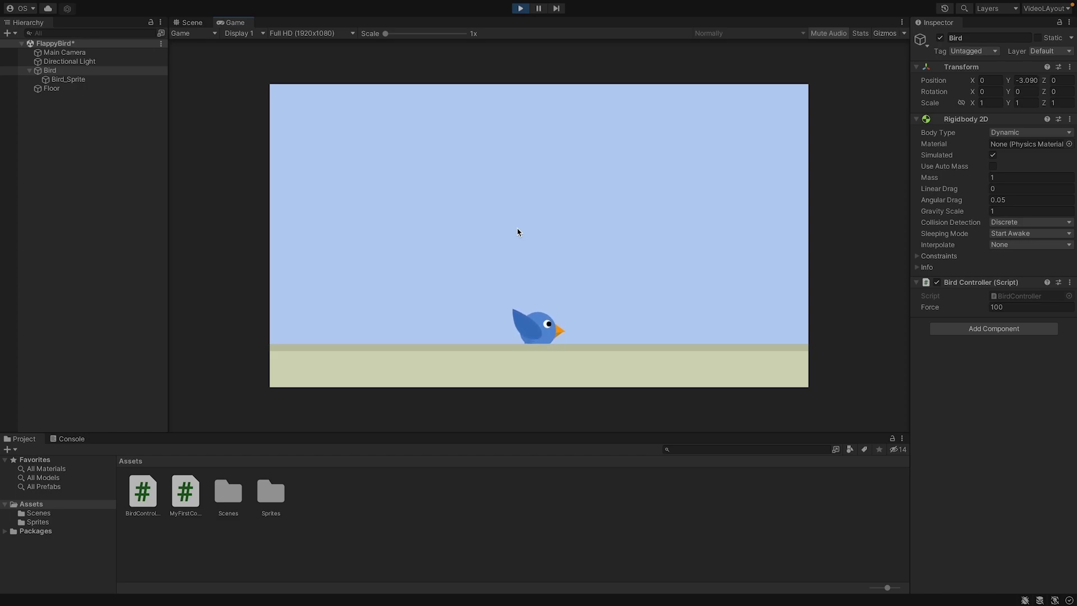
key(space)
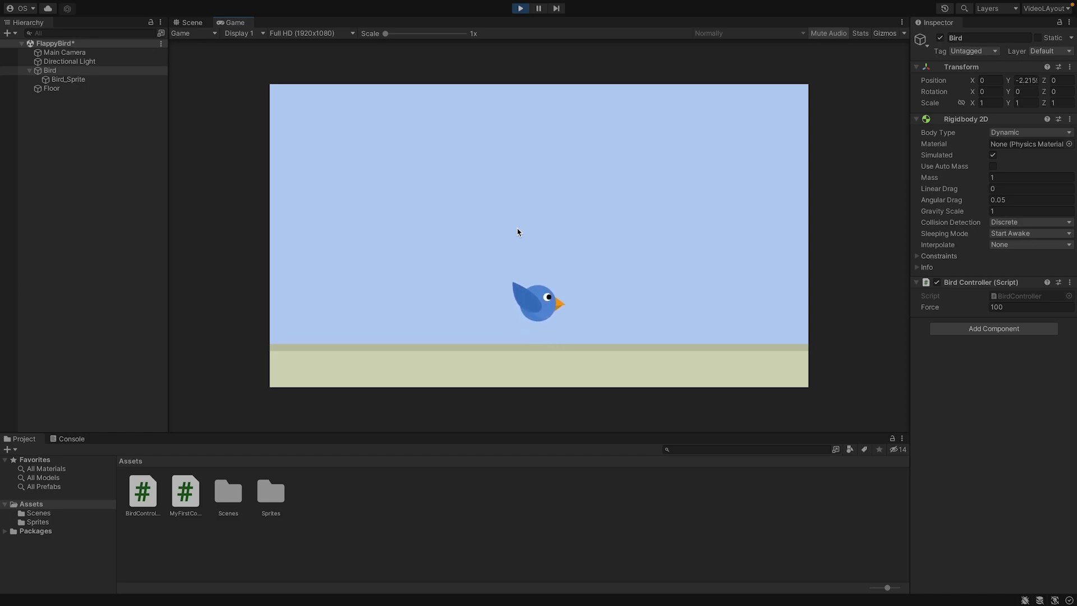
key(space)
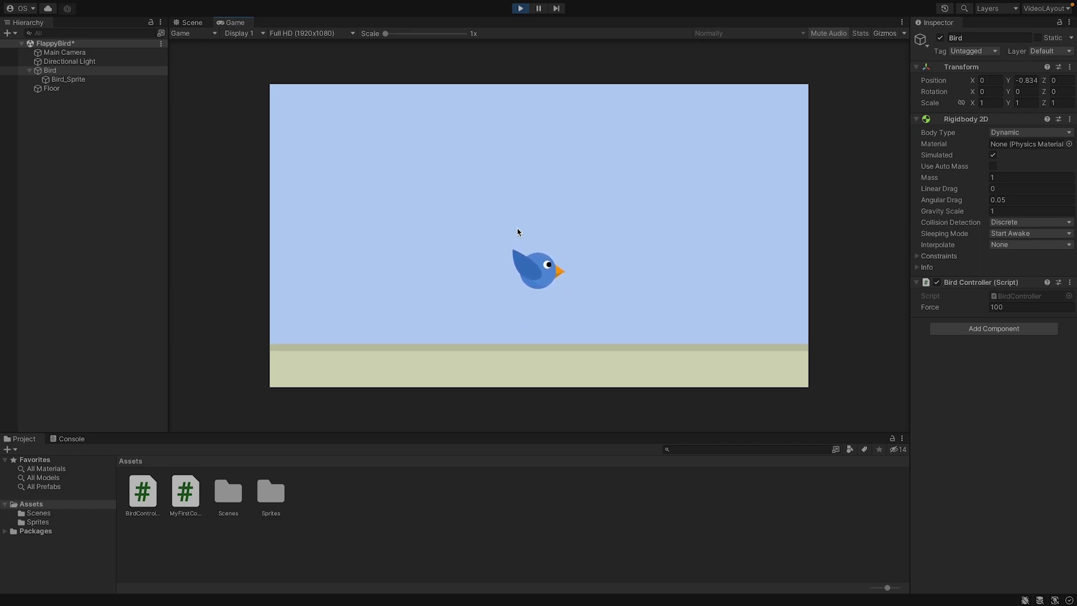
key(space)
key(space)
key(space)
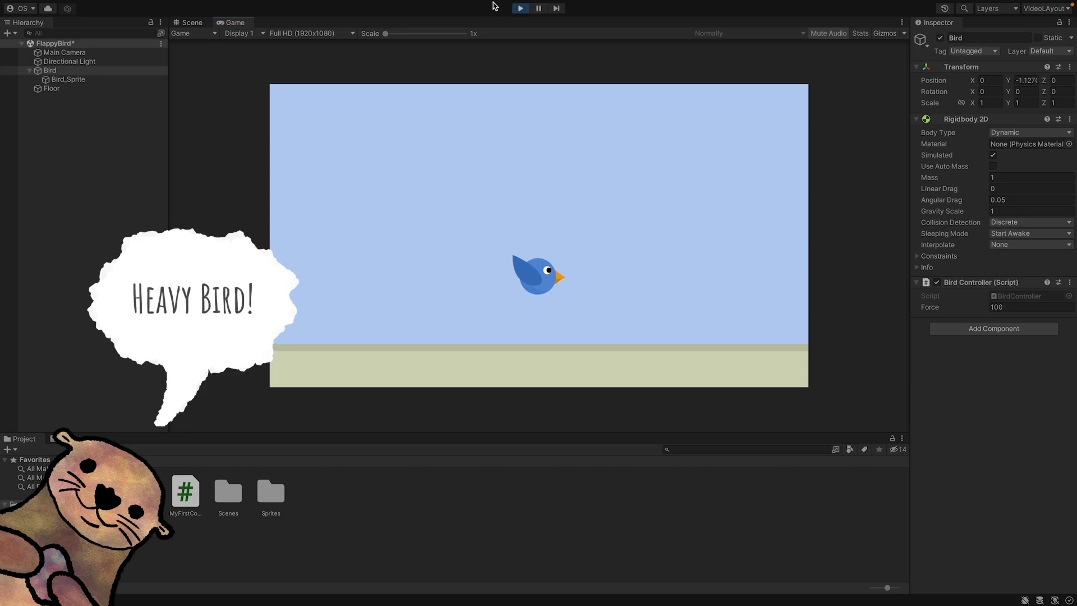
click(521, 8)
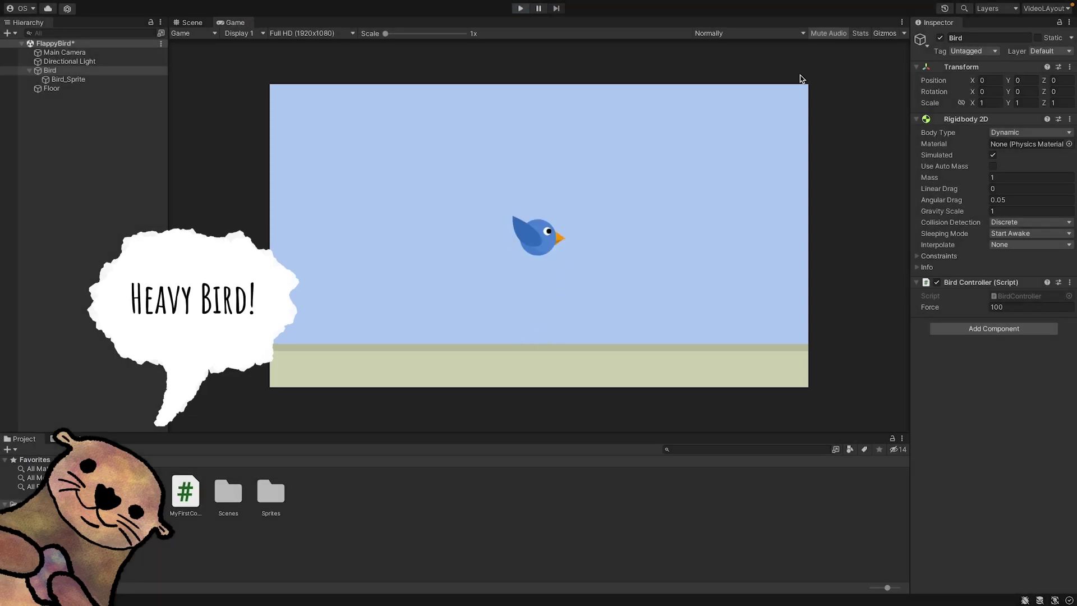
- Change Force to 300 and start the game, focusing the Game view
click(1013, 307)
text(300)
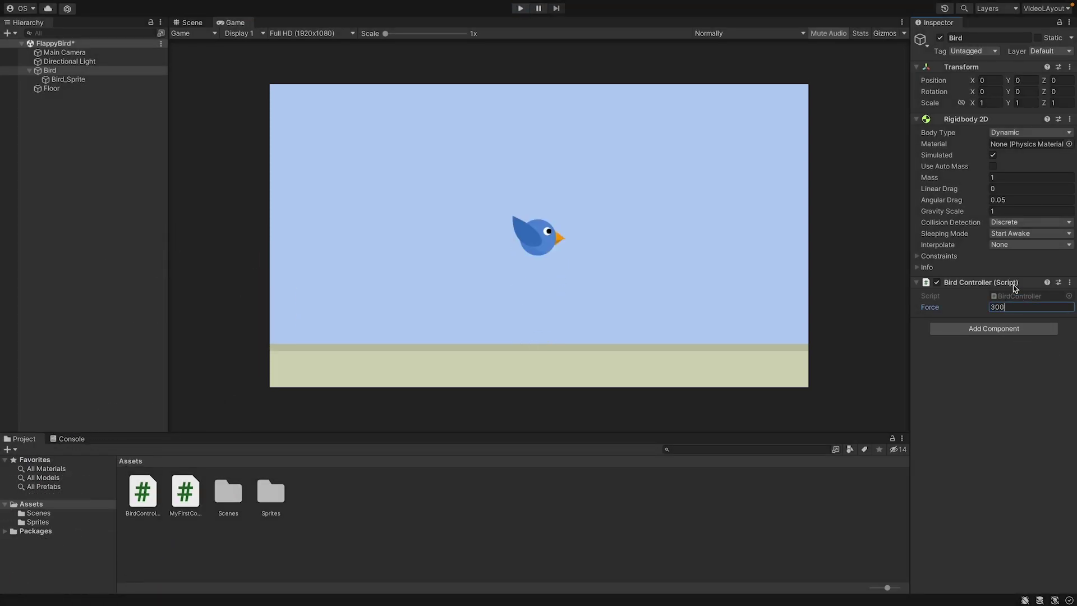
click(520, 8)
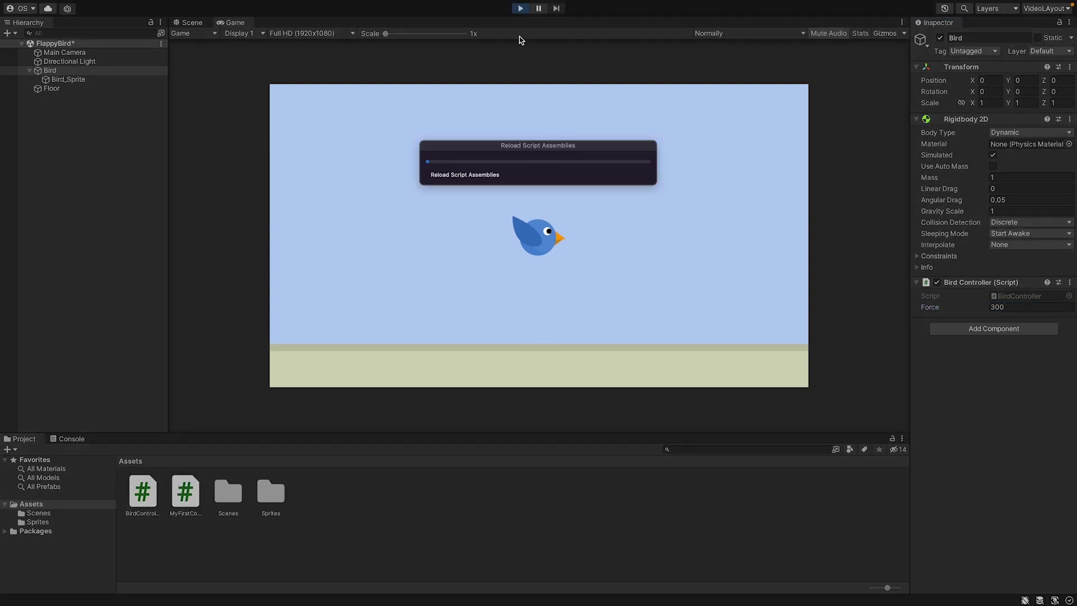
click(526, 230)
click(526, 230)
click(526, 230)
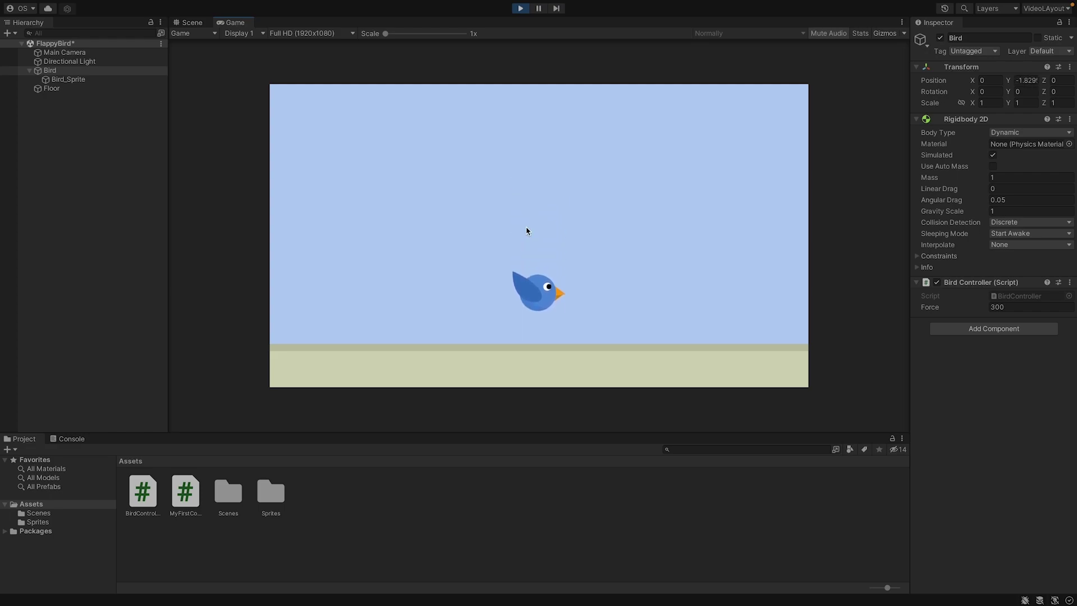
- Flap the bird six times with Space, then stop play
key(space)
key(space)
key(space)
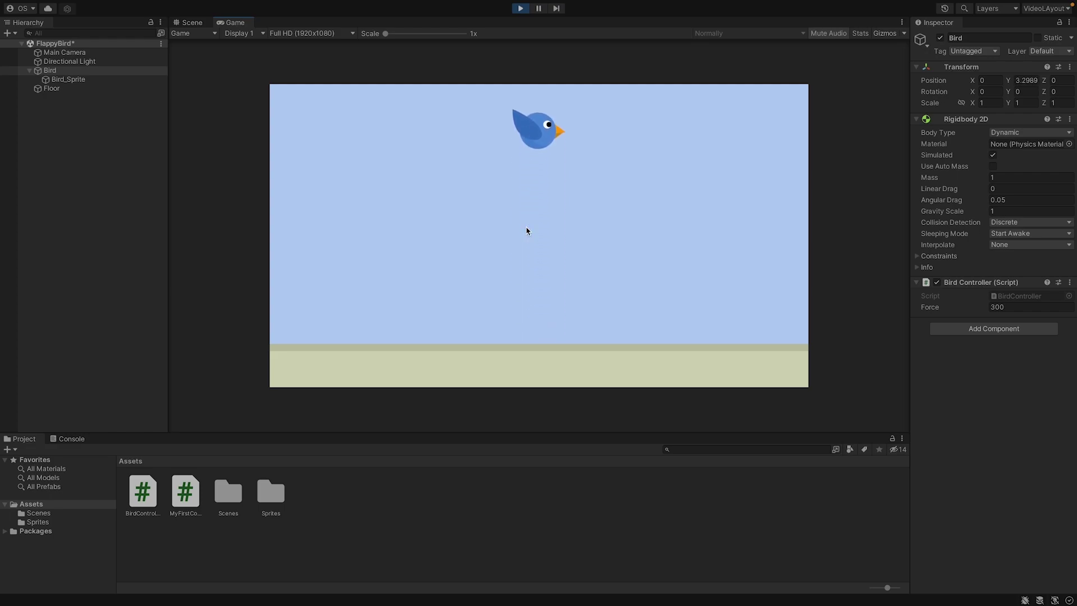
key(space)
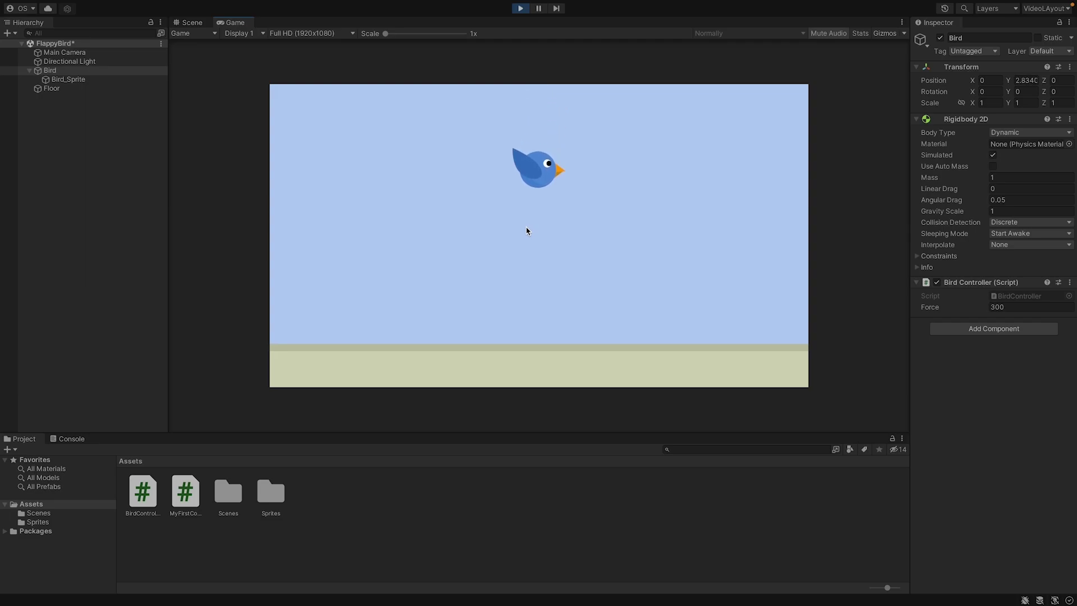
key(space)
key(space)
key(space)
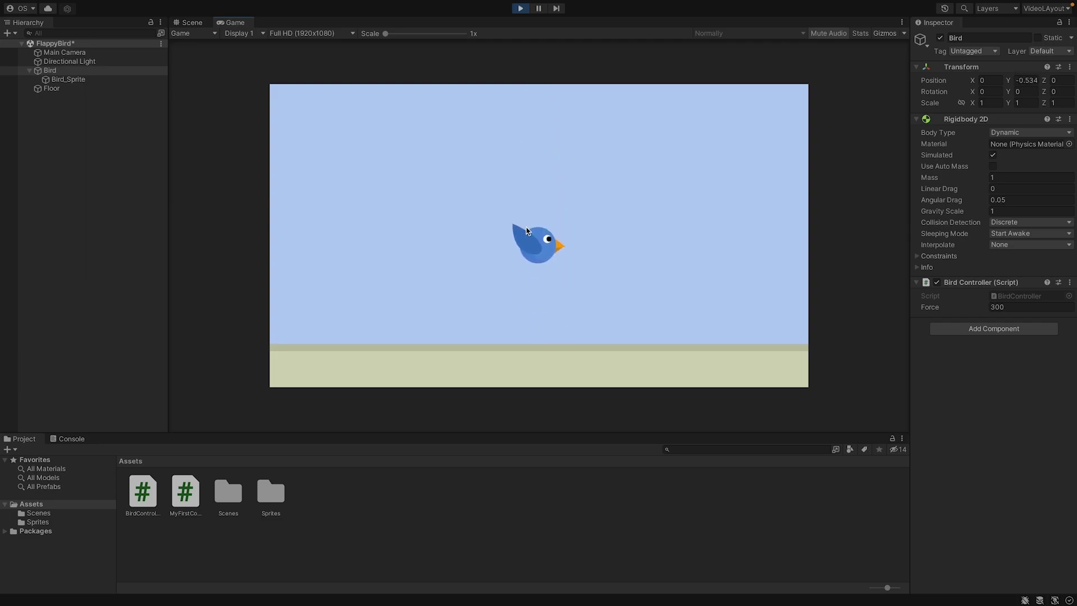
key(space)
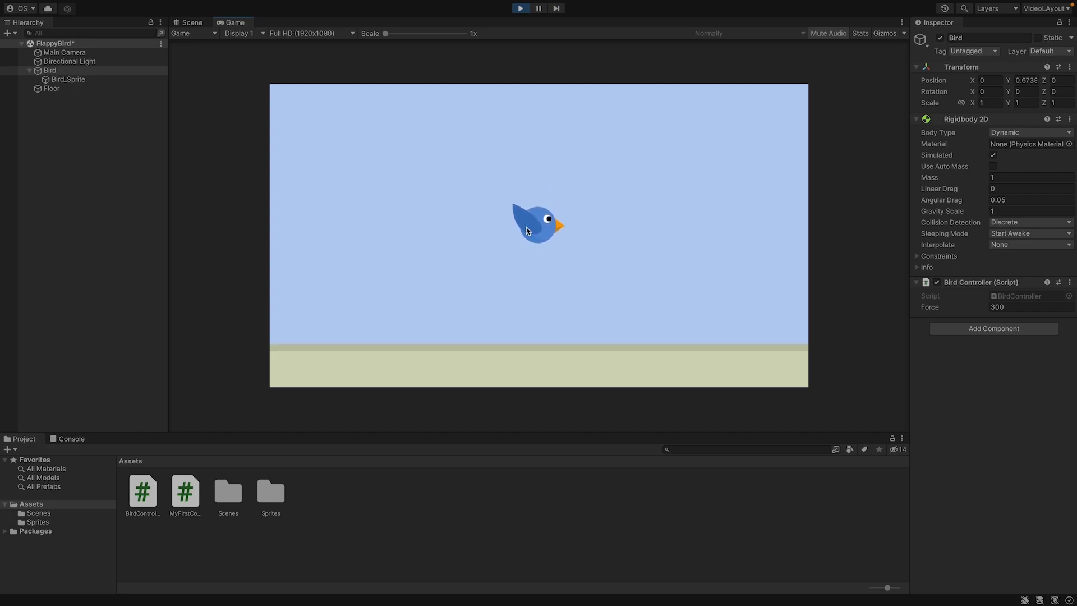
key(space)
key(space)
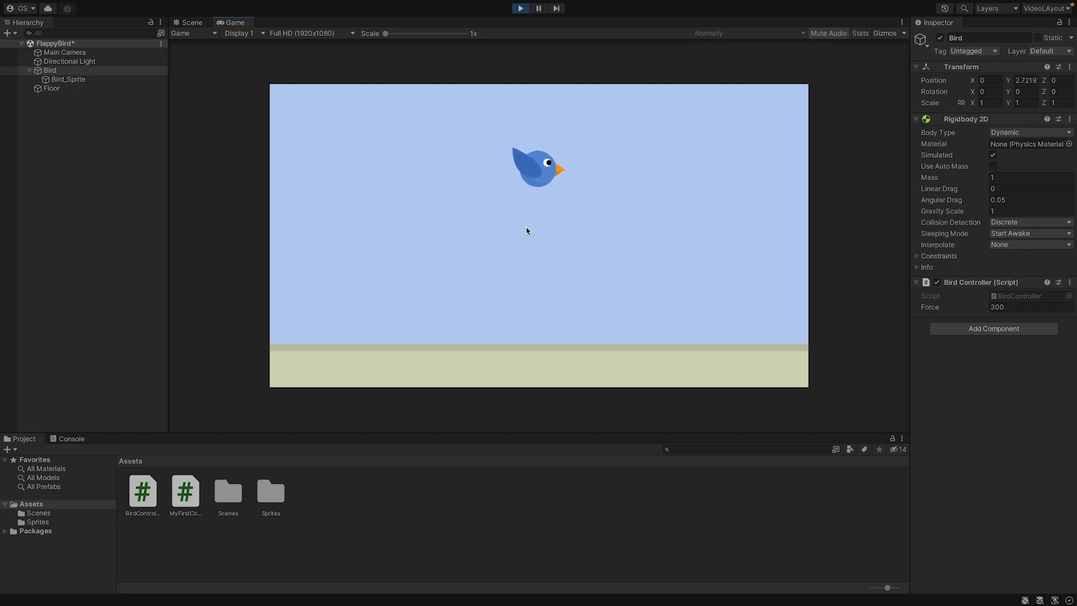
key(space)
key(space)
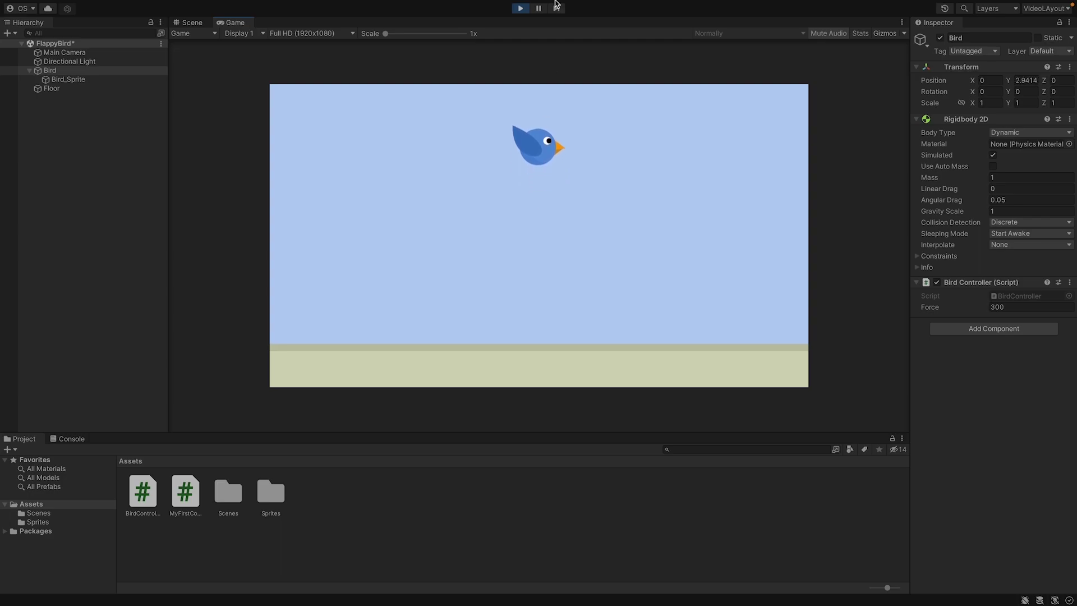
click(521, 8)
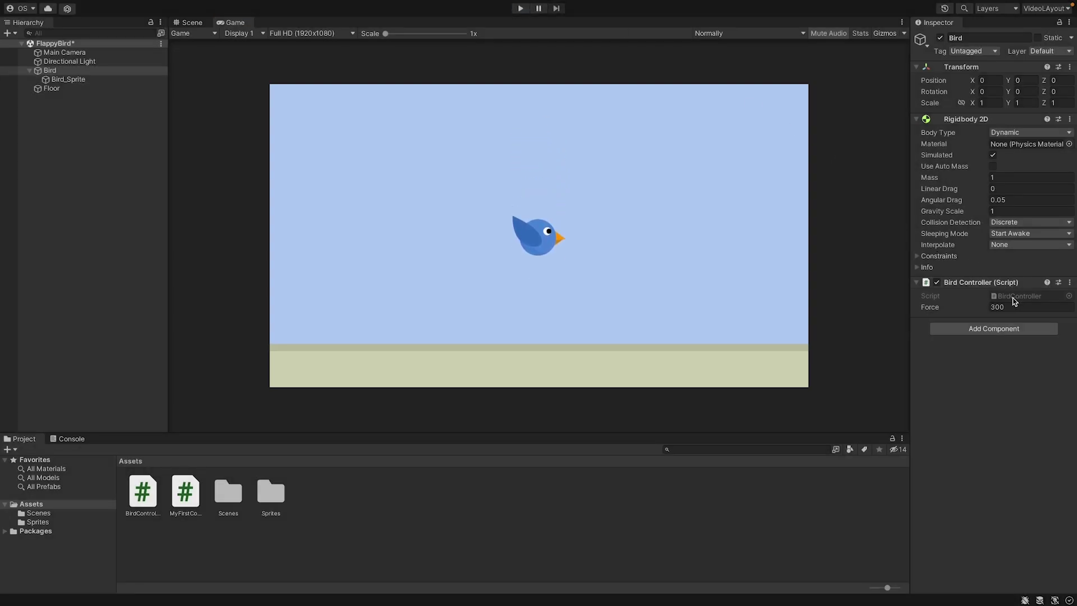
click(997, 308)
key(Return)
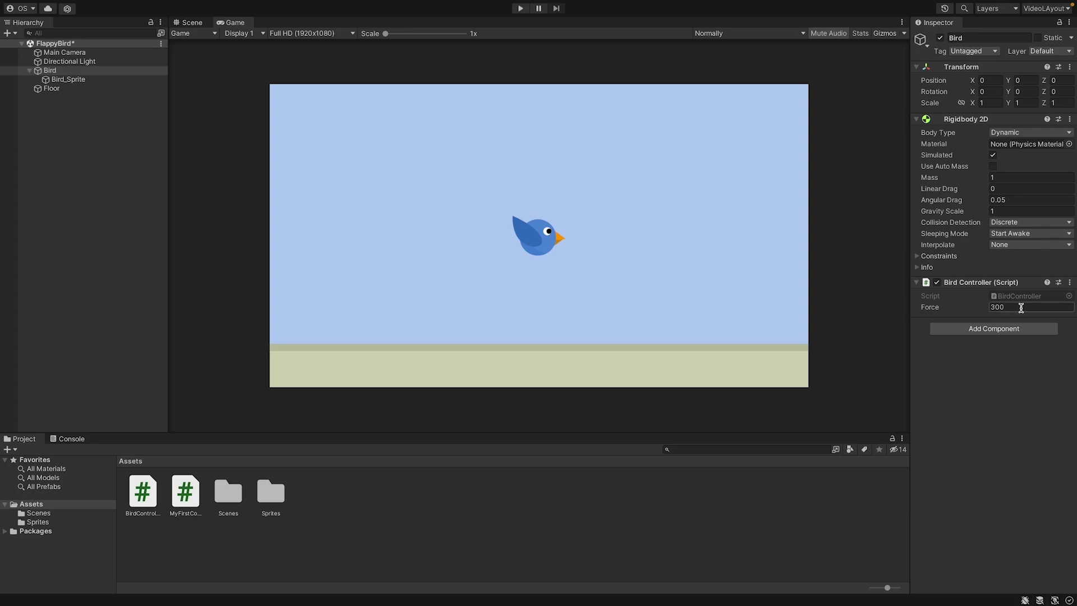